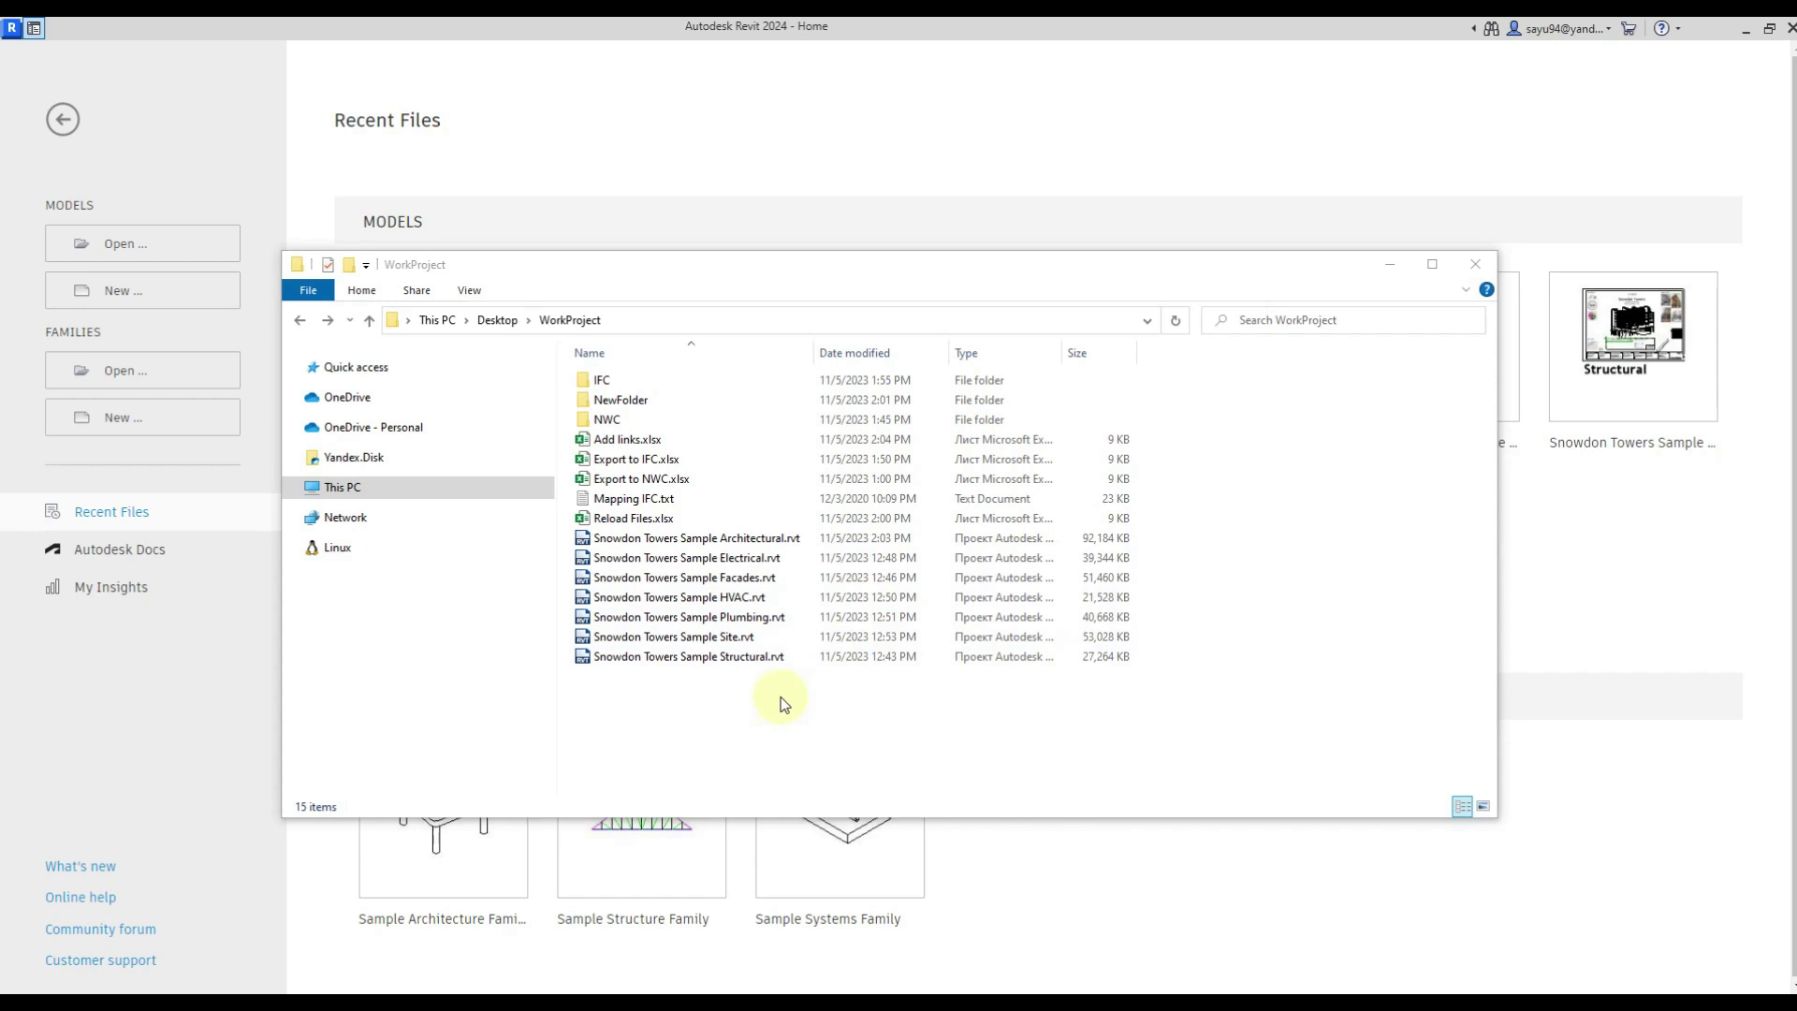
- Drag Snowdon Towers Sample Architectural.rvt from the WorkProject folder onto Revit to open it
{"action": "left_click_drag", "start_coordinate": [781, 697], "coordinate": [711, 541]}
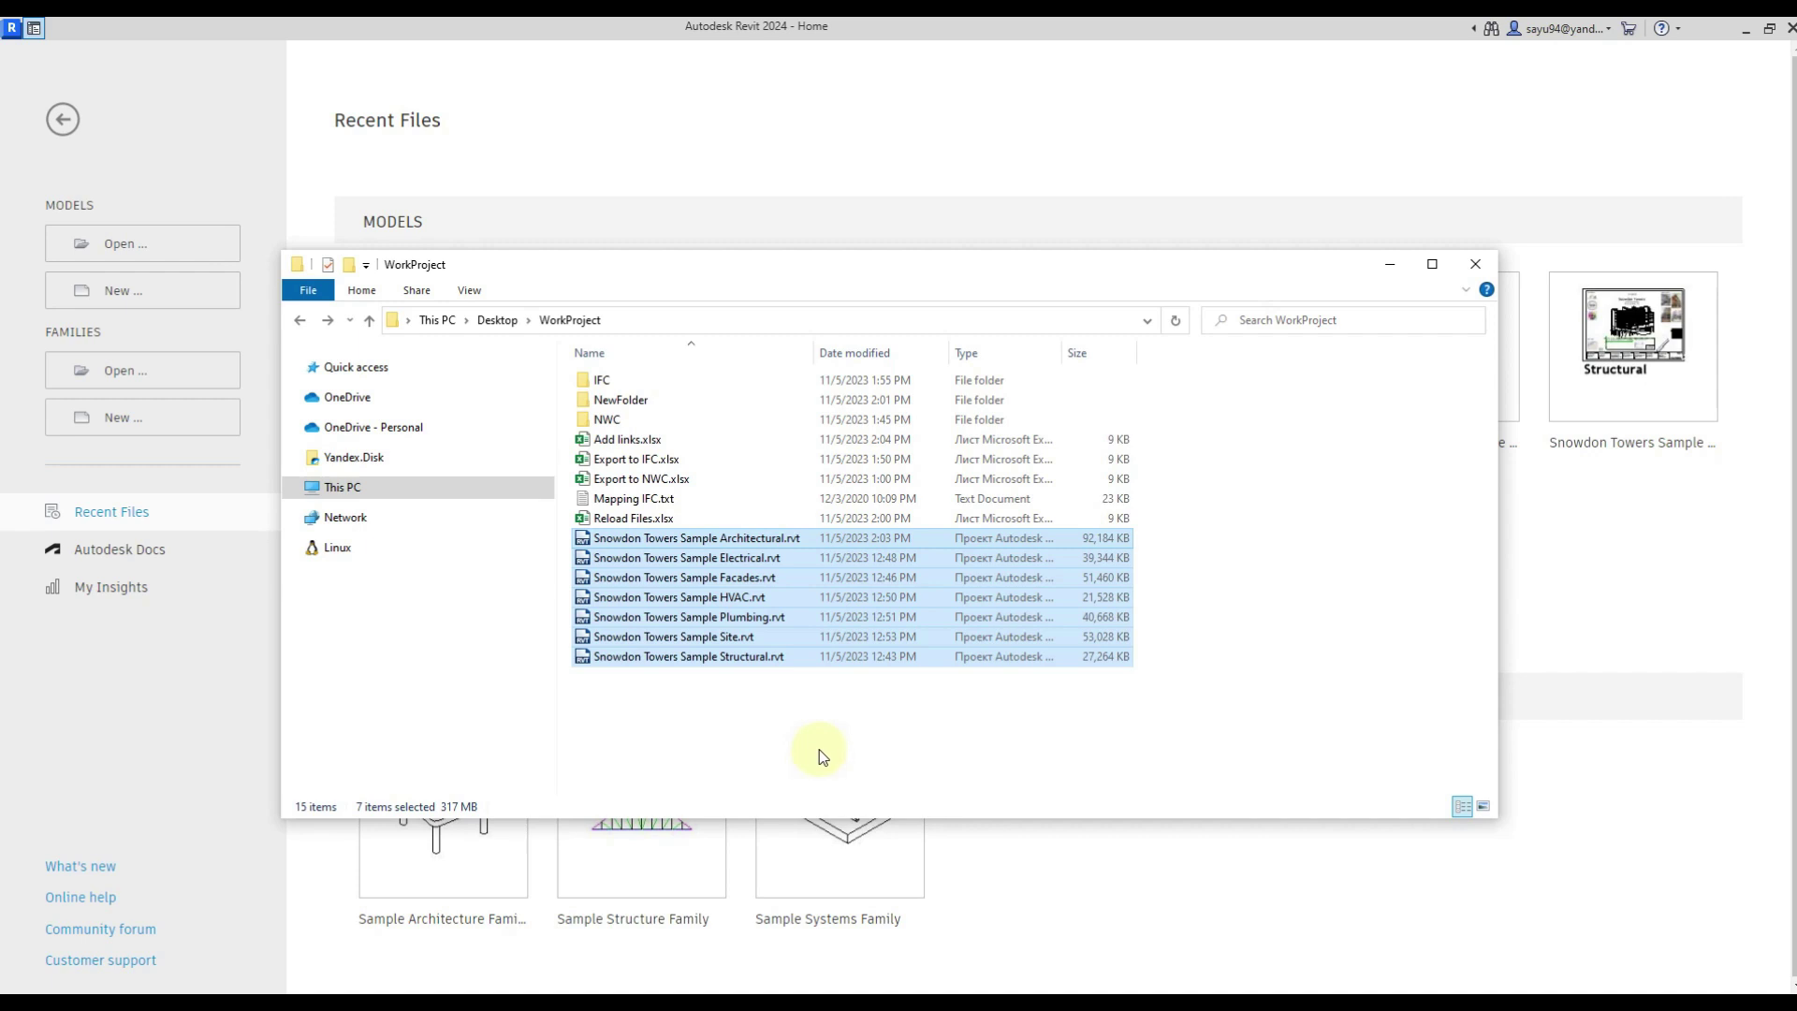
{"action": "left_click", "coordinate": [767, 544]}
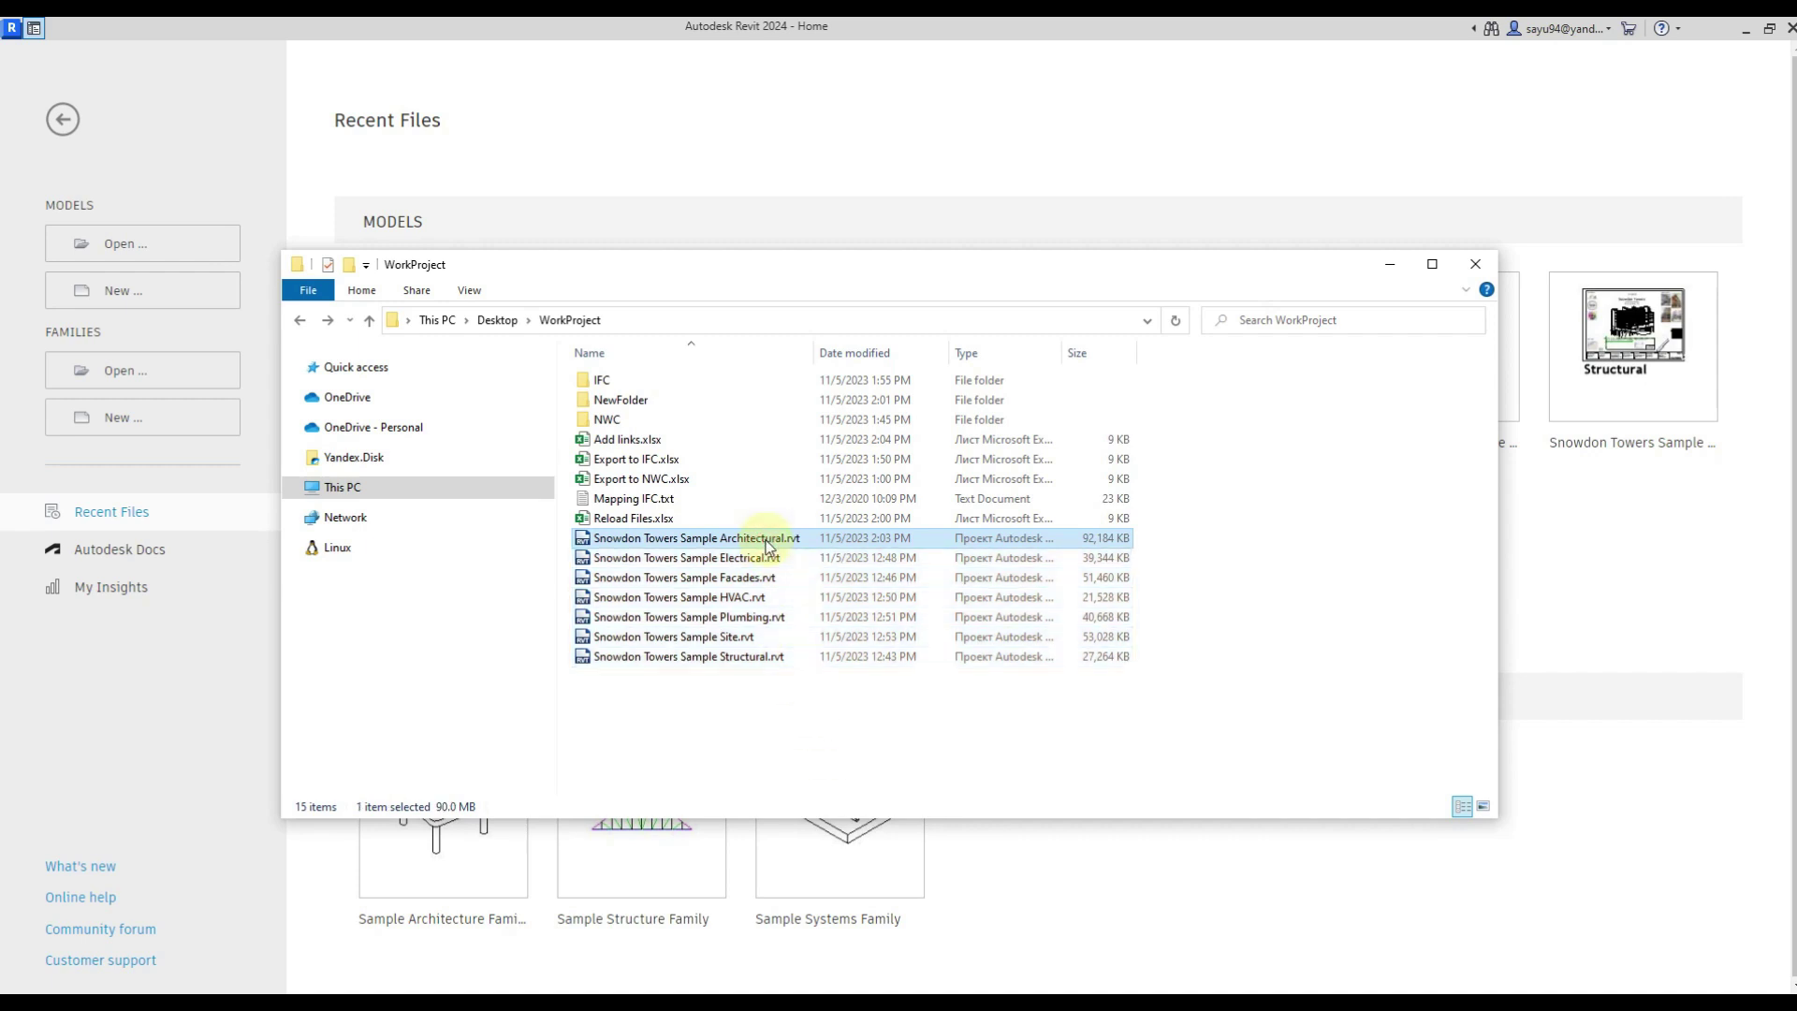
{"action": "left_click_drag", "start_coordinate": [767, 545], "coordinate": [776, 206]}
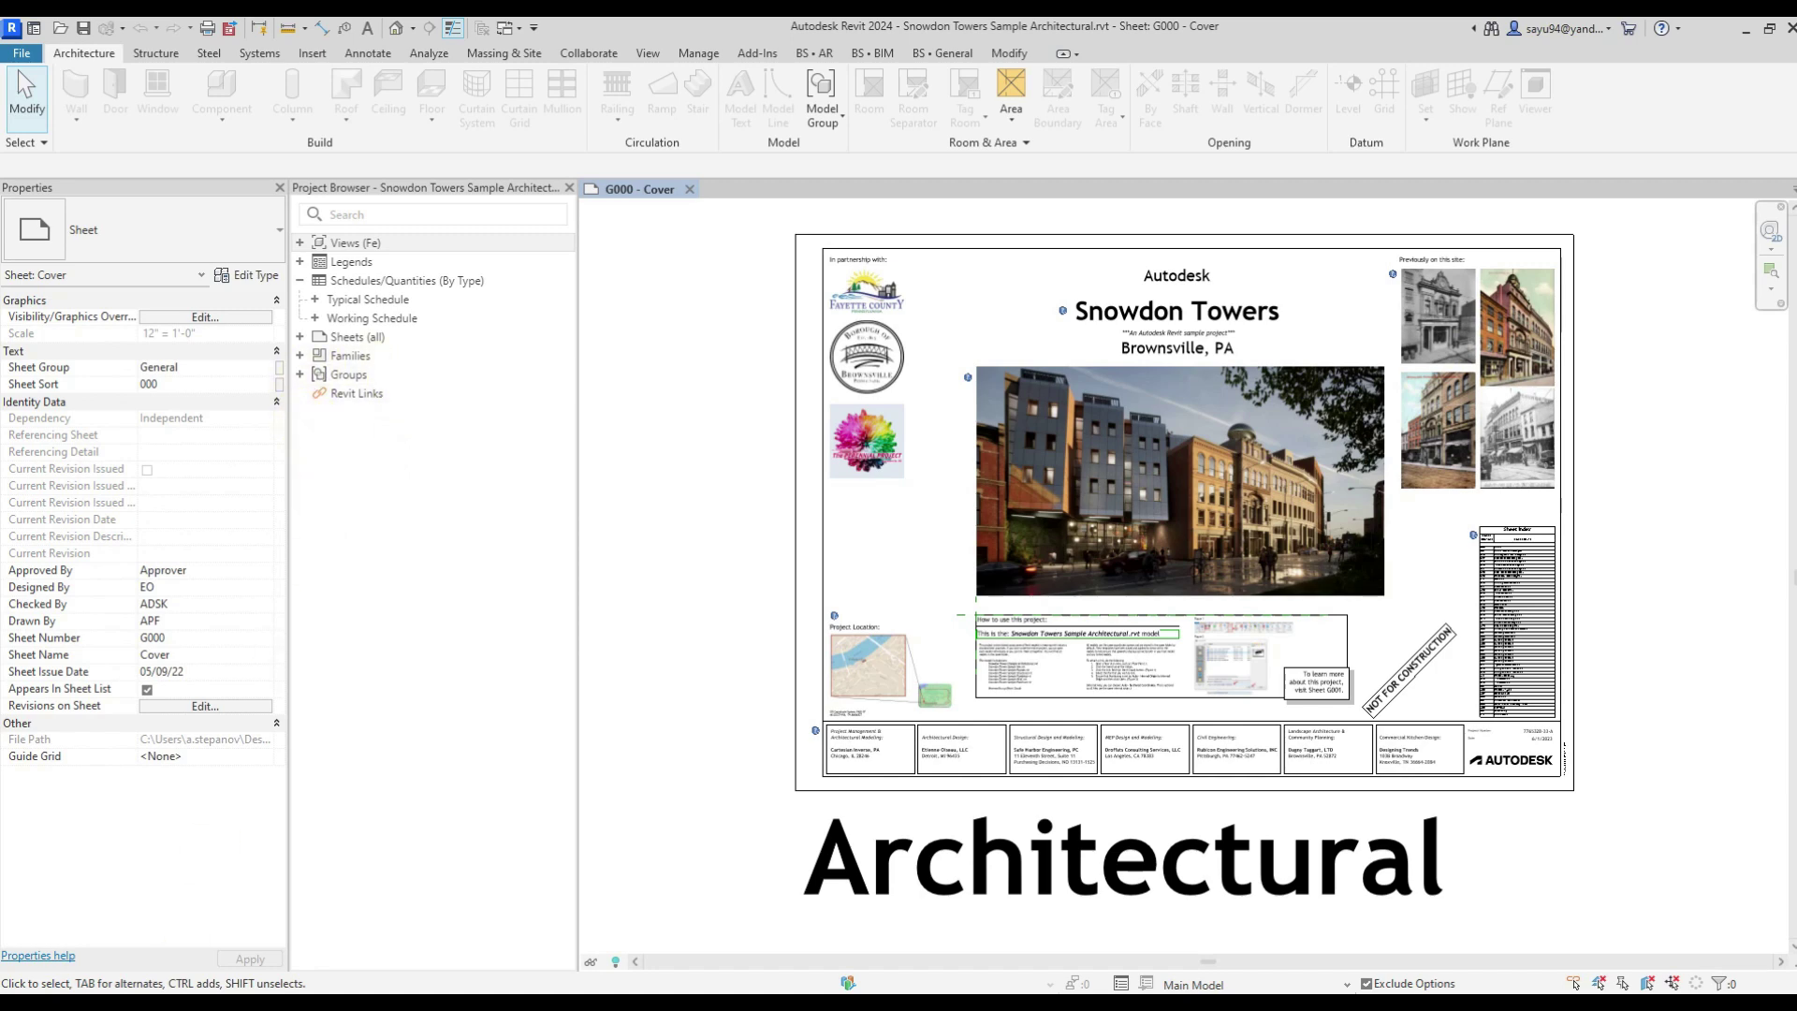
- Return to the WorkProject folder and open Add links.xlsx in Excel
{"action": "left_click", "coordinate": [185, 1001]}
{"action": "left_click_drag", "start_coordinate": [735, 721], "coordinate": [663, 562]}
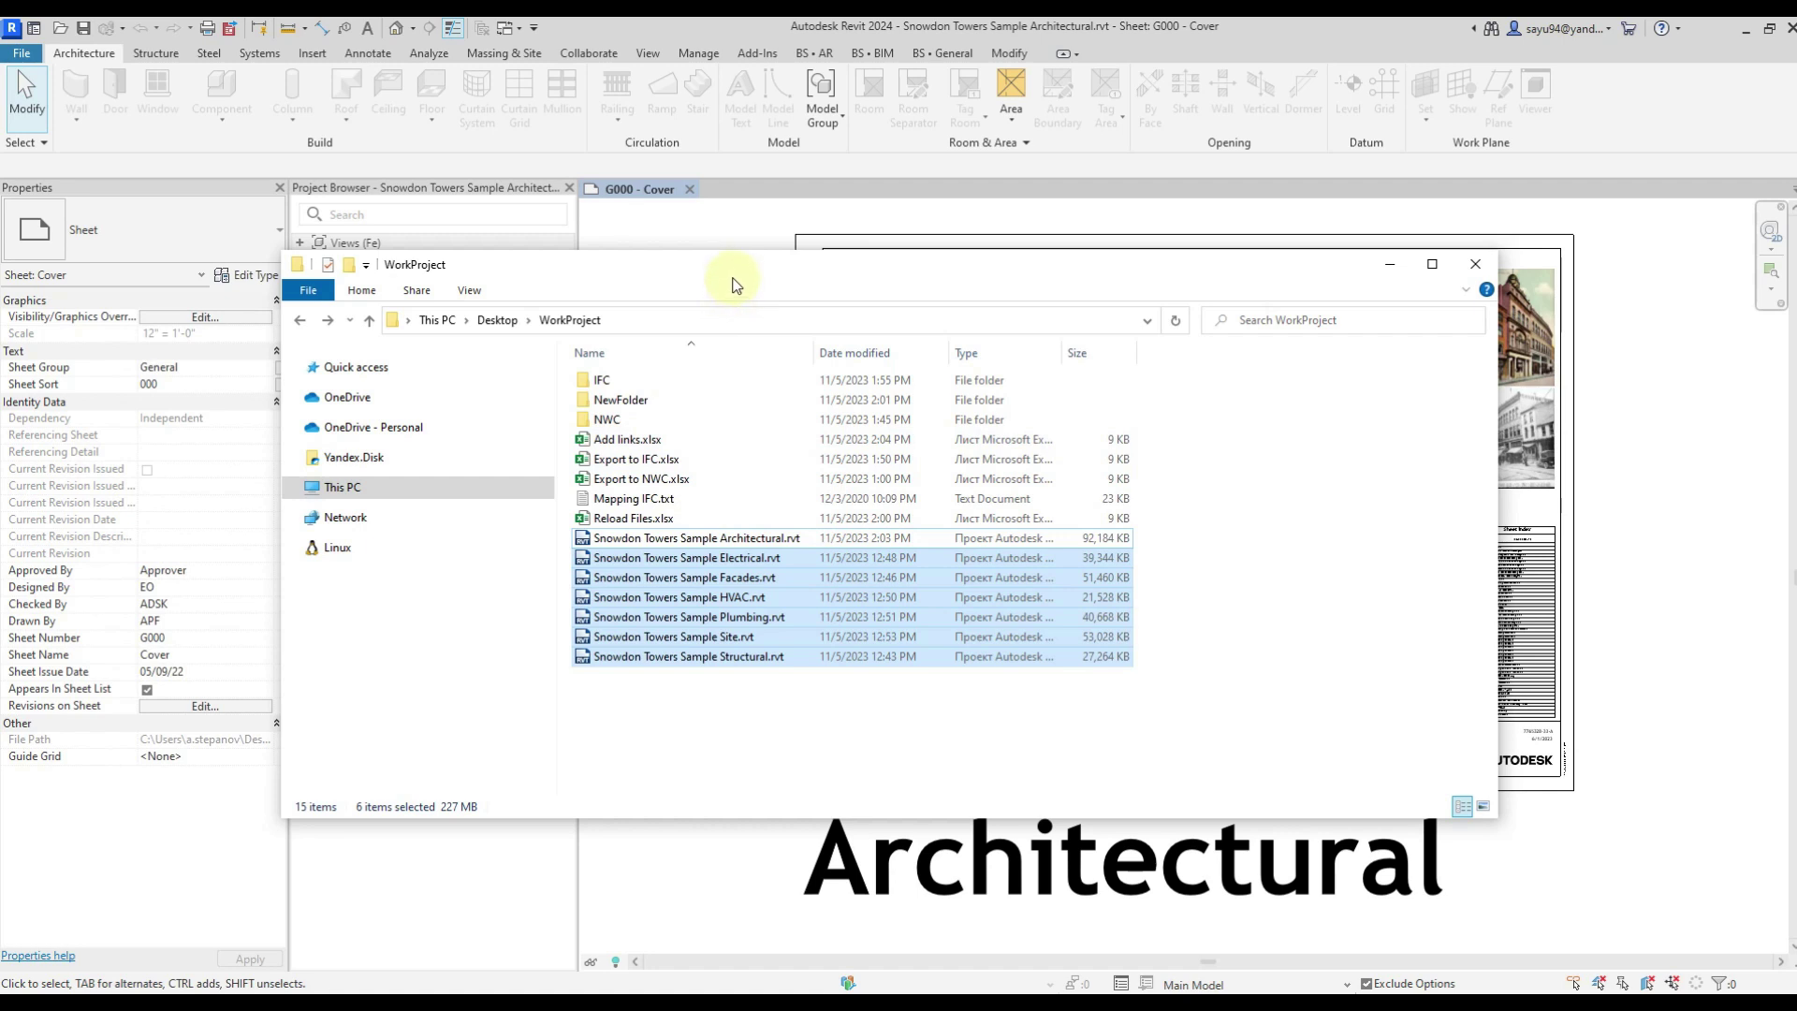
{"action": "left_click", "coordinate": [730, 222]}
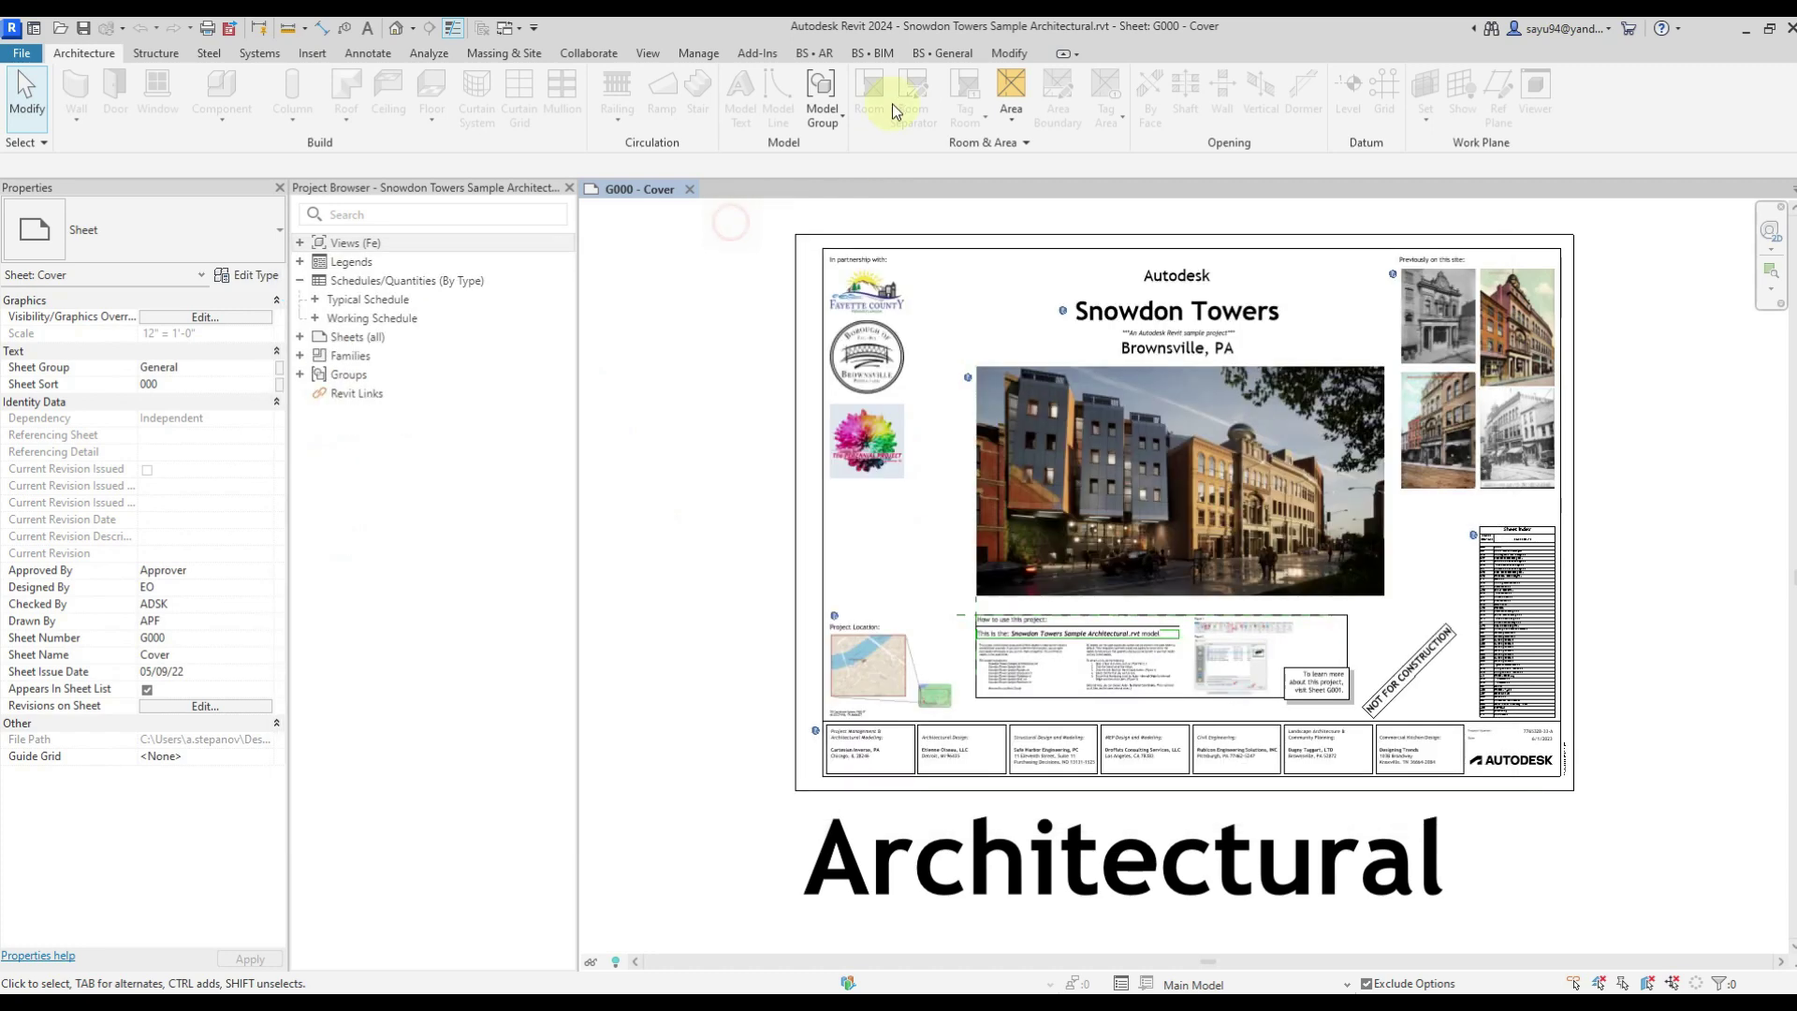
{"action": "key", "text": "alt+Tab"}
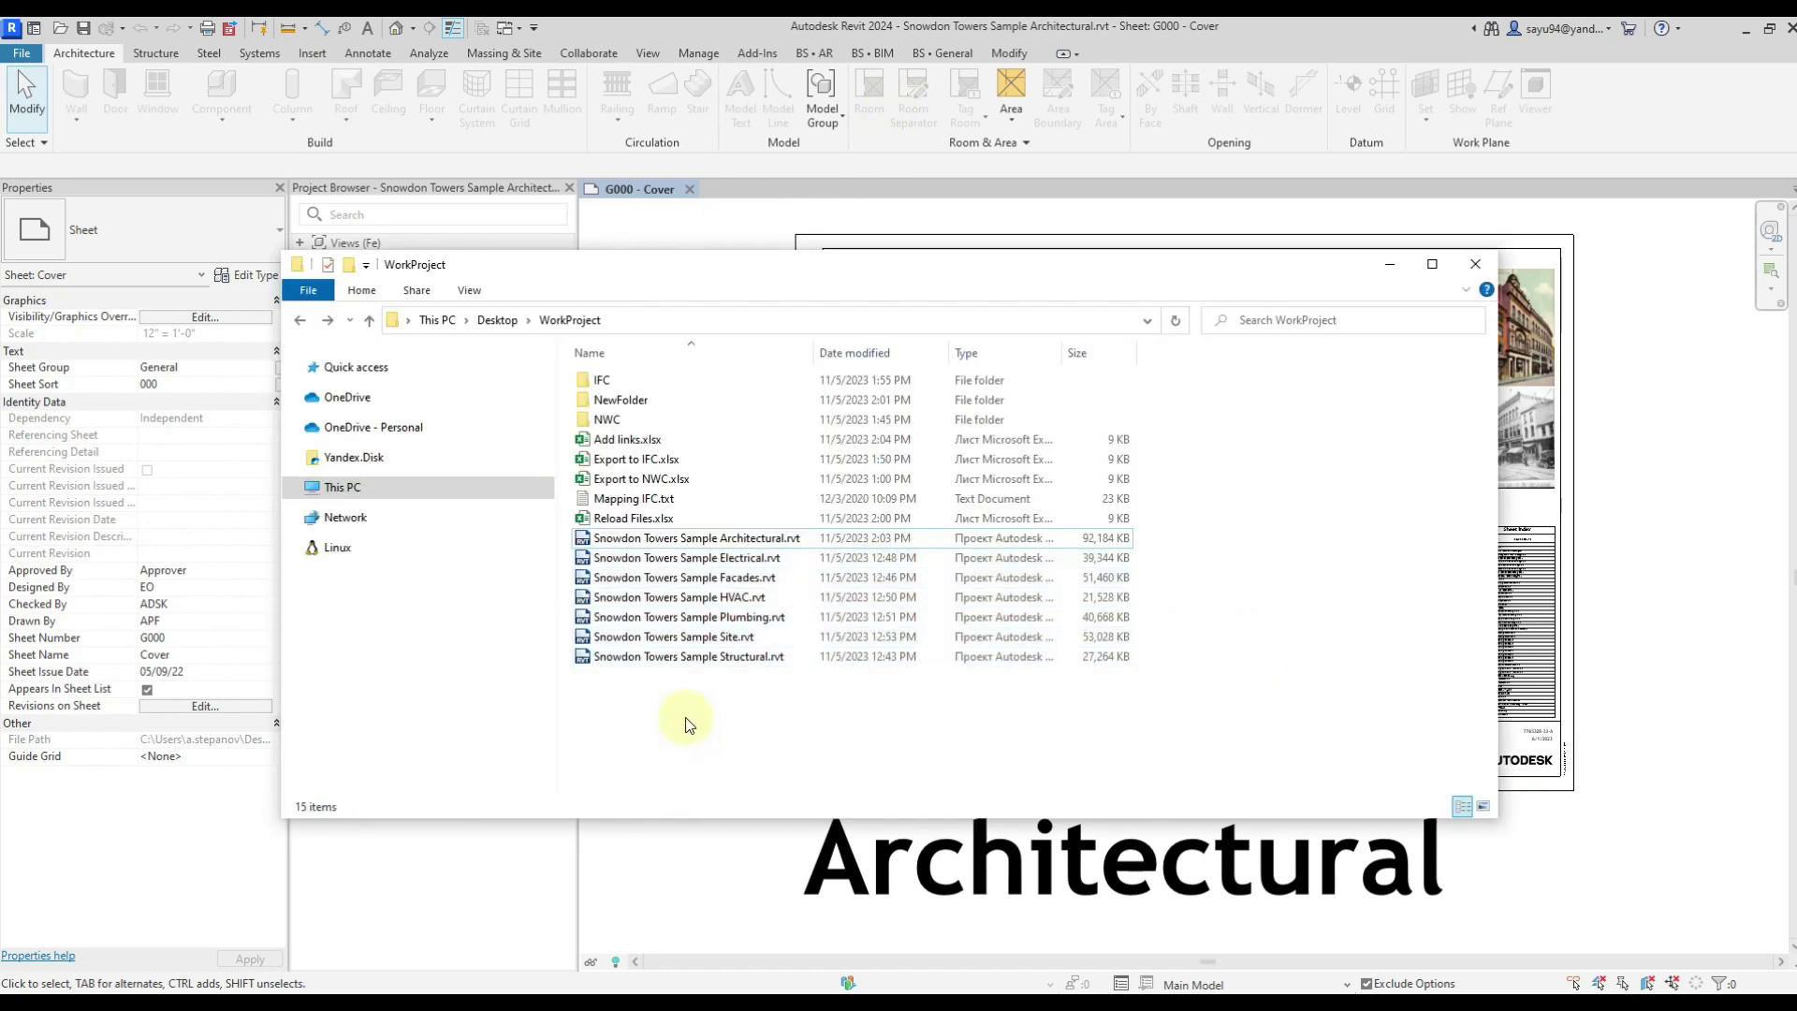
{"action": "left_click", "coordinate": [654, 446]}
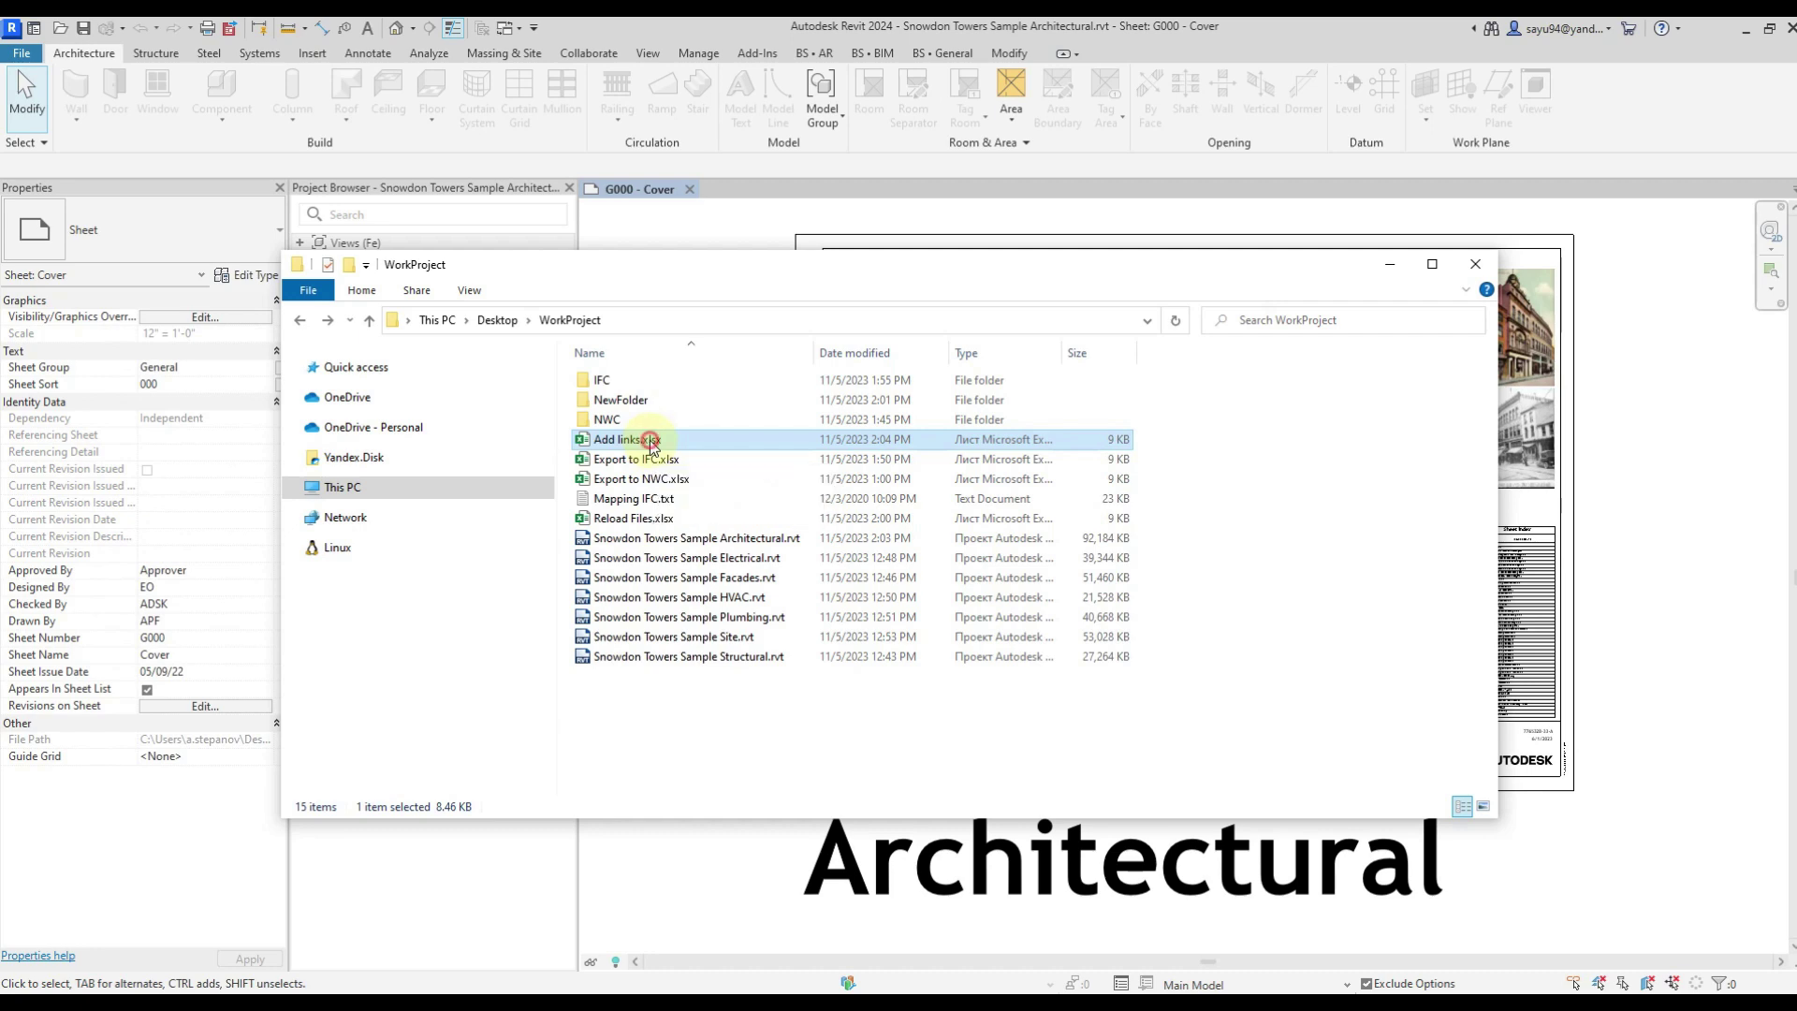
{"action": "double_click", "coordinate": [653, 444]}
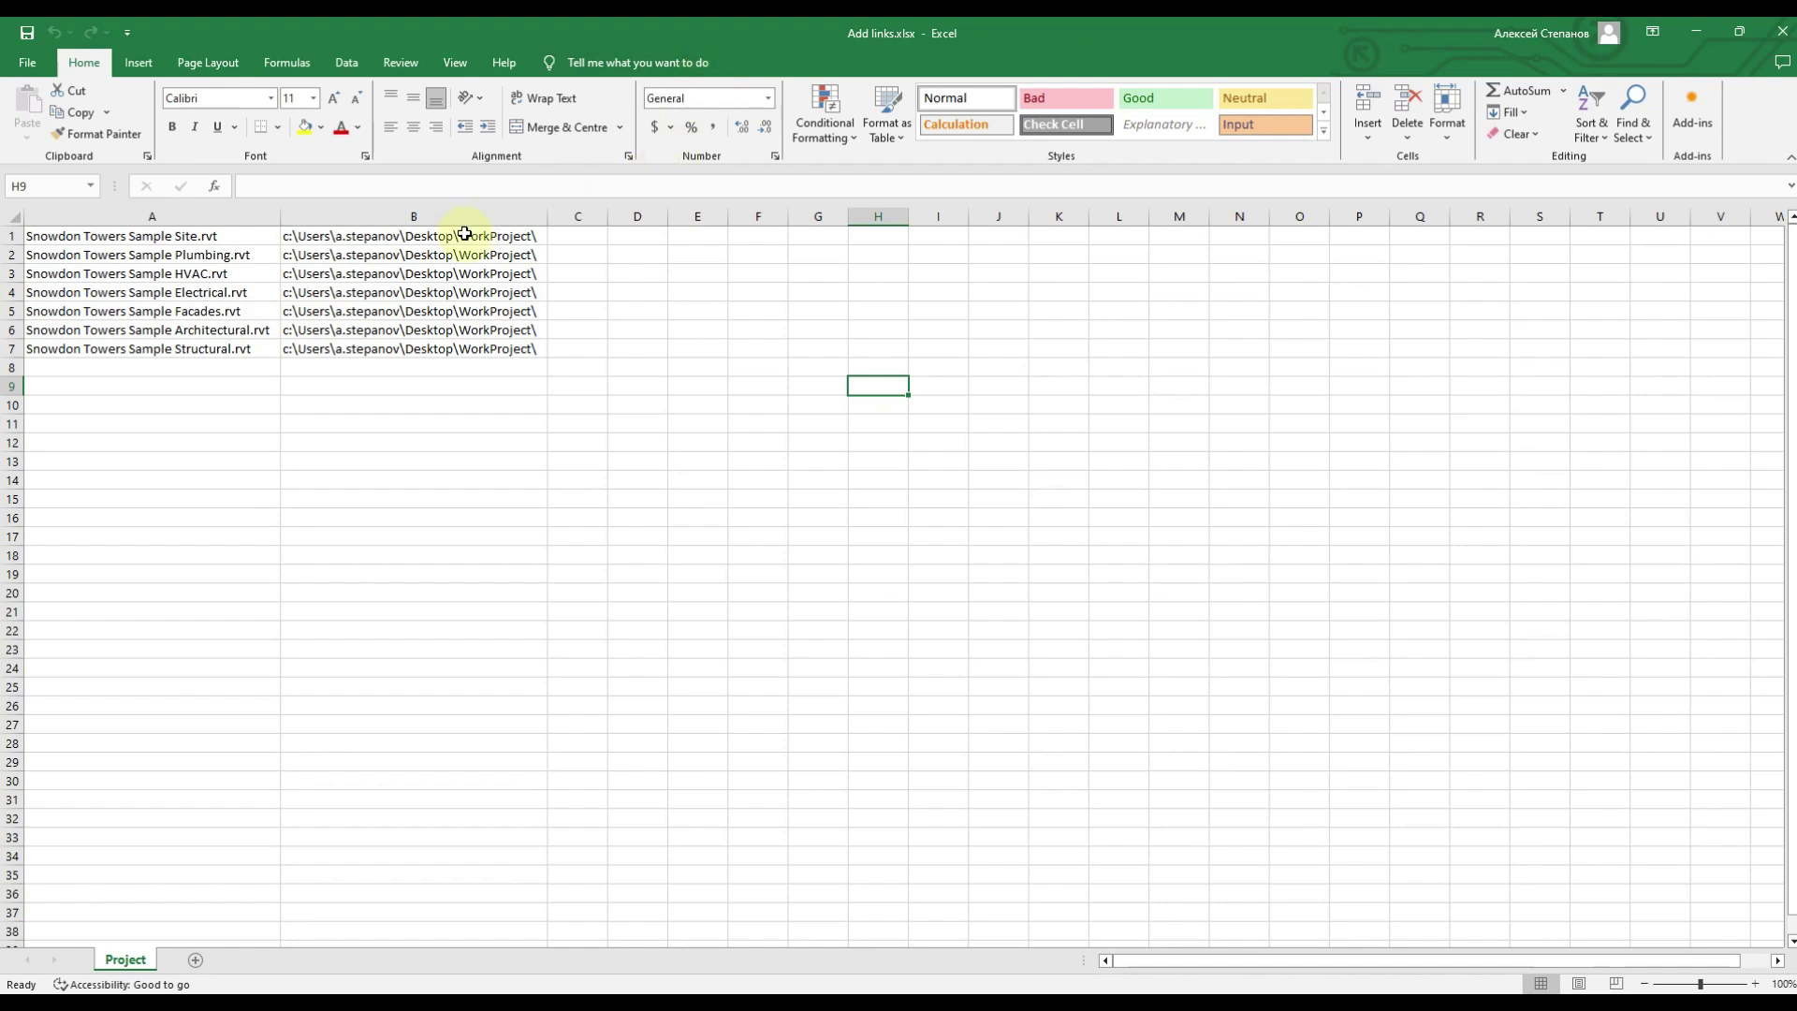
- Review the file names in column A and paths in column B, then save and close the workbook
{"action": "left_click_drag", "start_coordinate": [260, 216], "coordinate": [353, 210]}
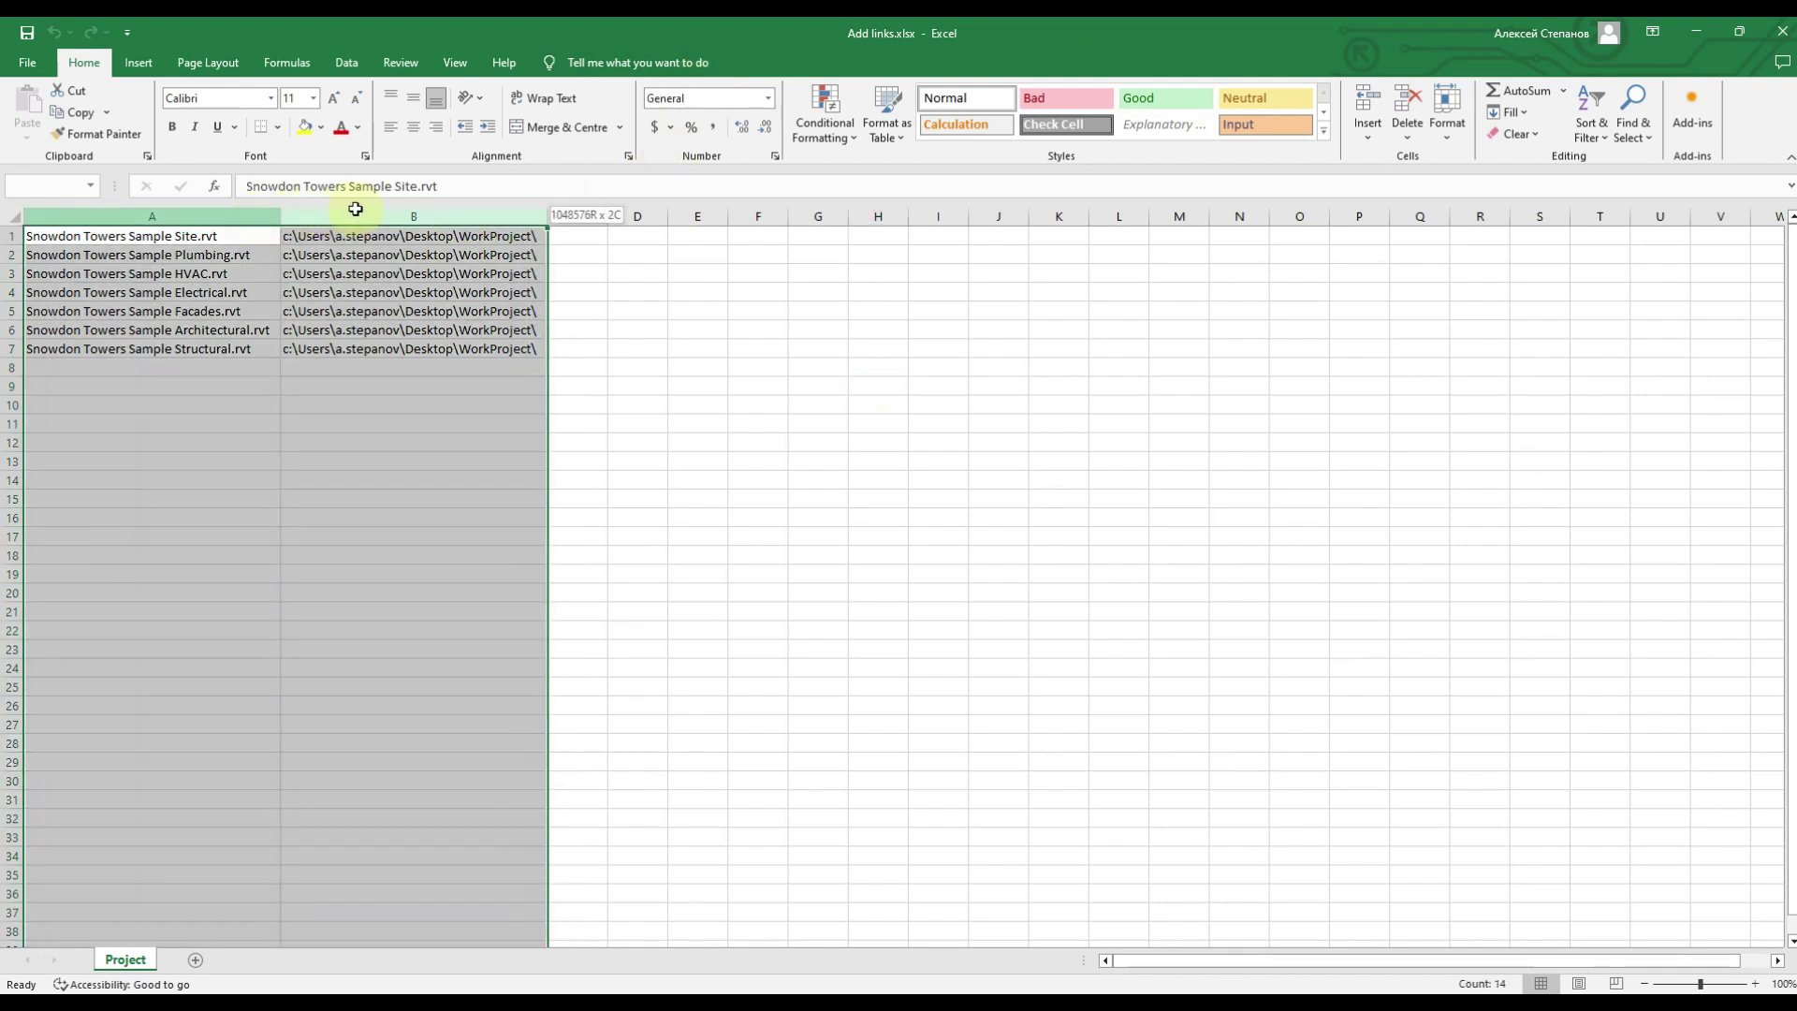
{"action": "left_click", "coordinate": [252, 211]}
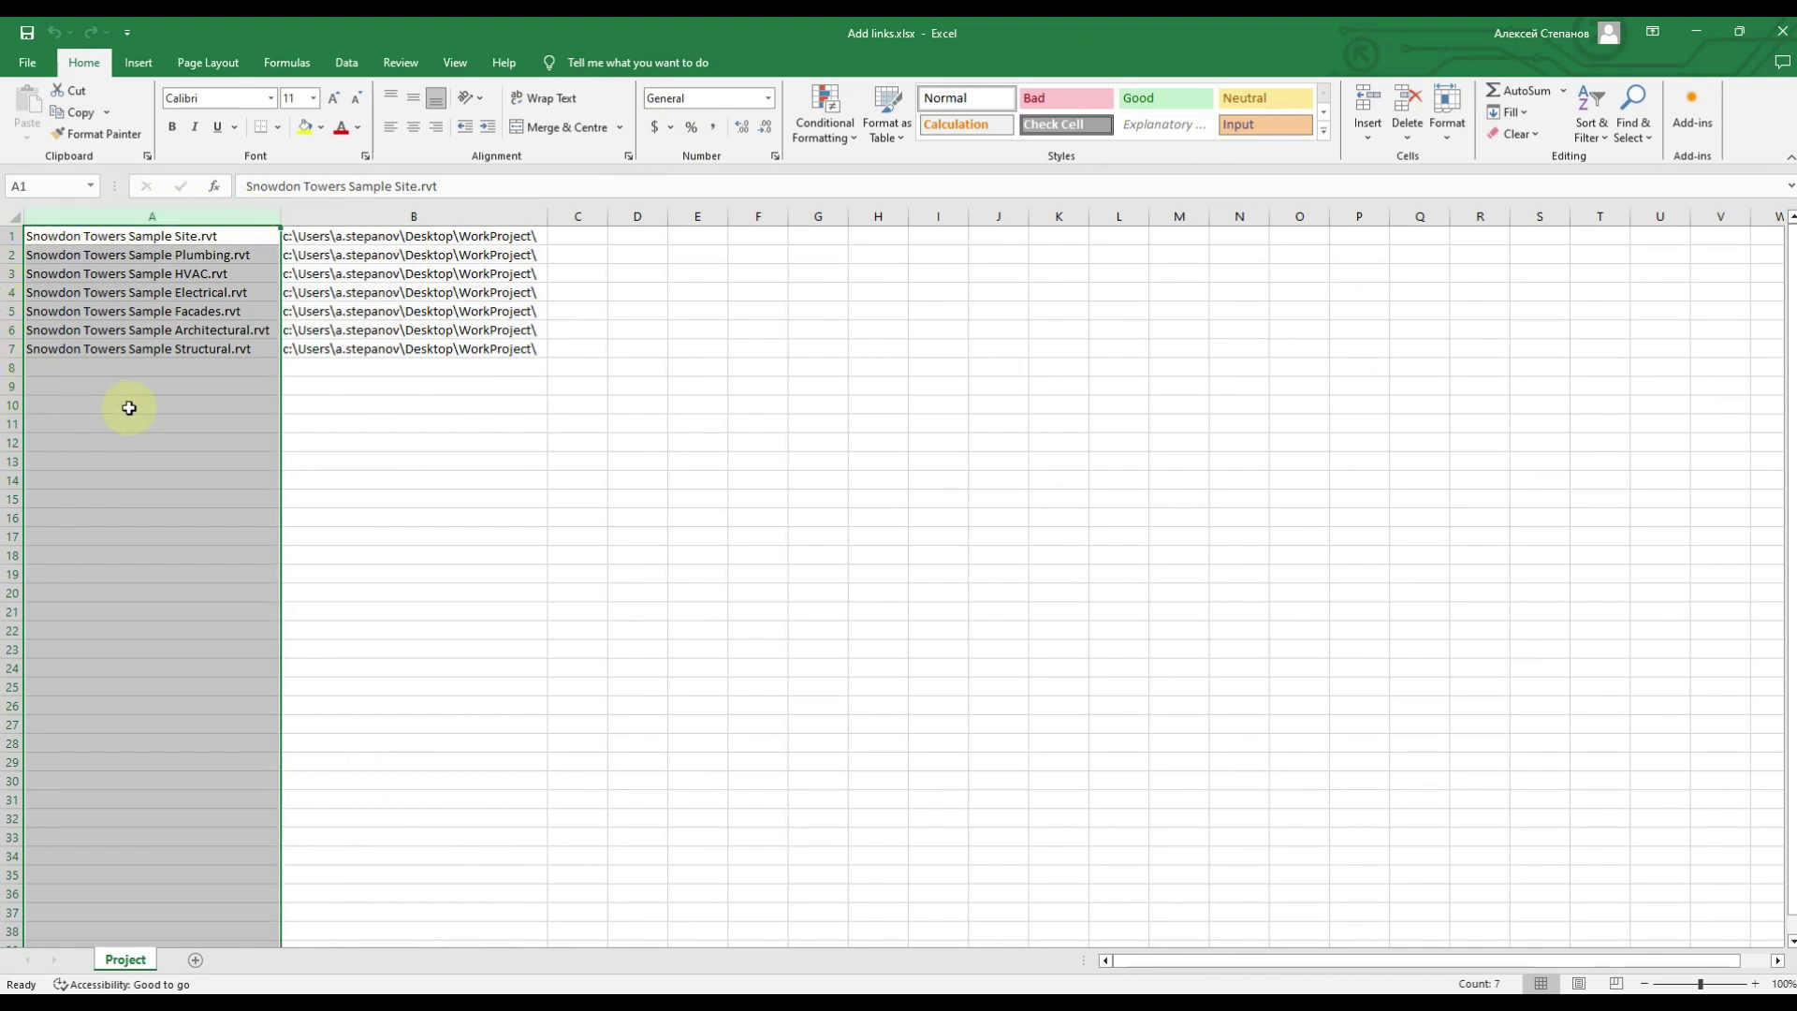
{"action": "left_click", "coordinate": [408, 207]}
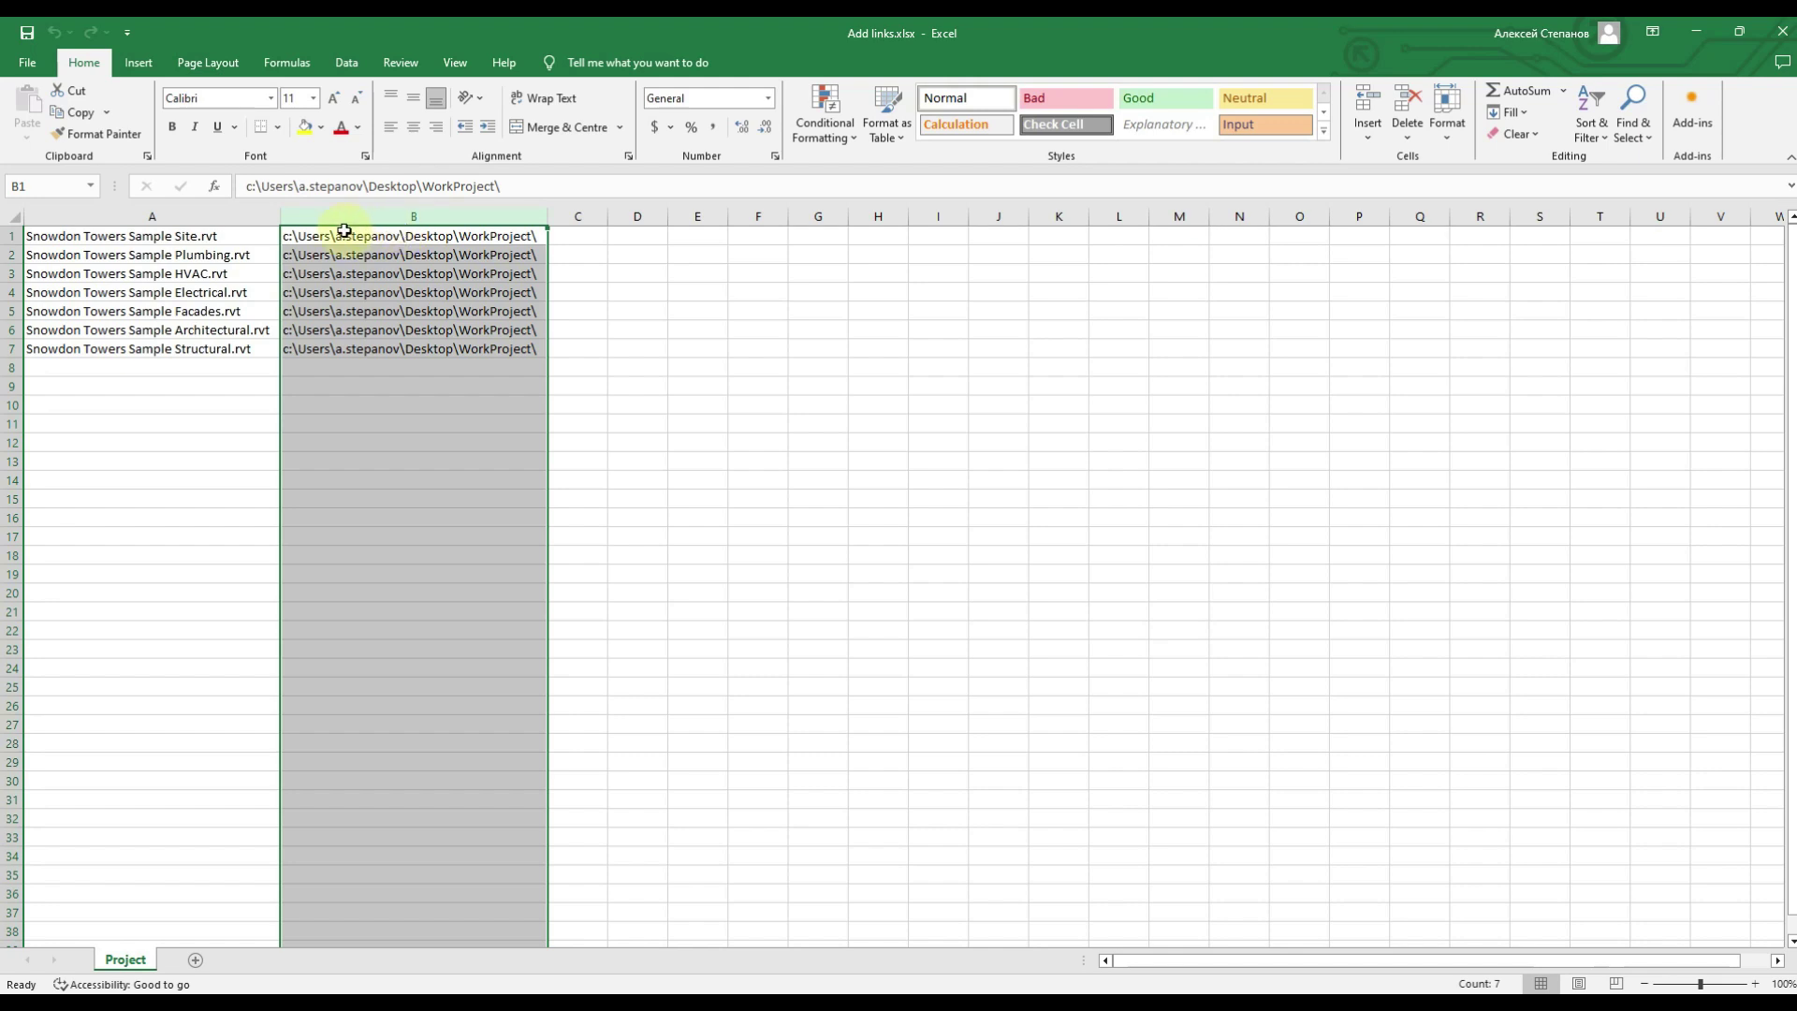
{"action": "left_click_drag", "start_coordinate": [260, 215], "coordinate": [361, 209]}
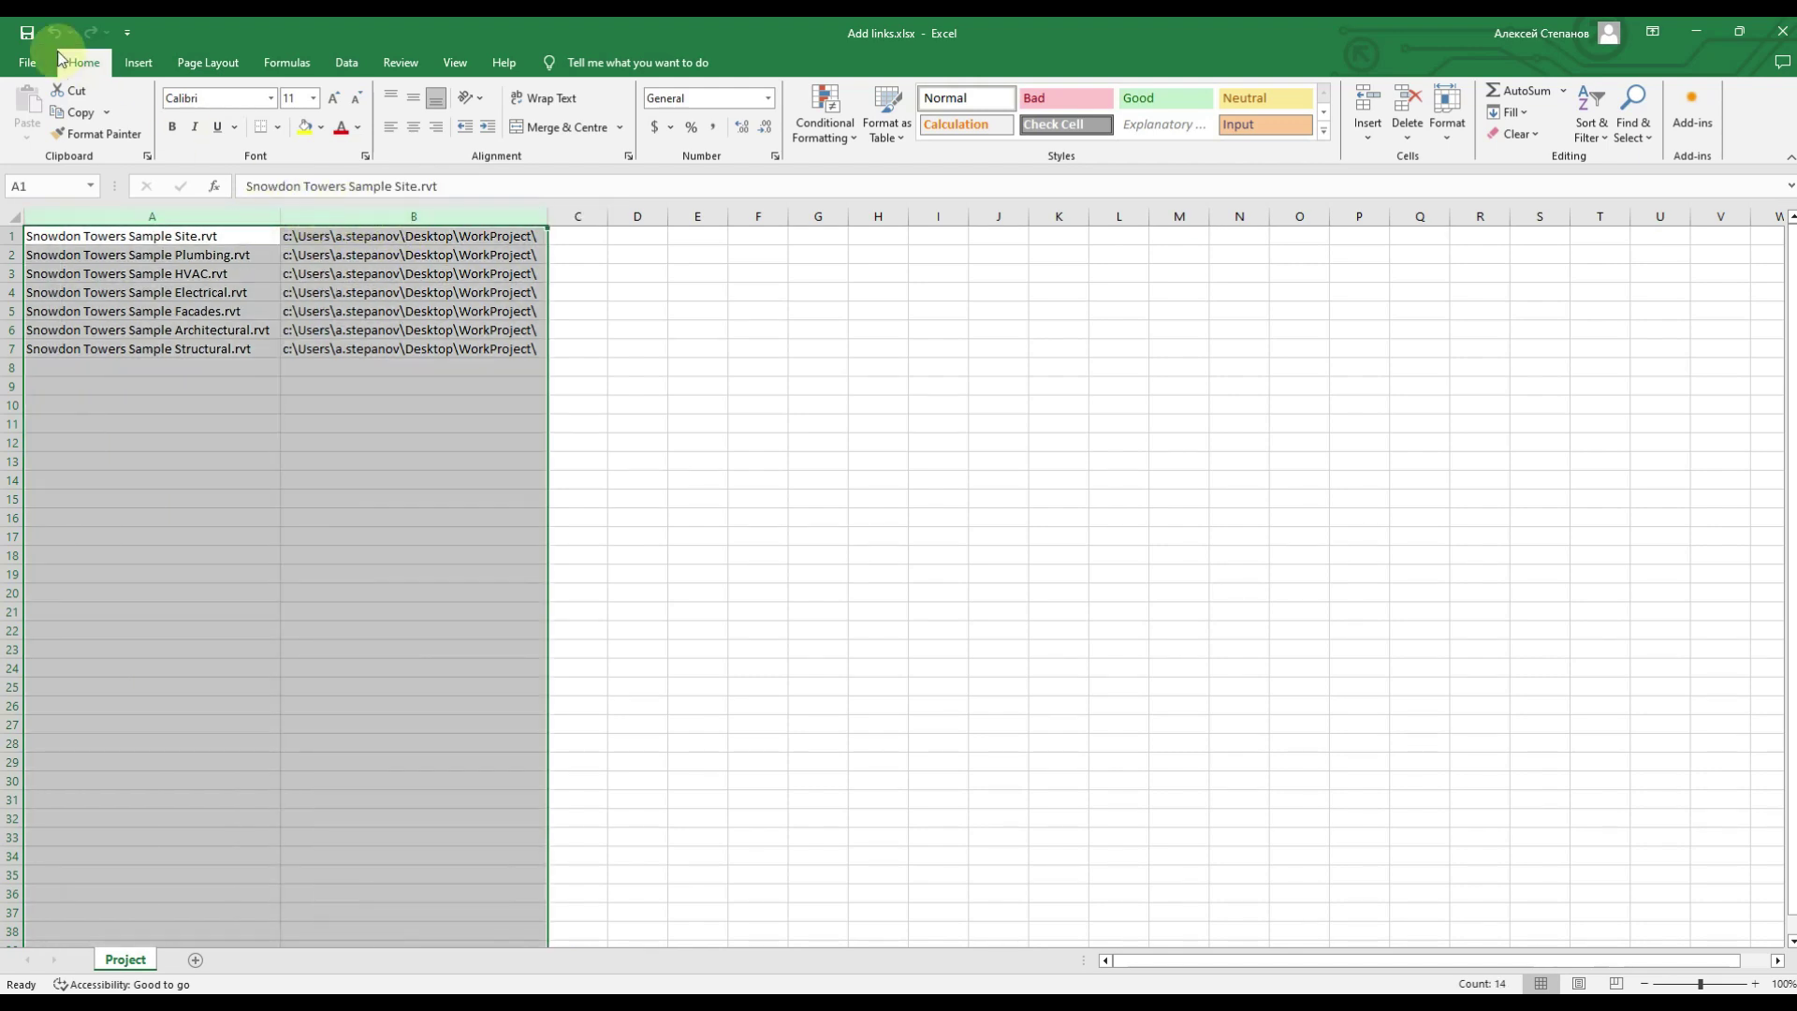
{"action": "left_click", "coordinate": [29, 34]}
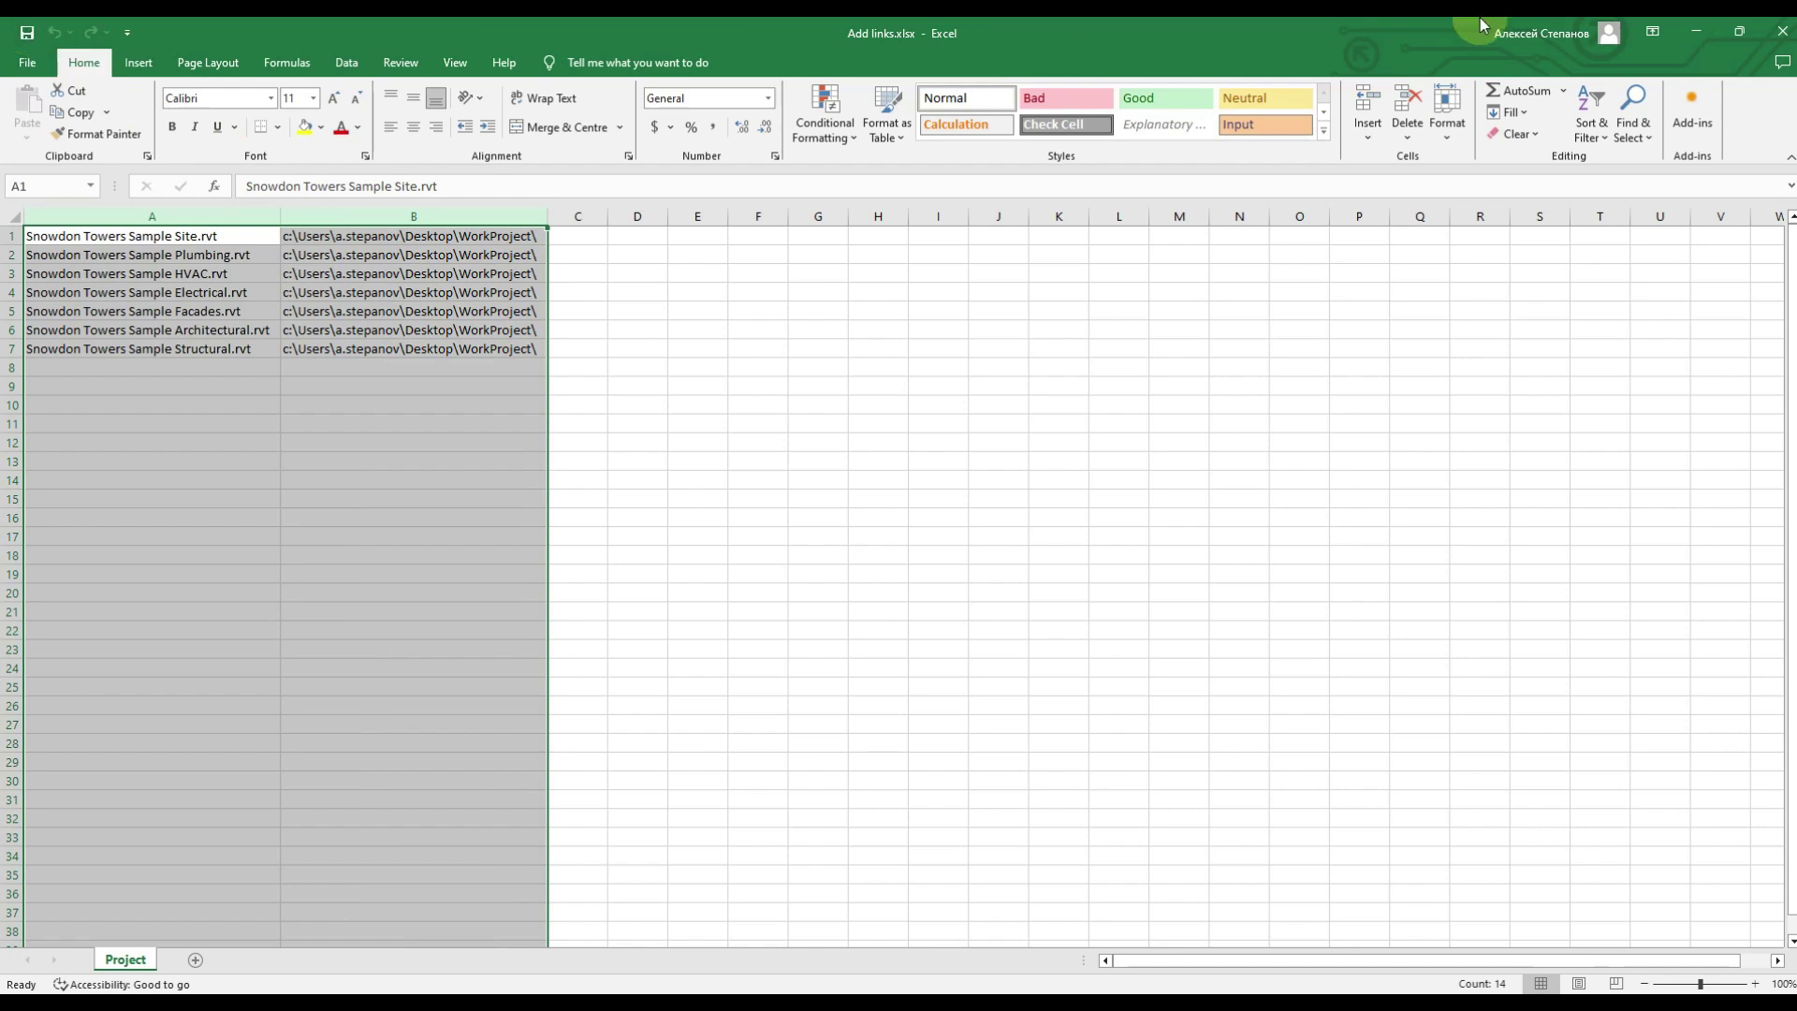
{"action": "left_click", "coordinate": [1772, 31]}
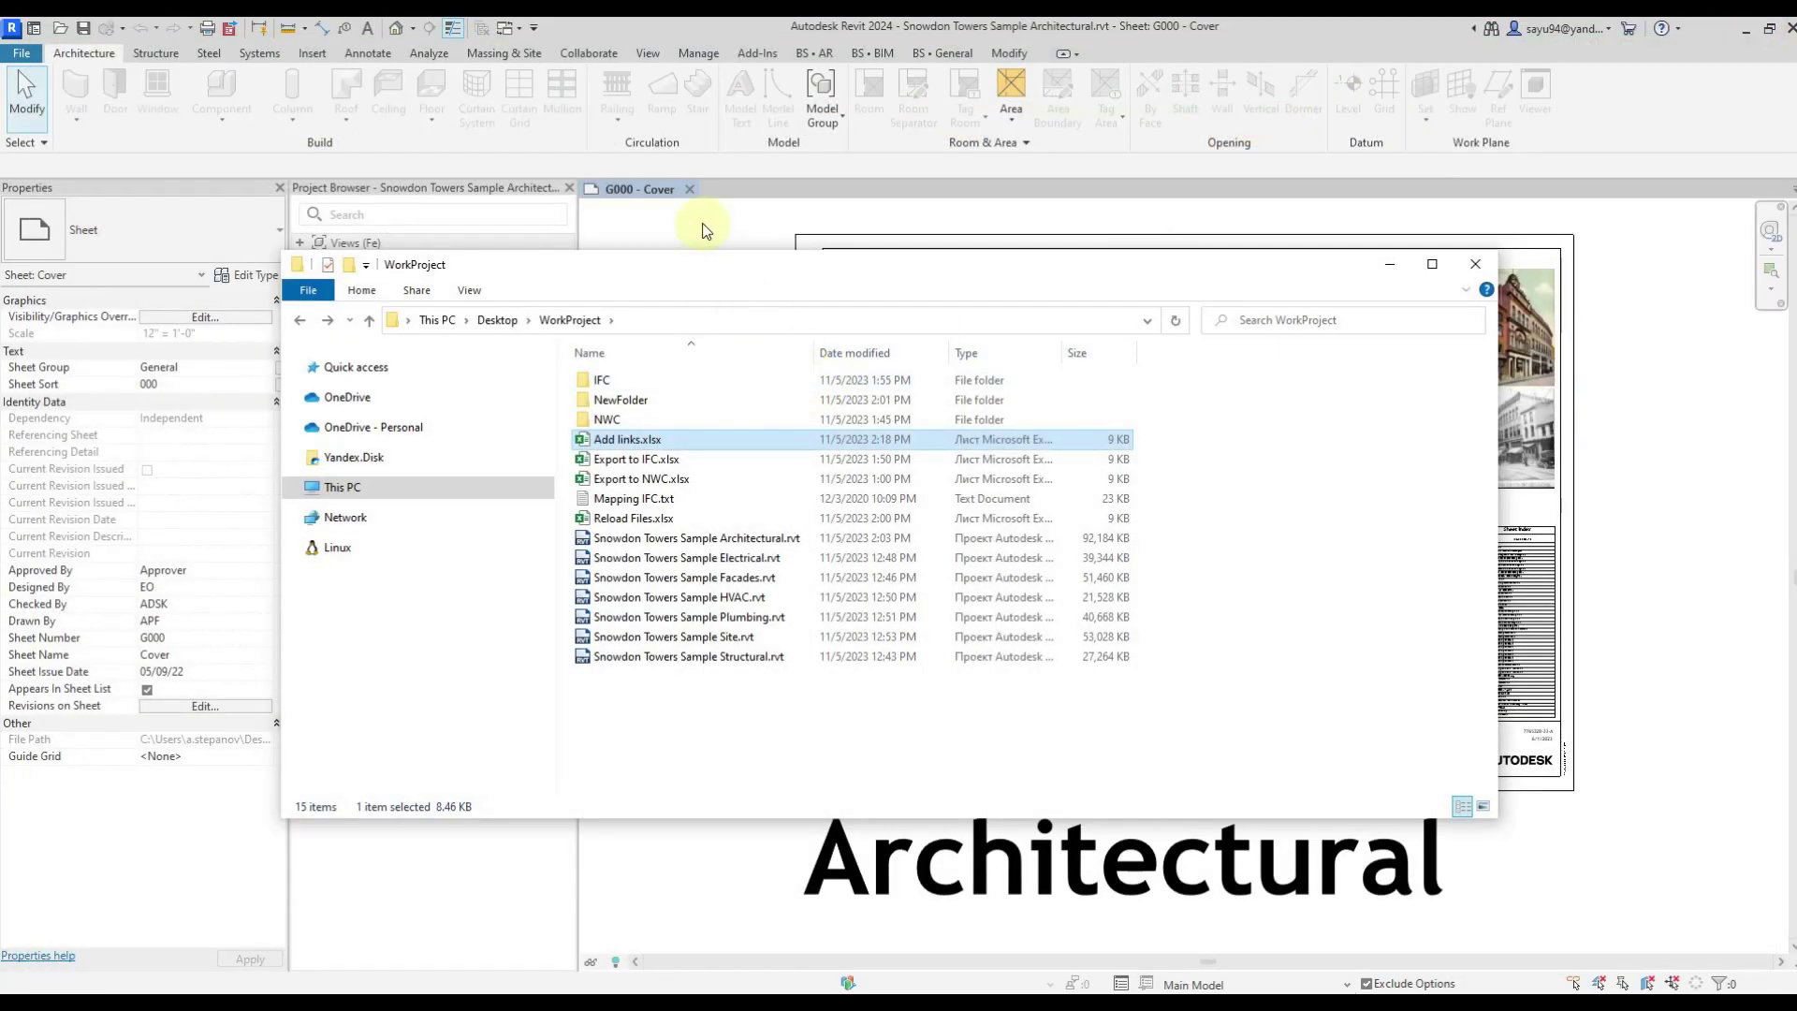
- Launch Add or update a links from the BS • BIM tab and select Add links.xlsx as the source table
{"action": "left_click", "coordinate": [703, 234]}
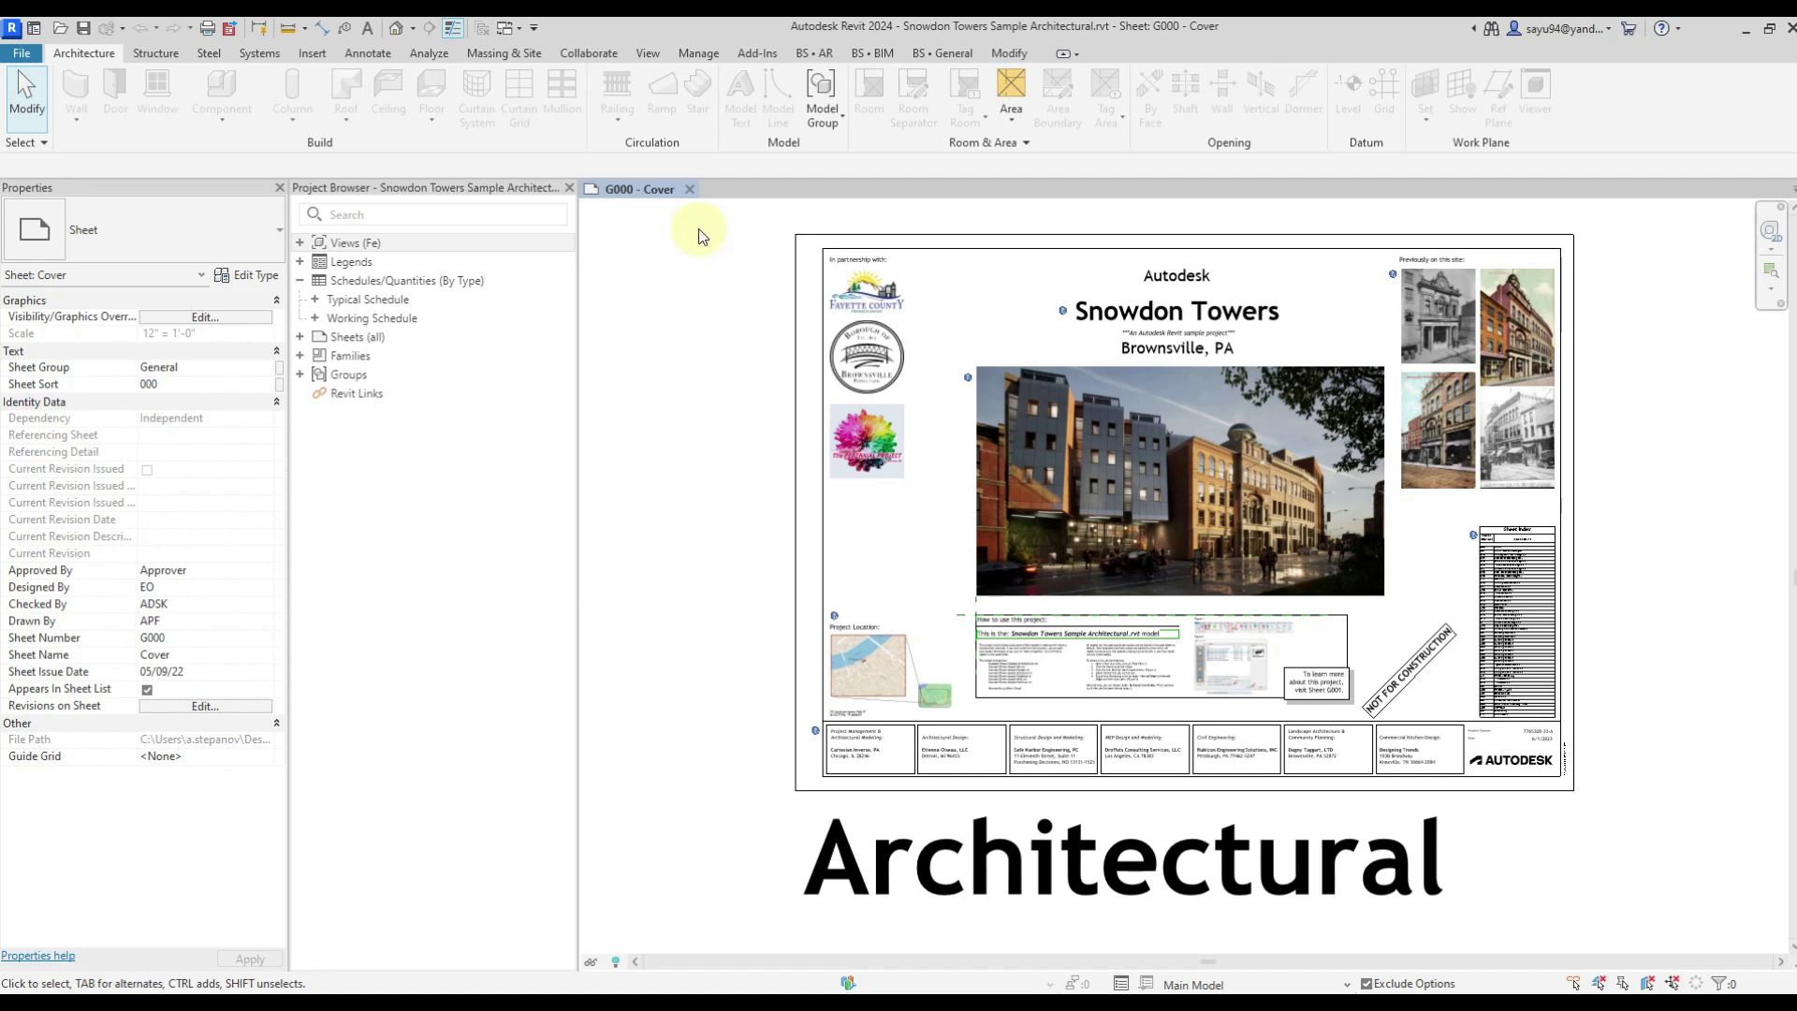
{"action": "left_click", "coordinate": [882, 54]}
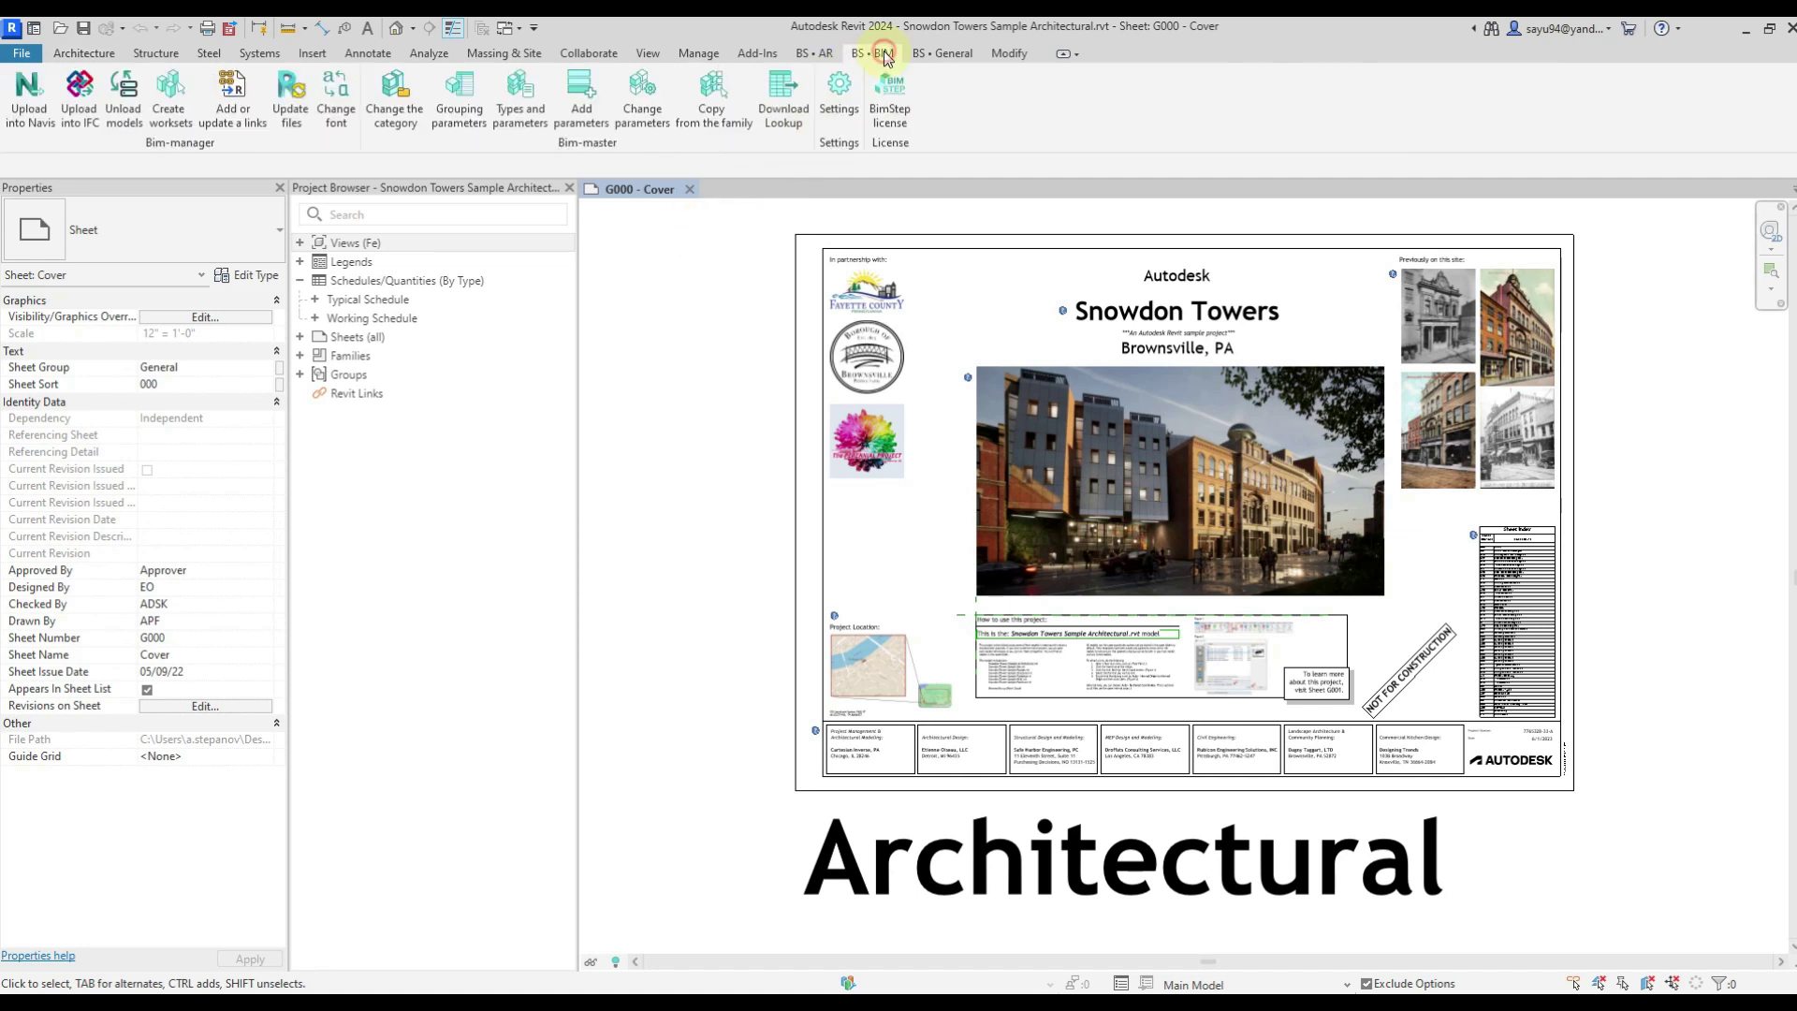
{"action": "left_click", "coordinate": [242, 132]}
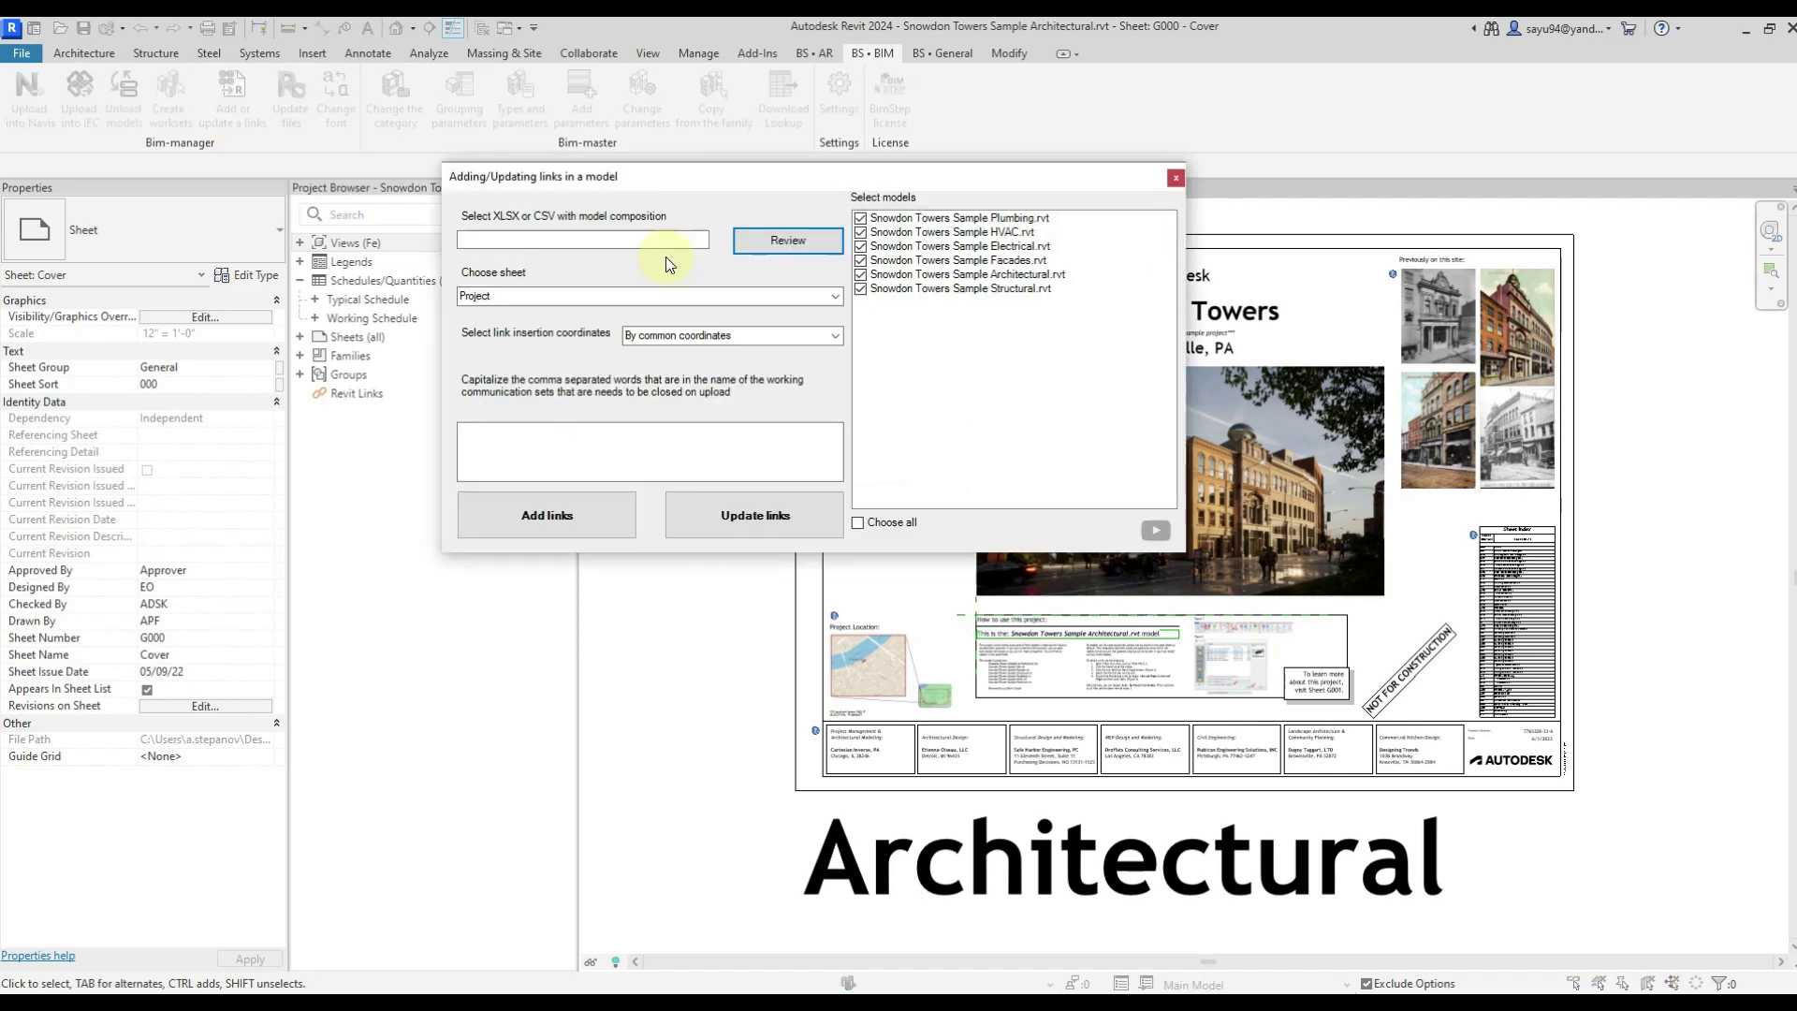
{"action": "left_click", "coordinate": [770, 241]}
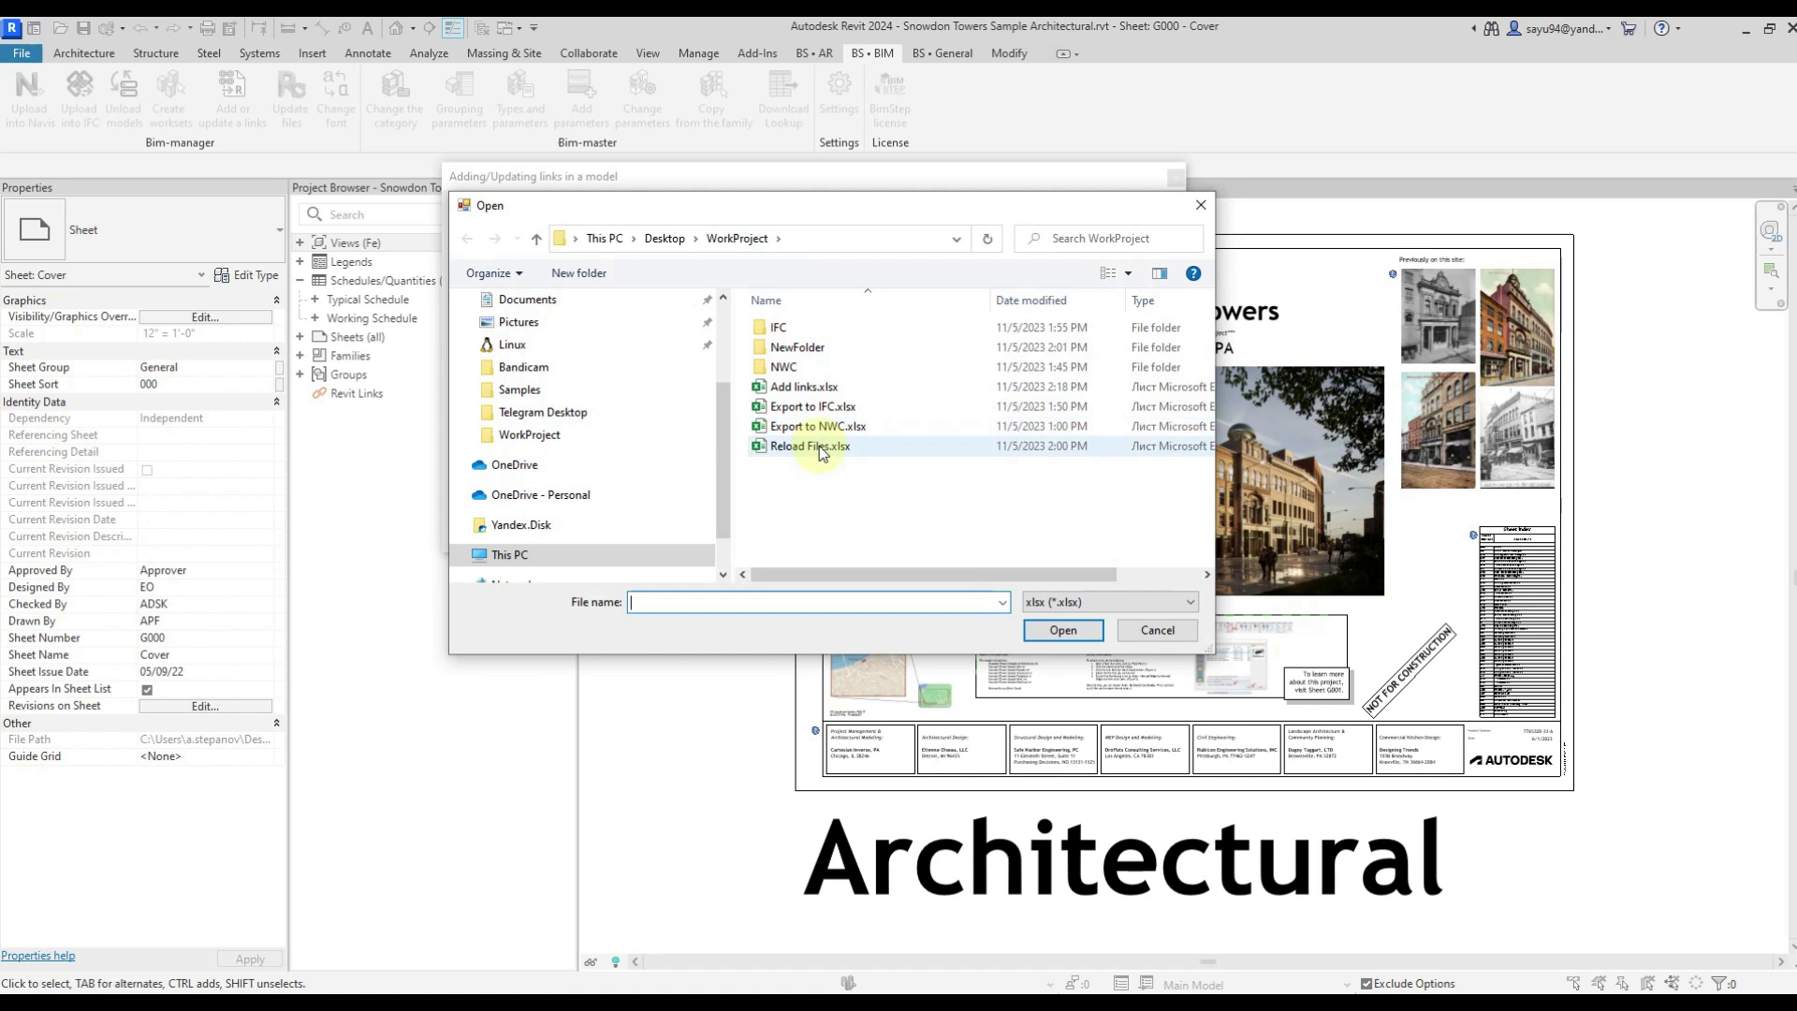
{"action": "left_click", "coordinate": [827, 392]}
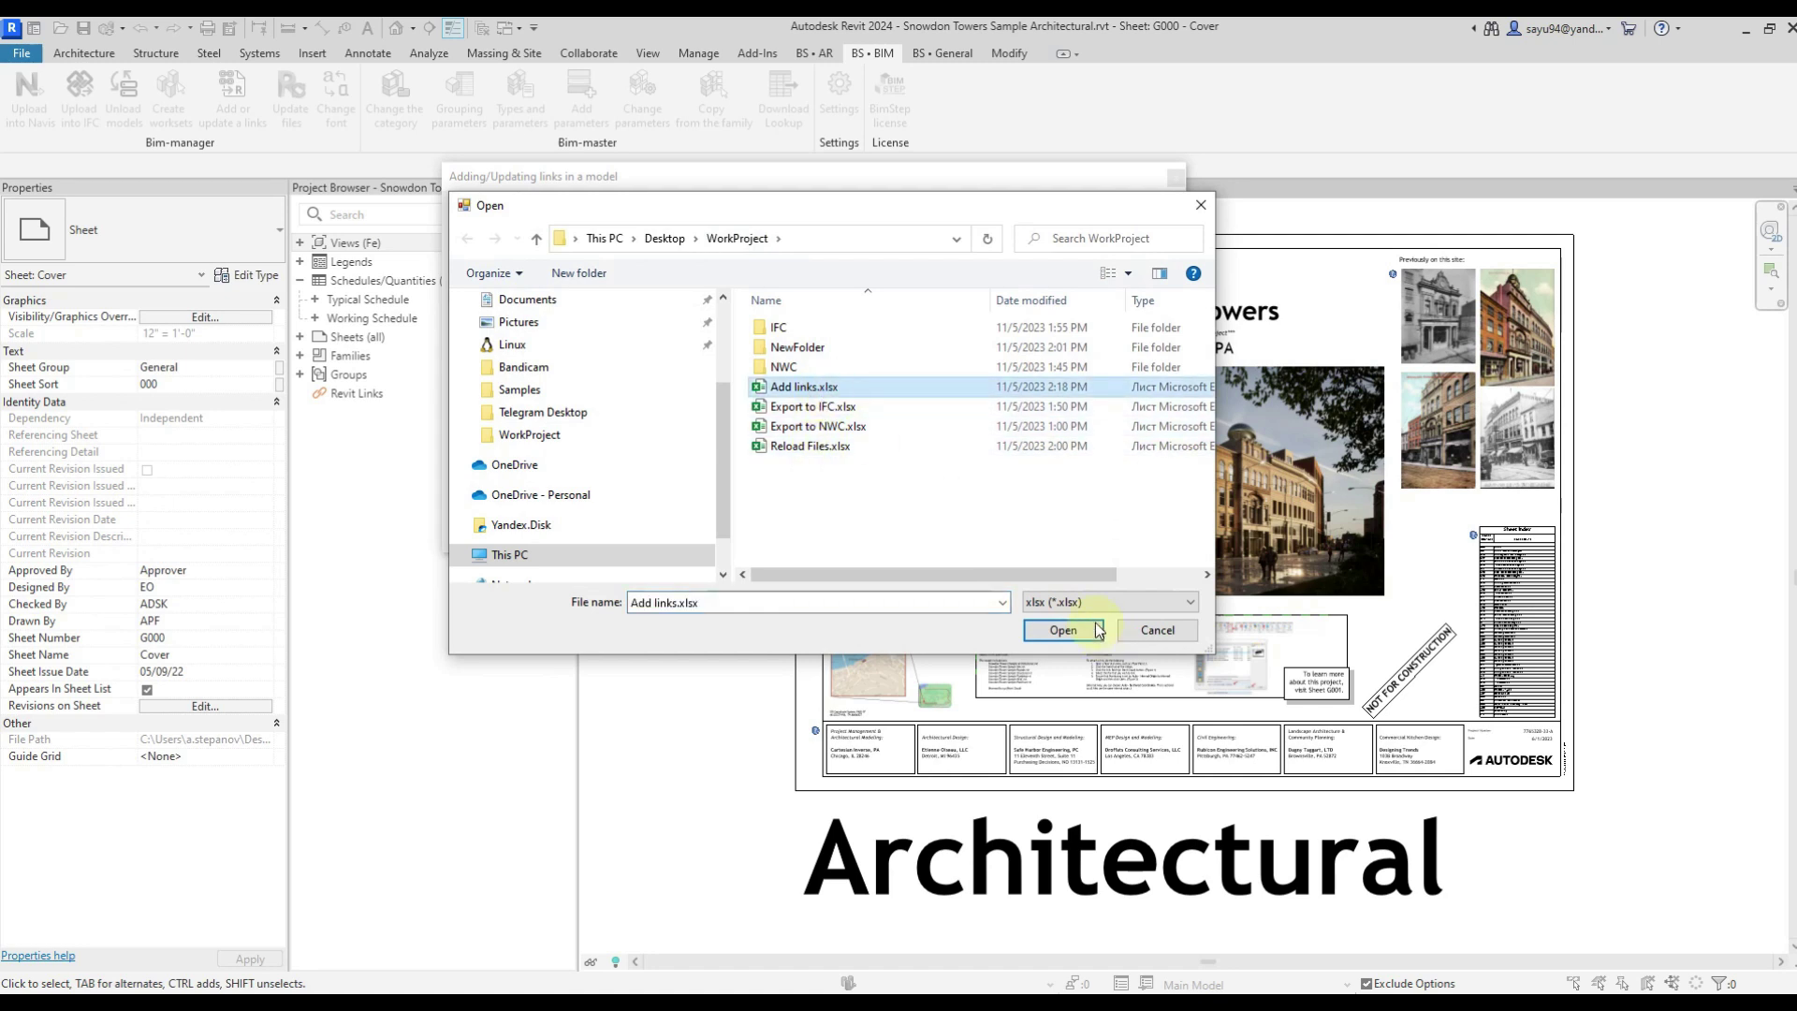
{"action": "left_click", "coordinate": [1063, 630]}
- Choose sheet Project and By base point insertion, and tick all six models
{"action": "left_click", "coordinate": [835, 298]}
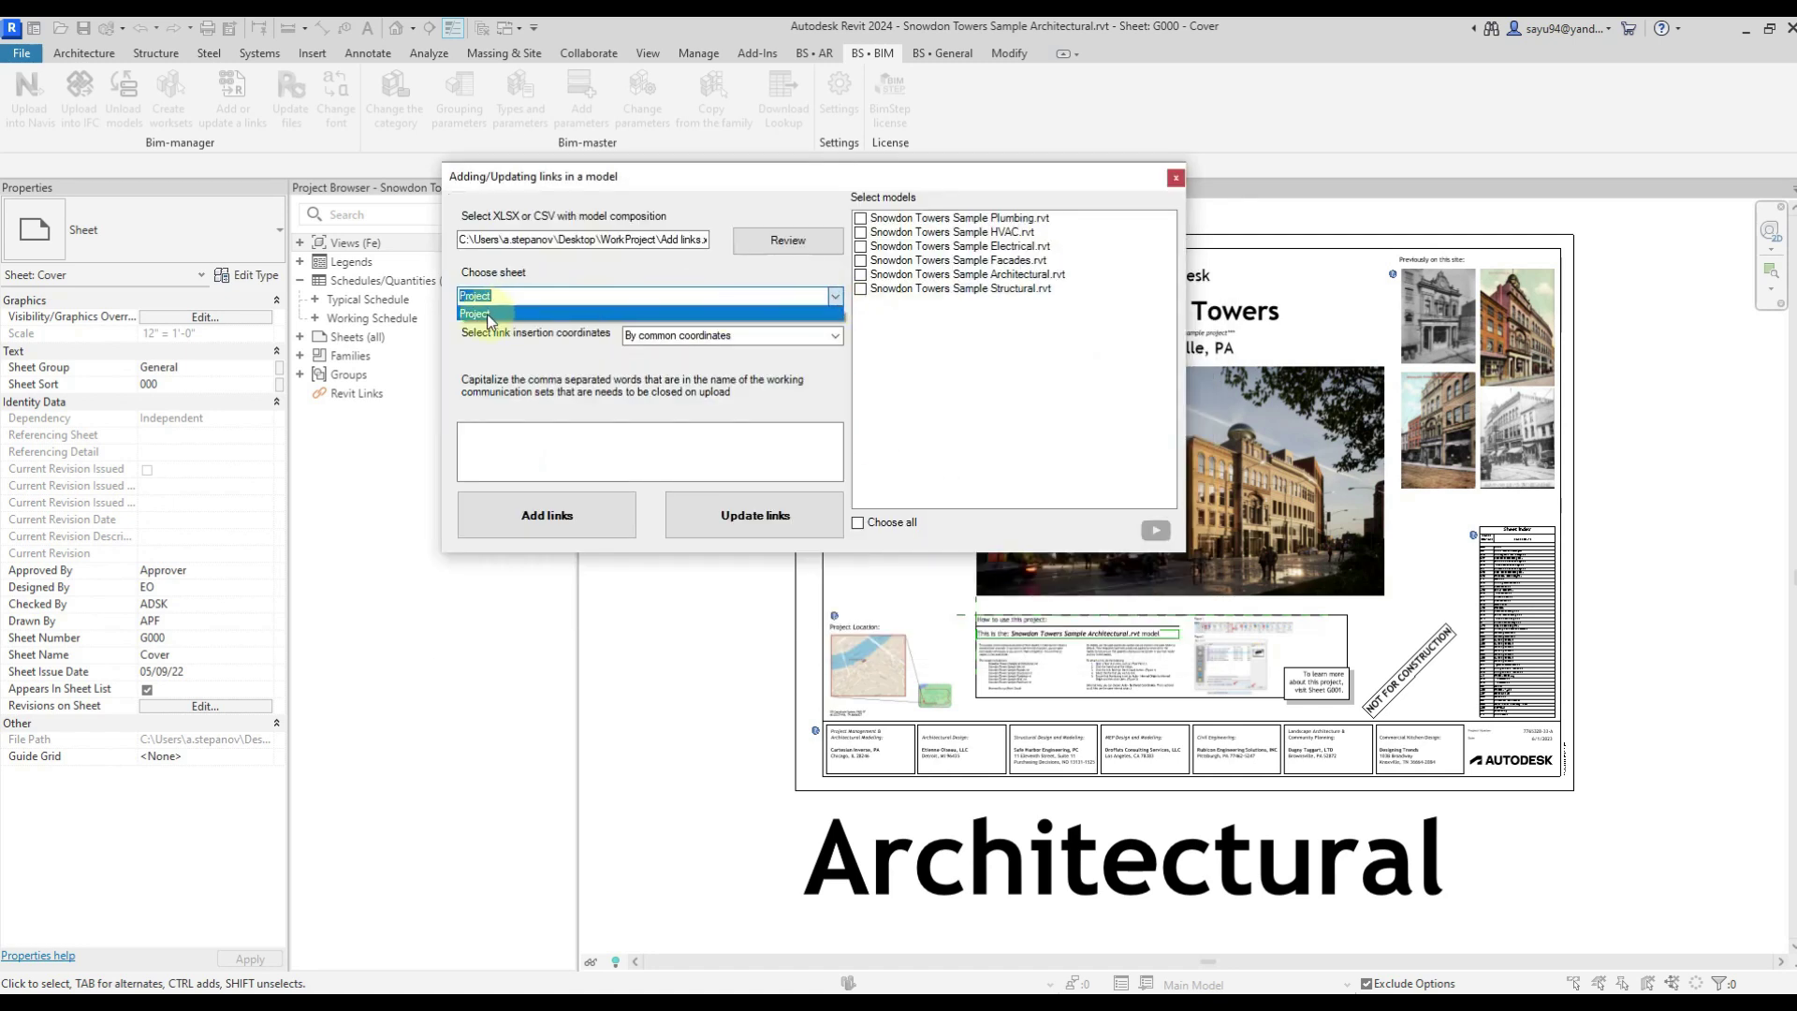
{"action": "left_click", "coordinate": [671, 313]}
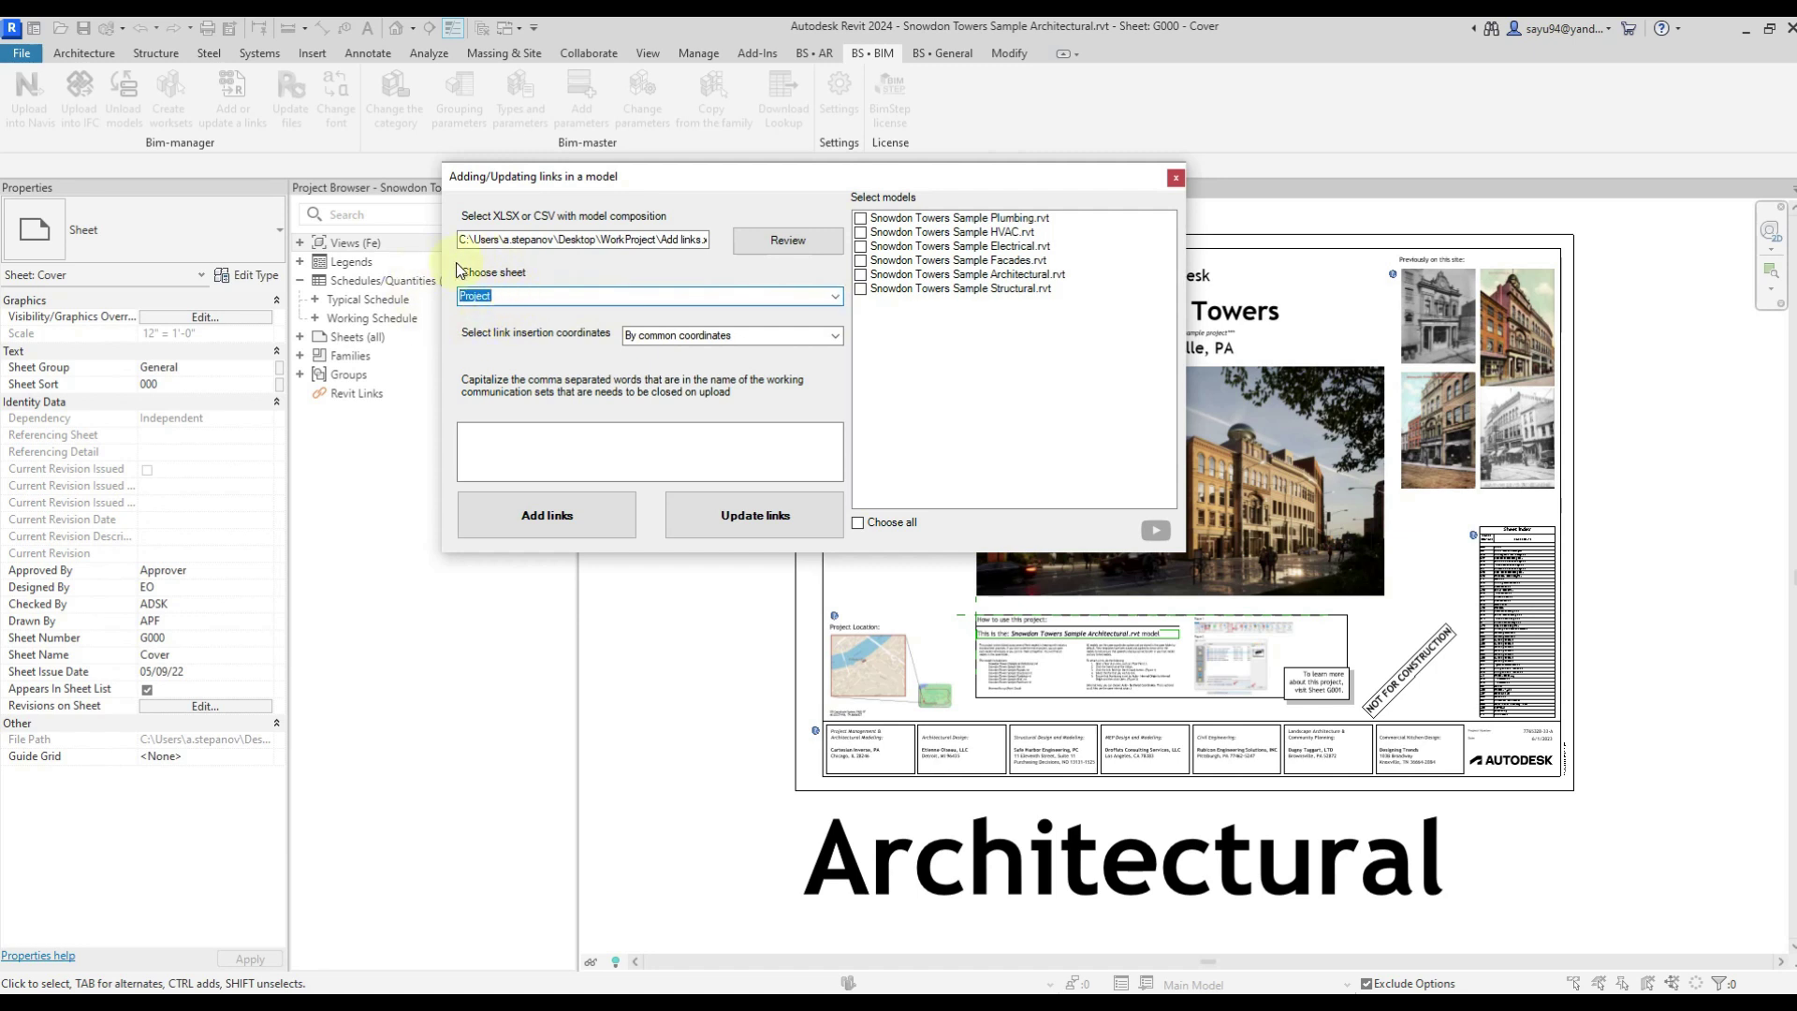
{"action": "left_click", "coordinate": [836, 339]}
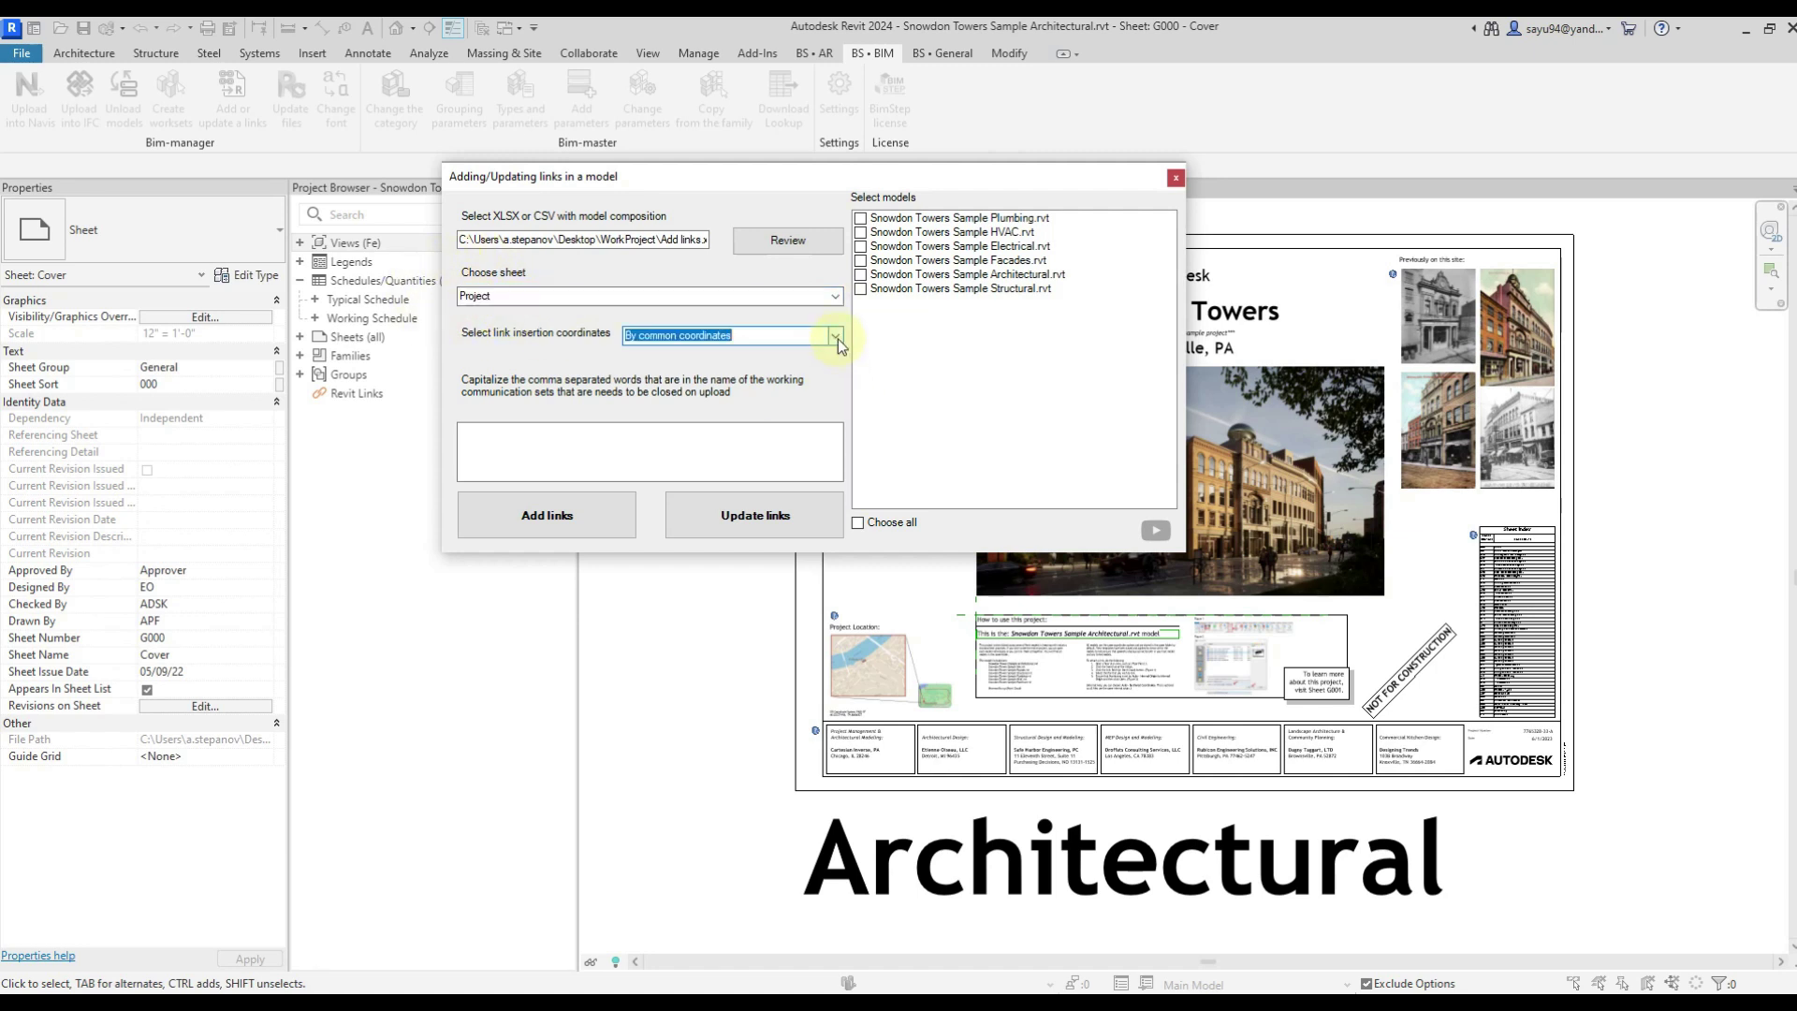
{"action": "left_click", "coordinate": [838, 339]}
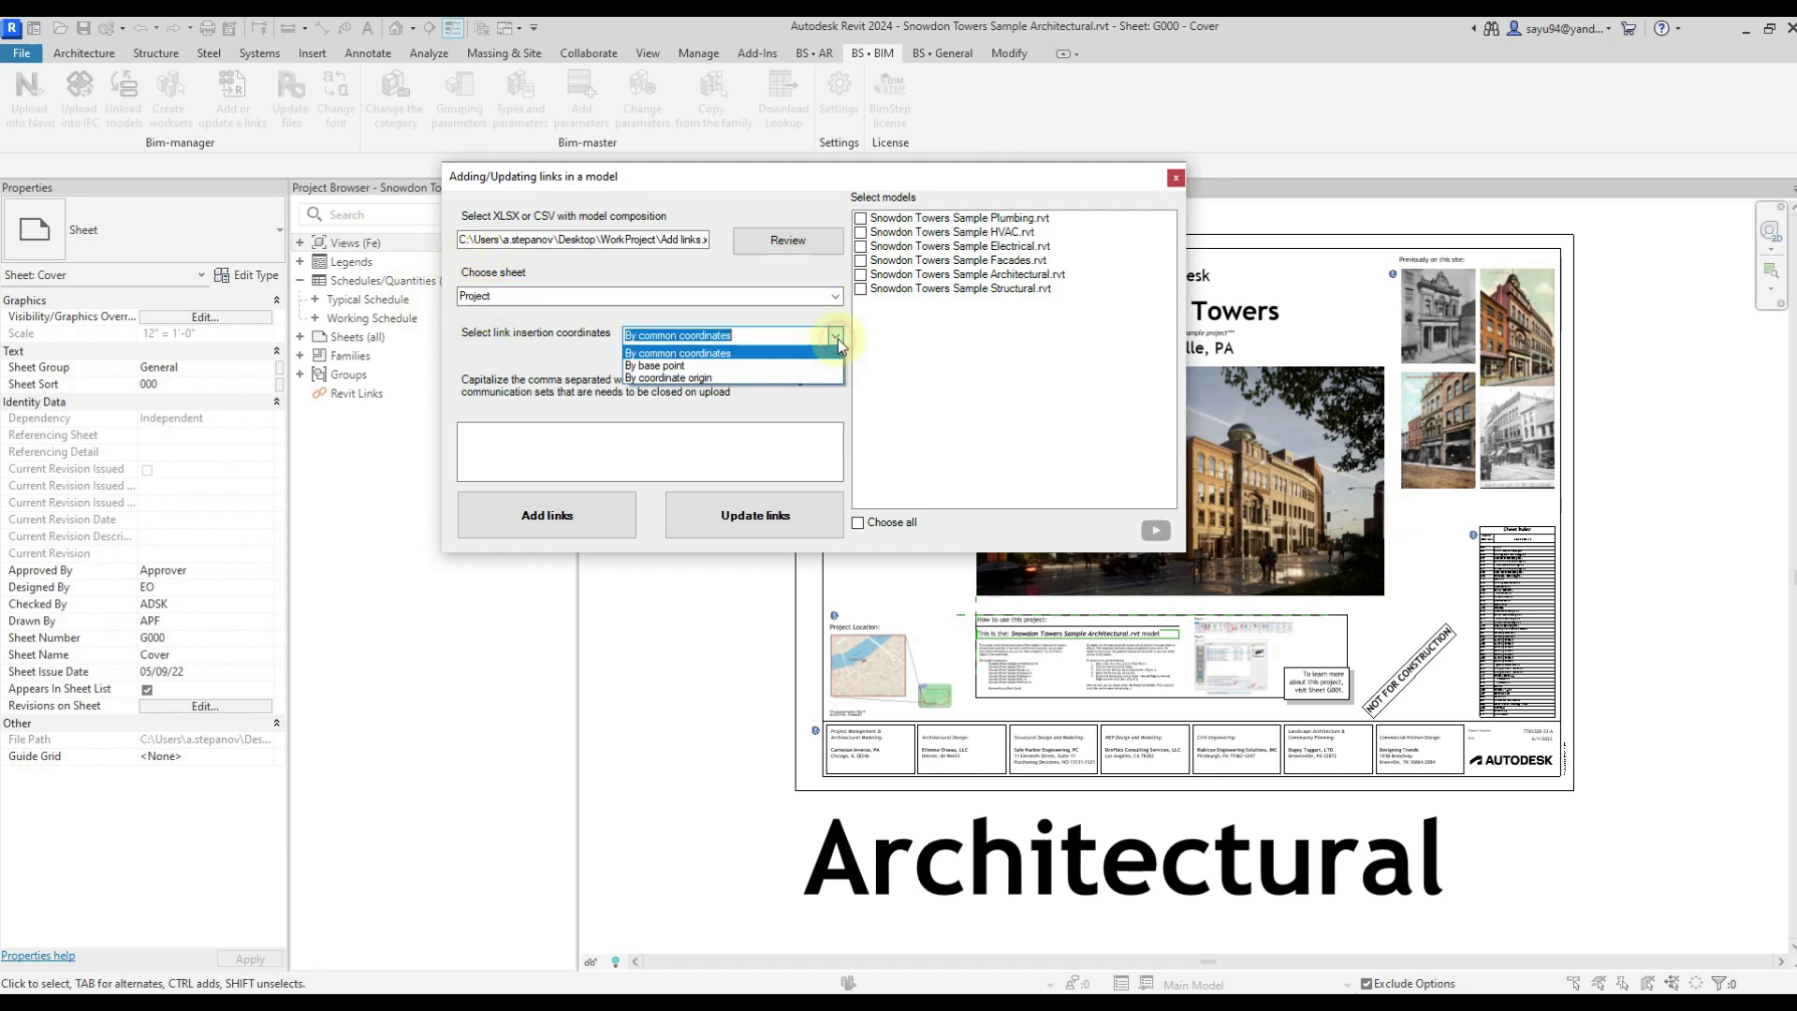
{"action": "left_click", "coordinate": [649, 366]}
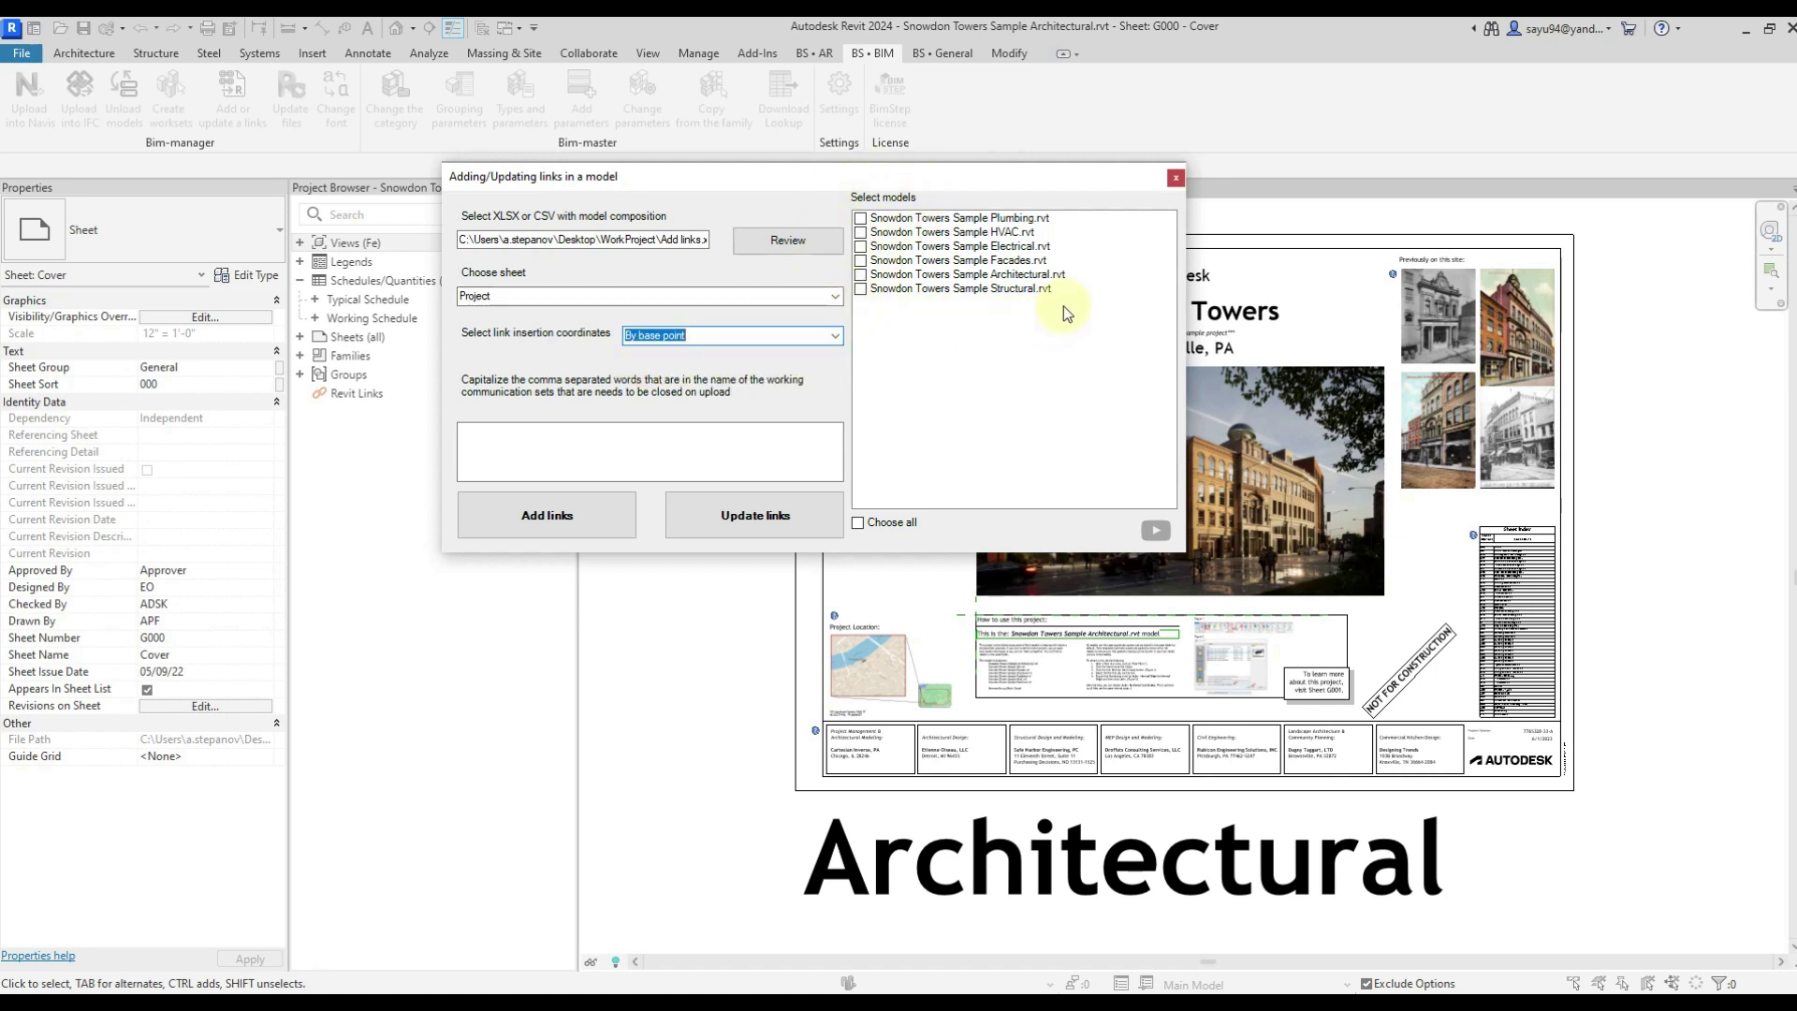
{"action": "left_click", "coordinate": [901, 523]}
- Enter U as the worksets to close, add the checked models as links, and expand Revit Links
{"action": "left_click", "coordinate": [706, 450]}
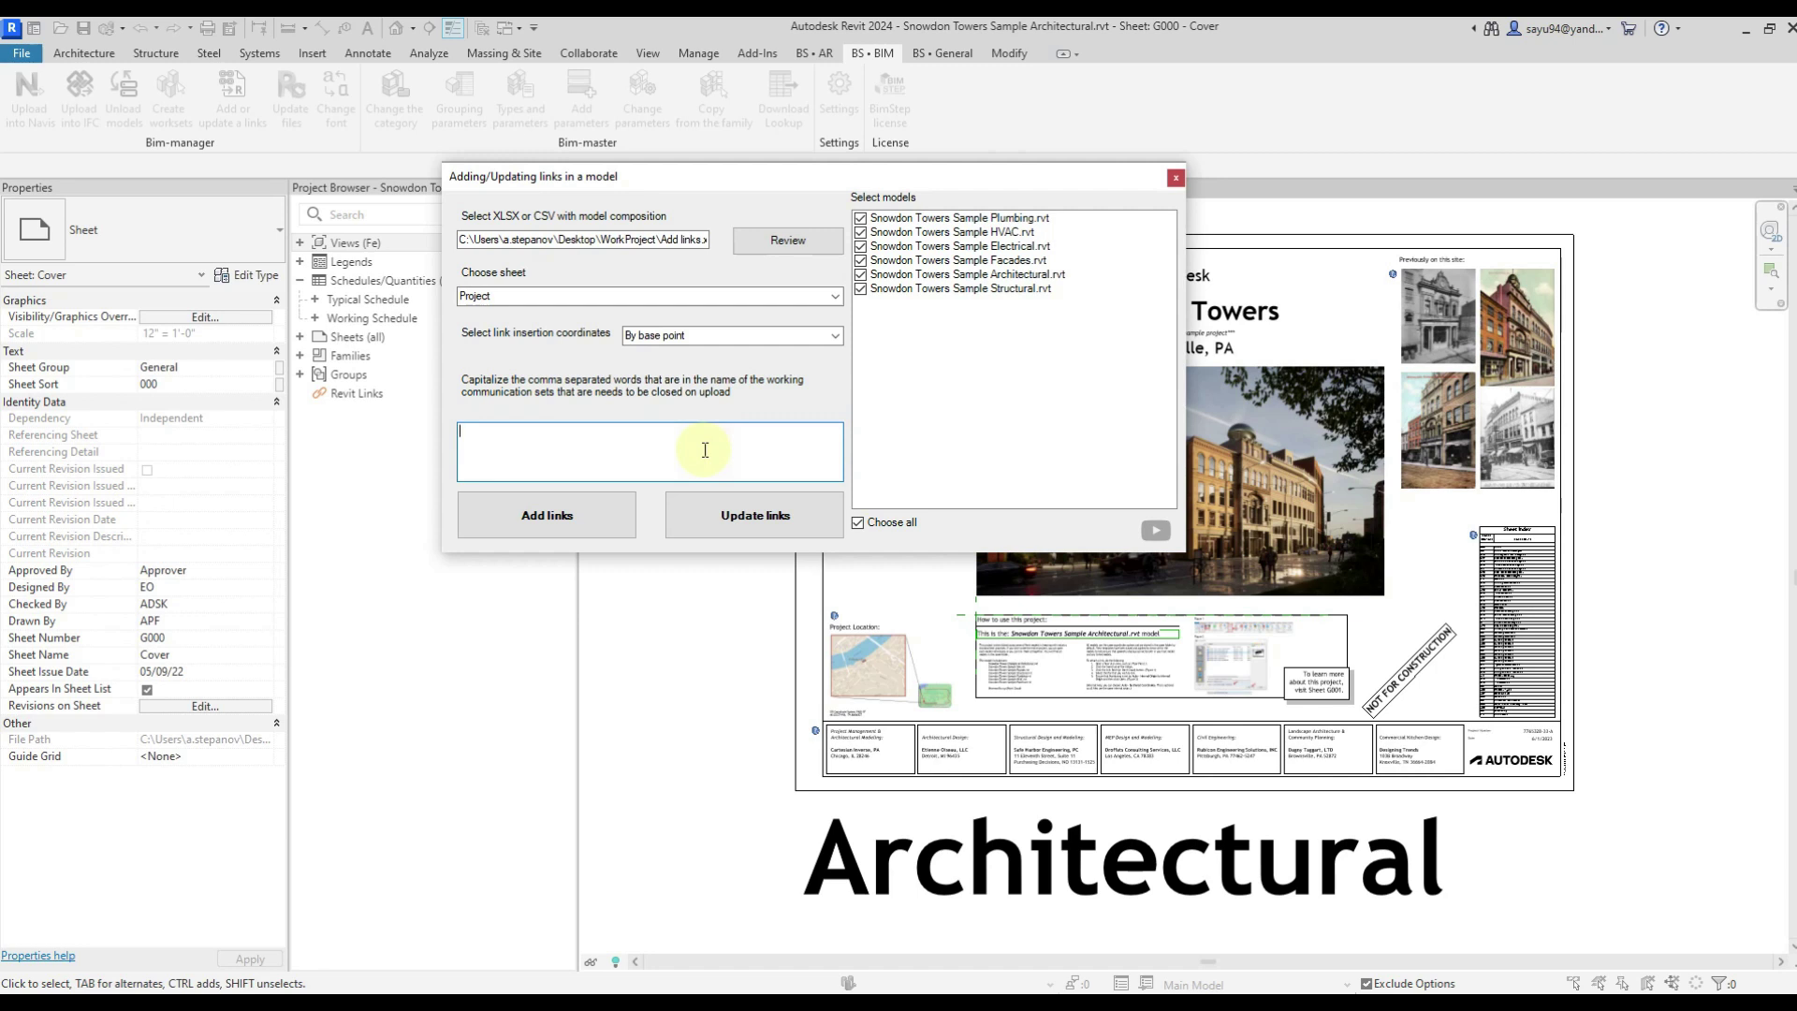
{"action": "type", "text": "U"}
{"action": "left_click", "coordinate": [593, 530]}
{"action": "left_click", "coordinate": [301, 394]}
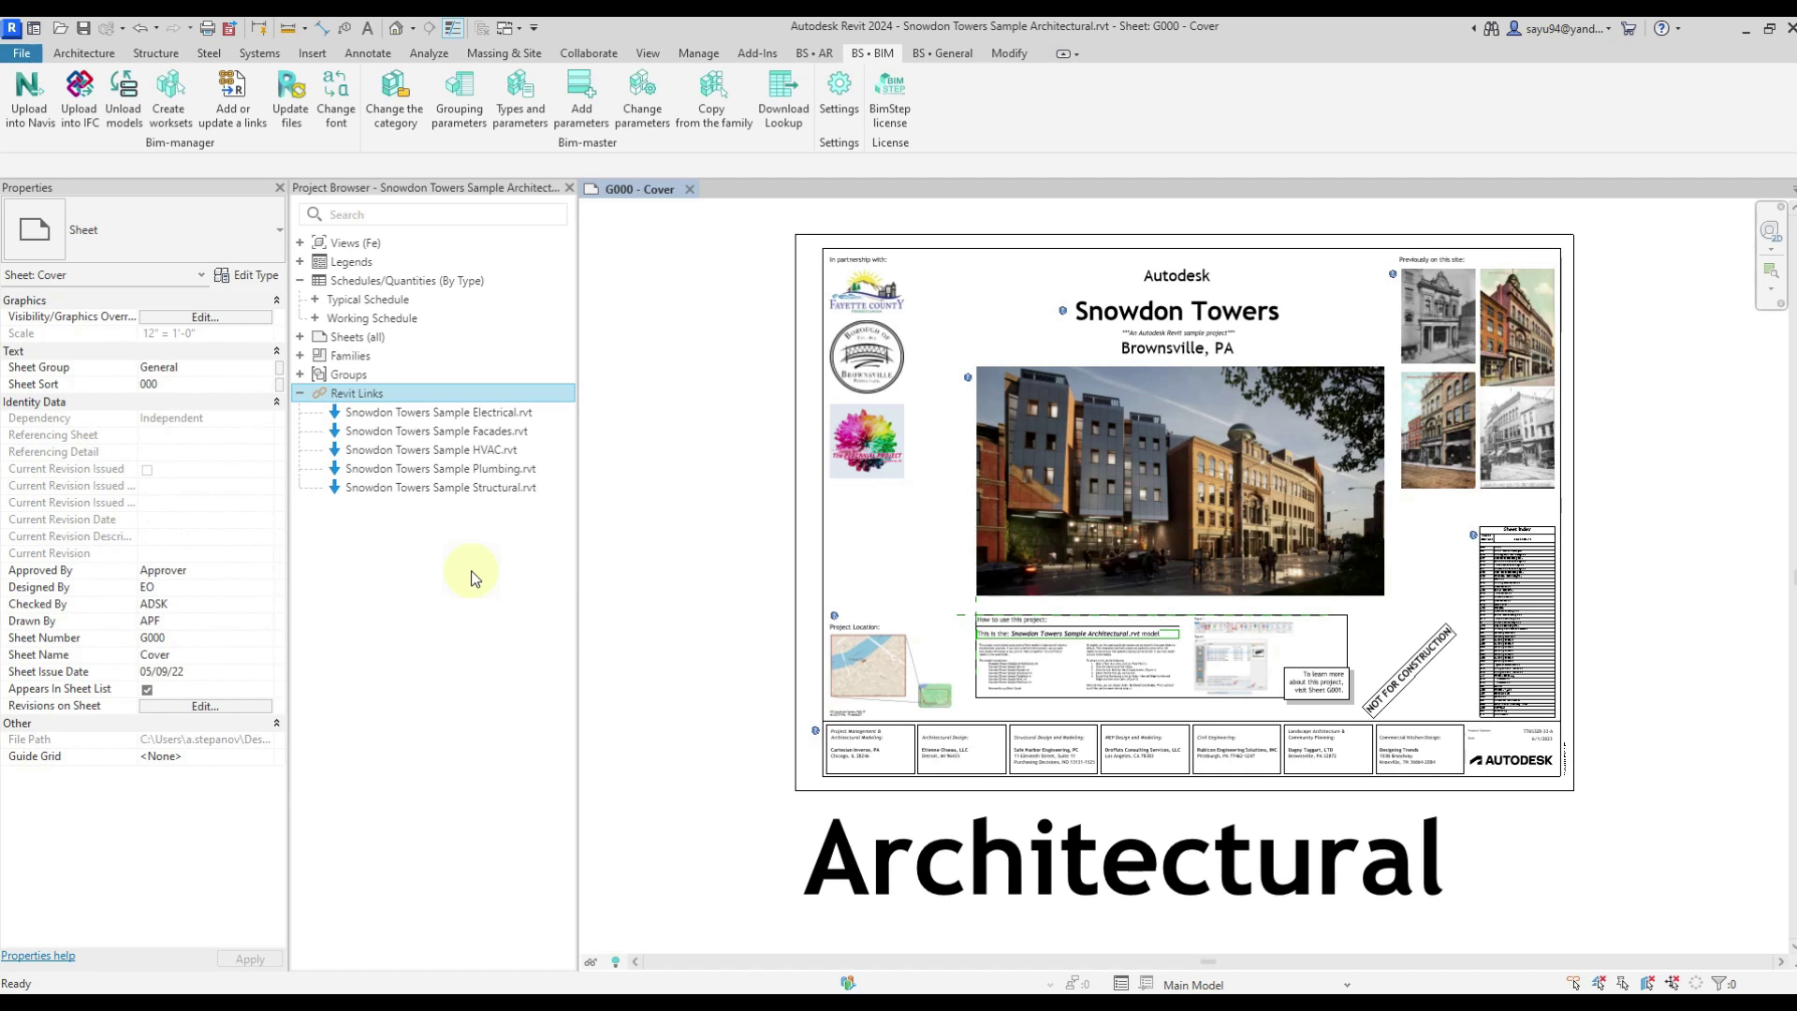
- Create a folder named New folder inside WorkProject
{"action": "left_click", "coordinate": [178, 983]}
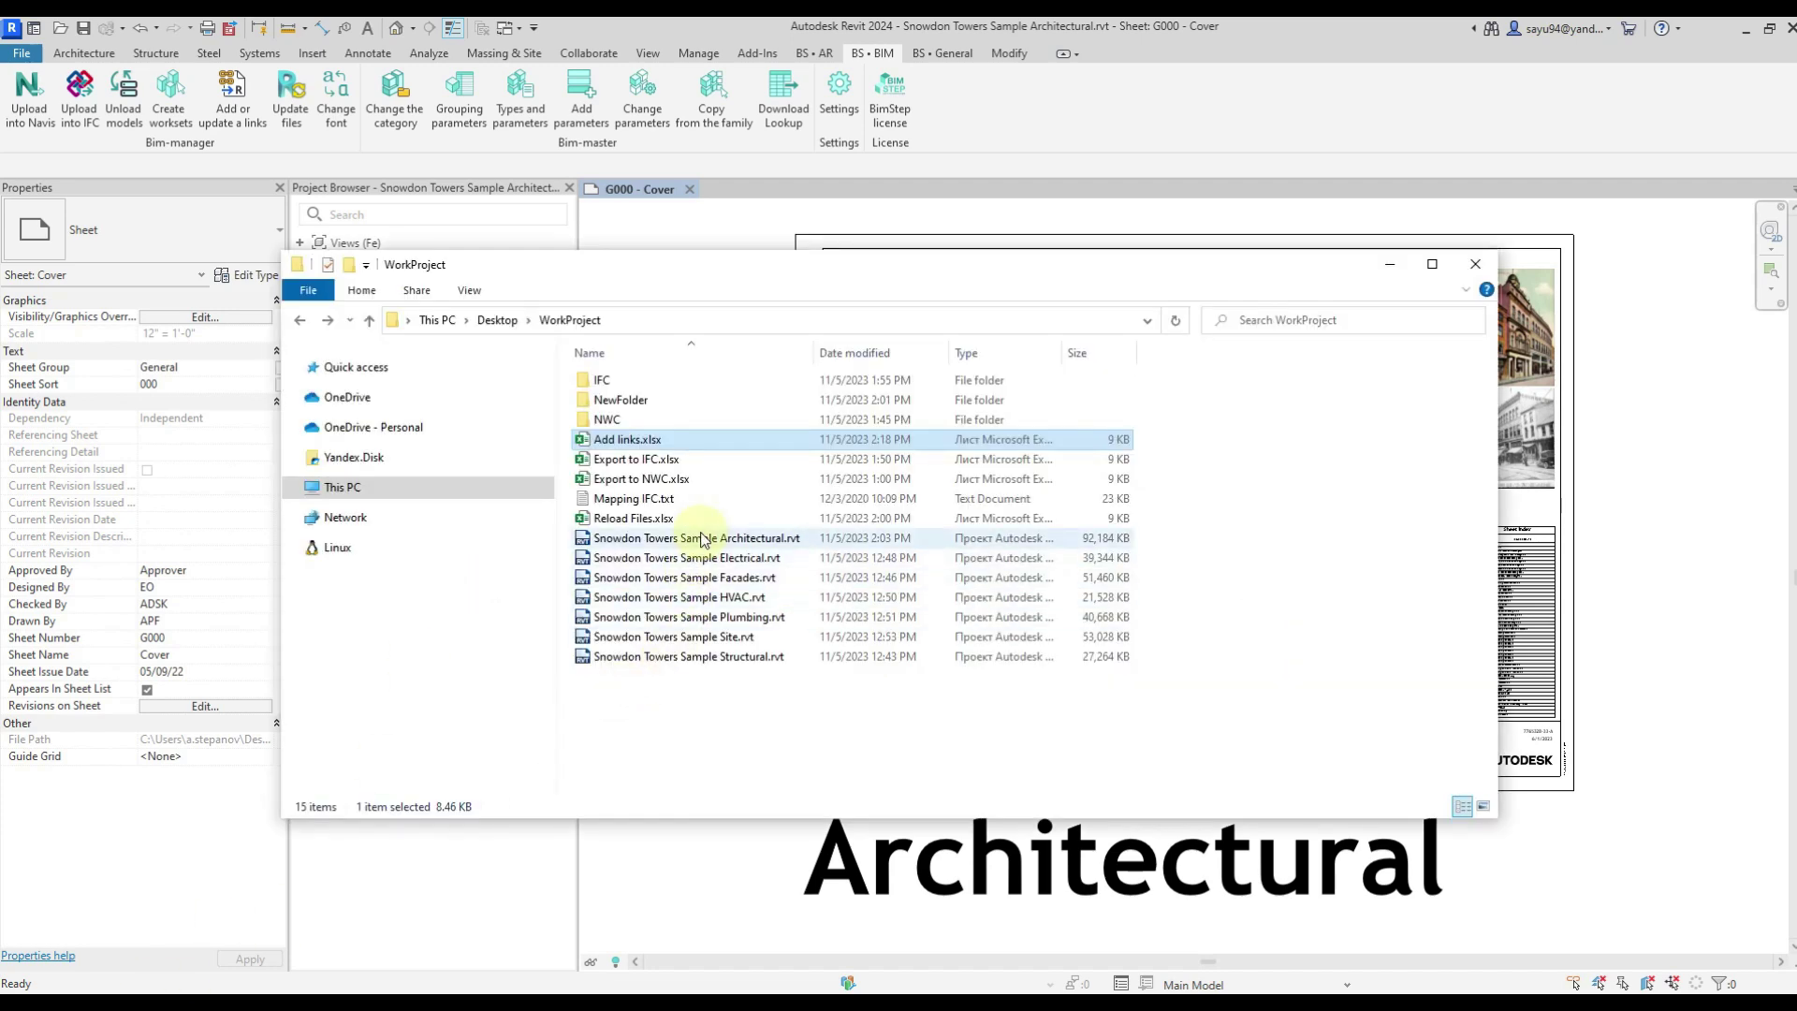
{"action": "left_click", "coordinate": [741, 543]}
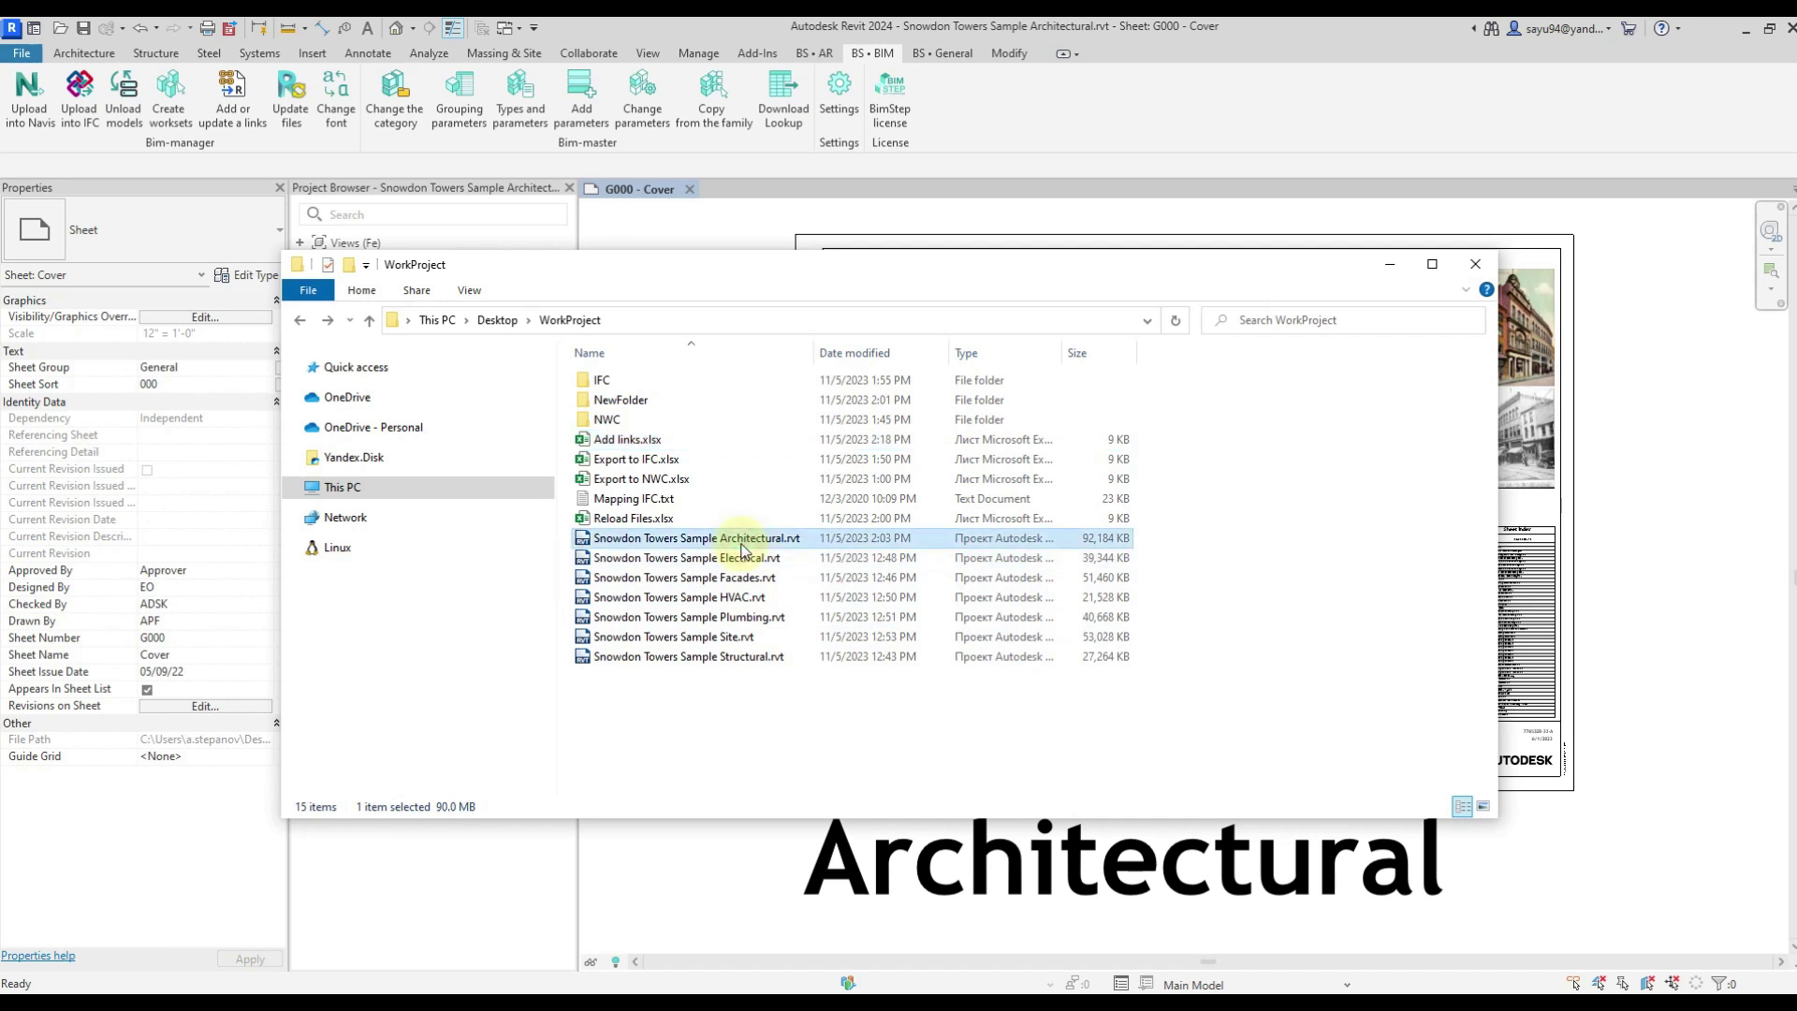
{"action": "left_click_drag", "start_coordinate": [742, 706], "coordinate": [695, 562]}
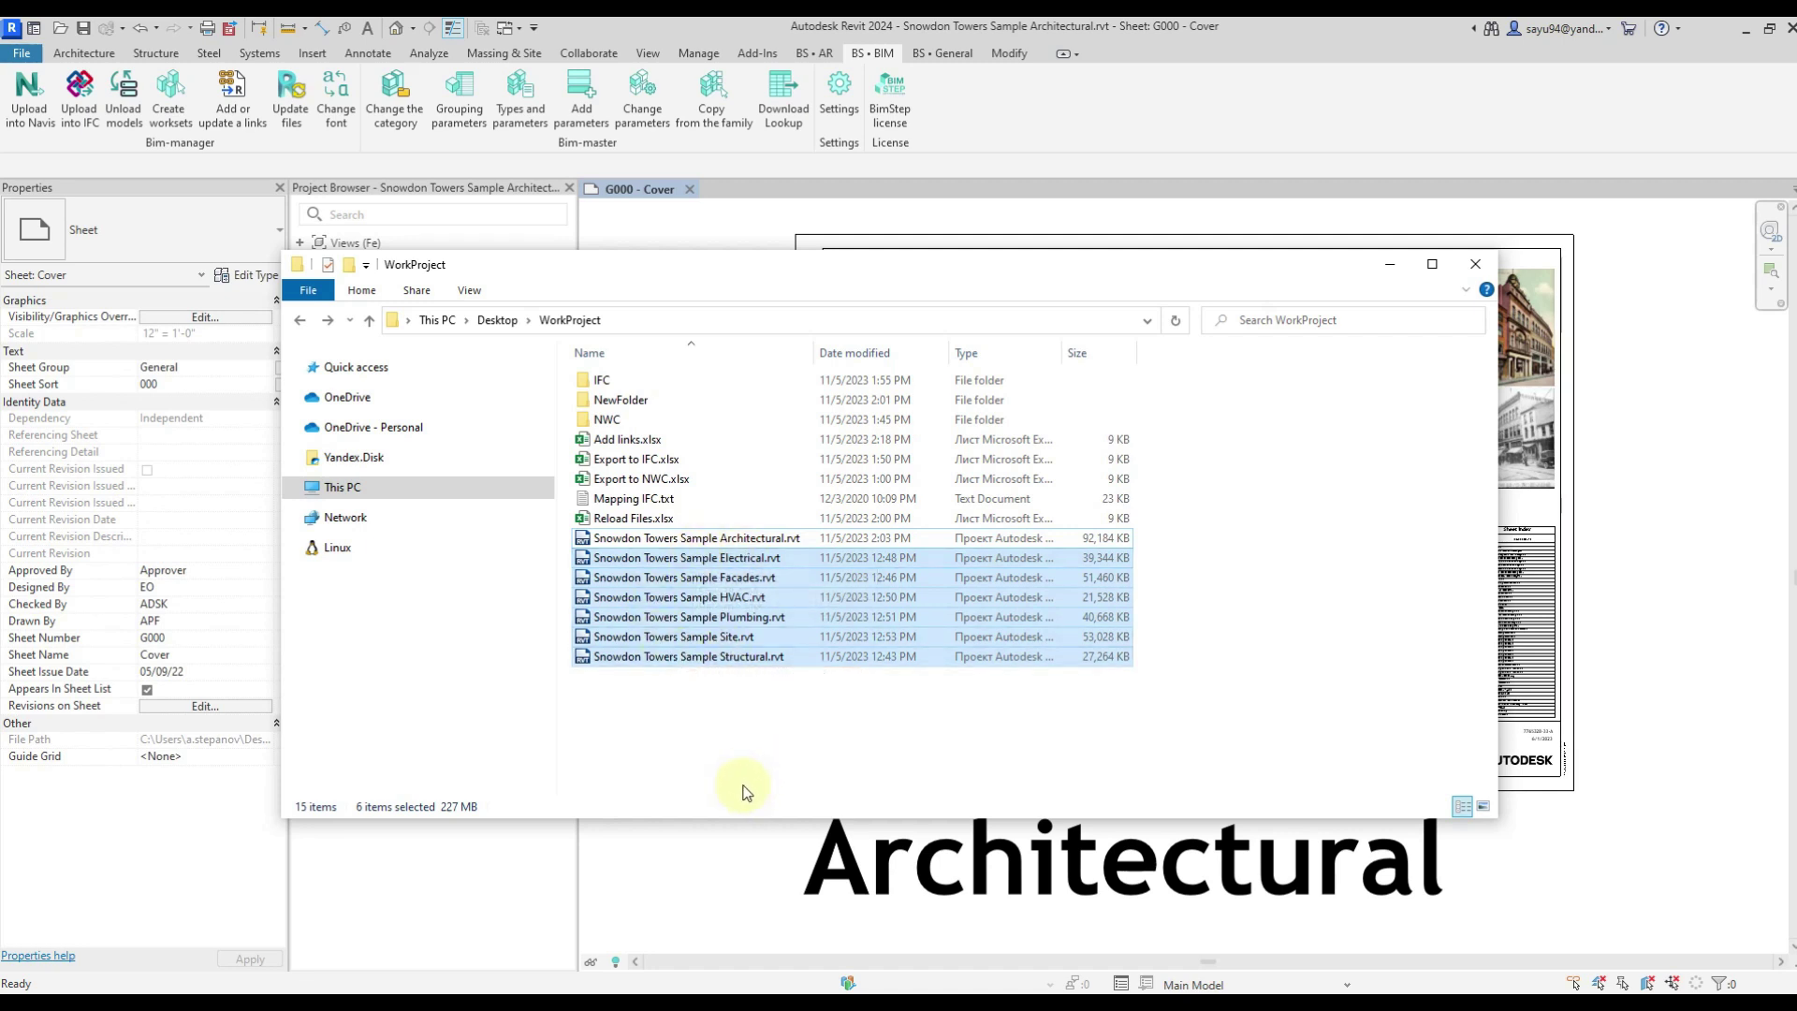
{"action": "right_click", "coordinate": [718, 704]}
{"action": "mouse_move", "coordinate": [922, 948]}
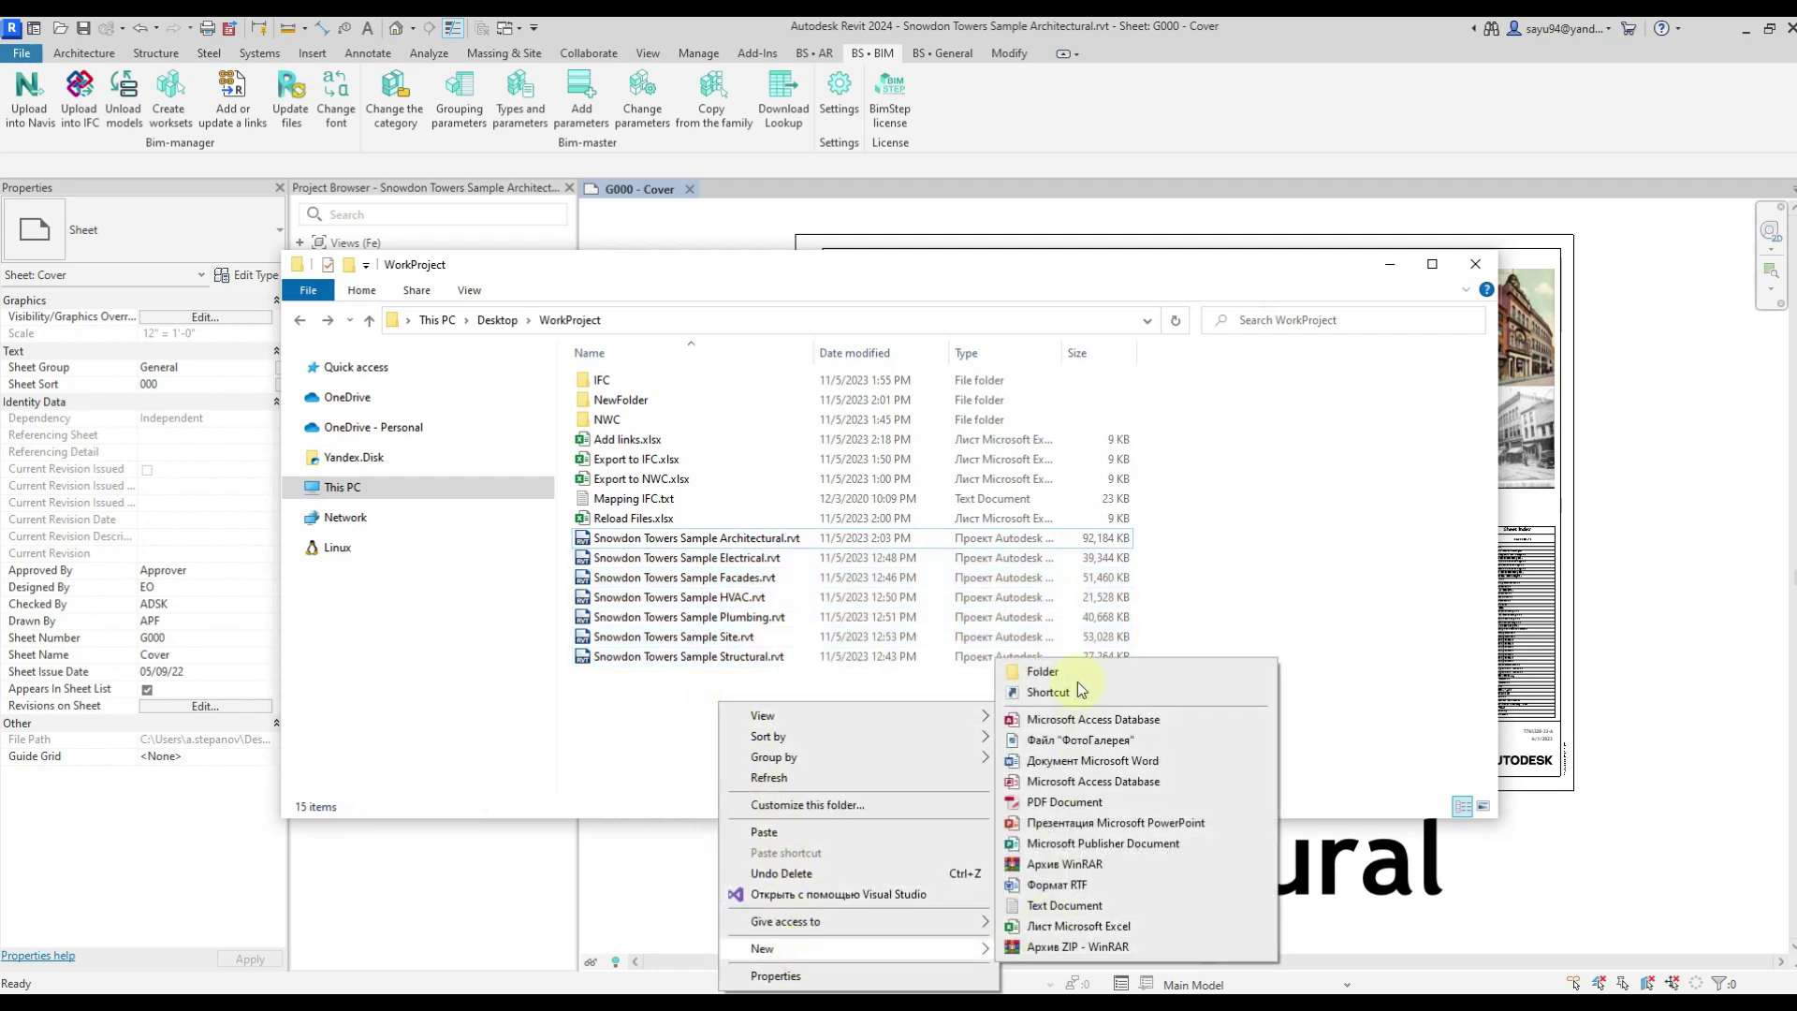
{"action": "left_click", "coordinate": [1077, 679]}
{"action": "left_click", "coordinate": [777, 735]}
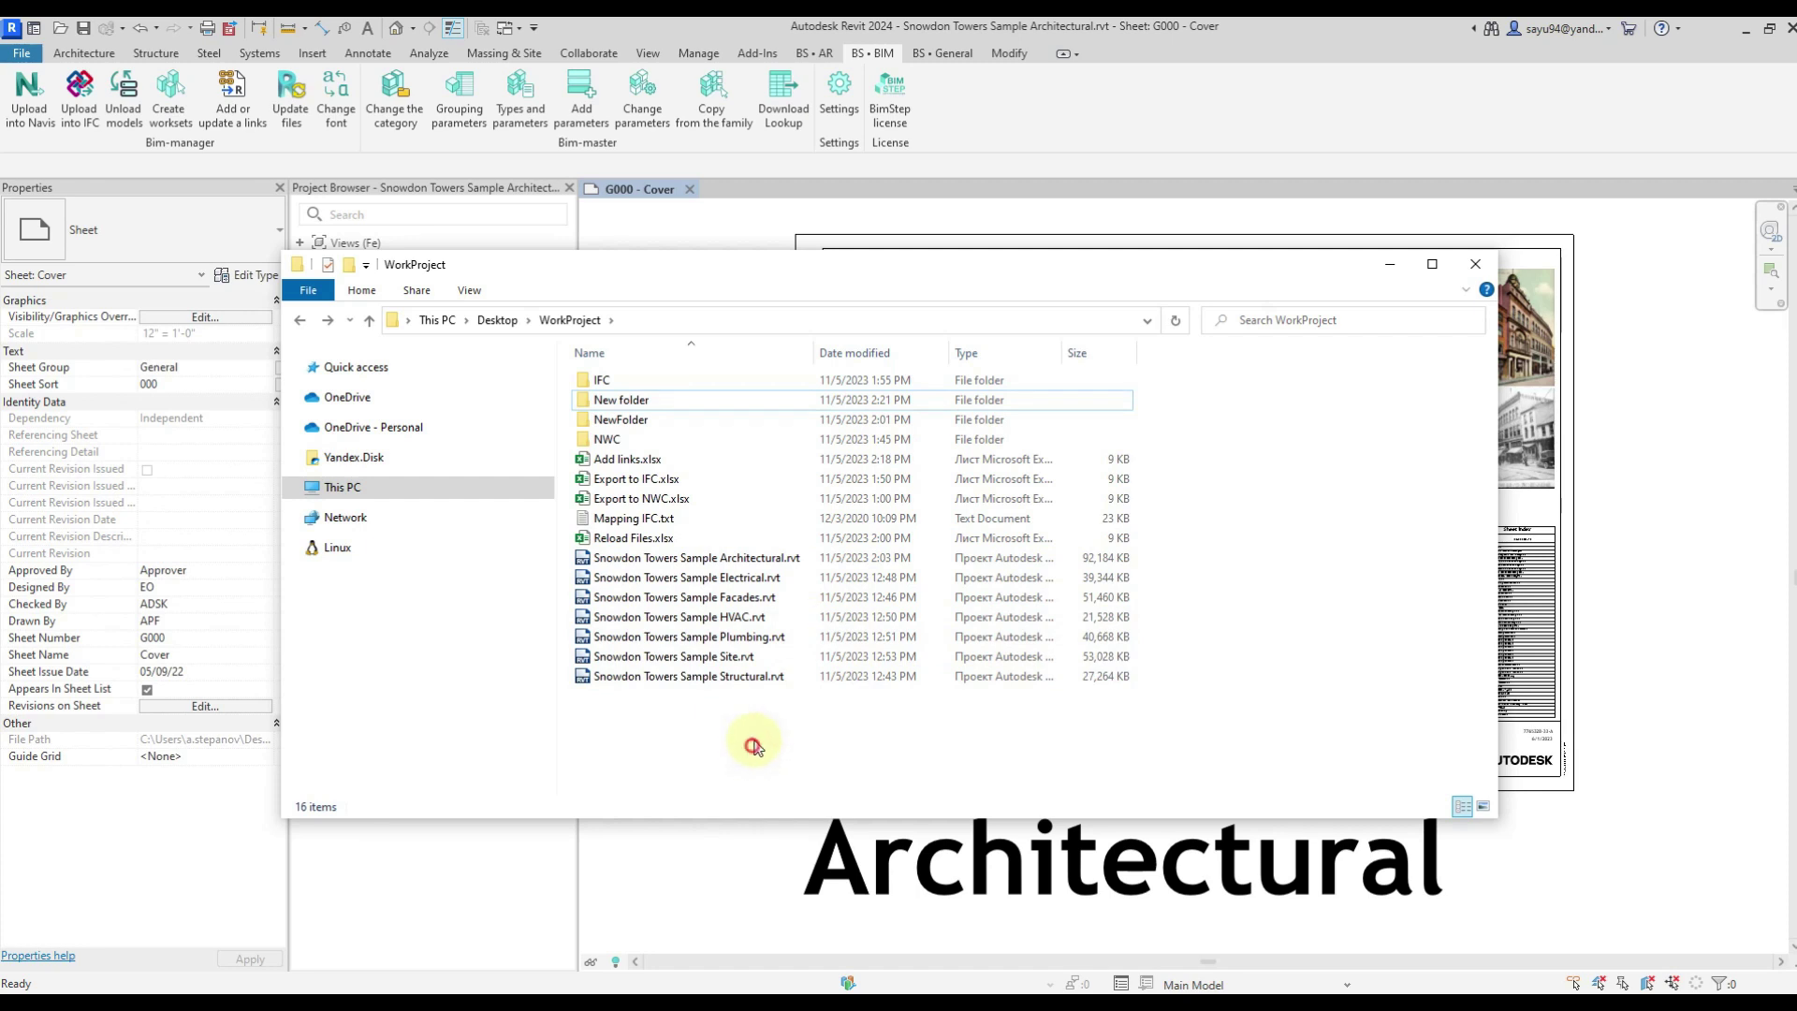
- Move the six consultant .rvt files into New folder and verify them there
{"action": "left_click_drag", "start_coordinate": [753, 746], "coordinate": [674, 399]}
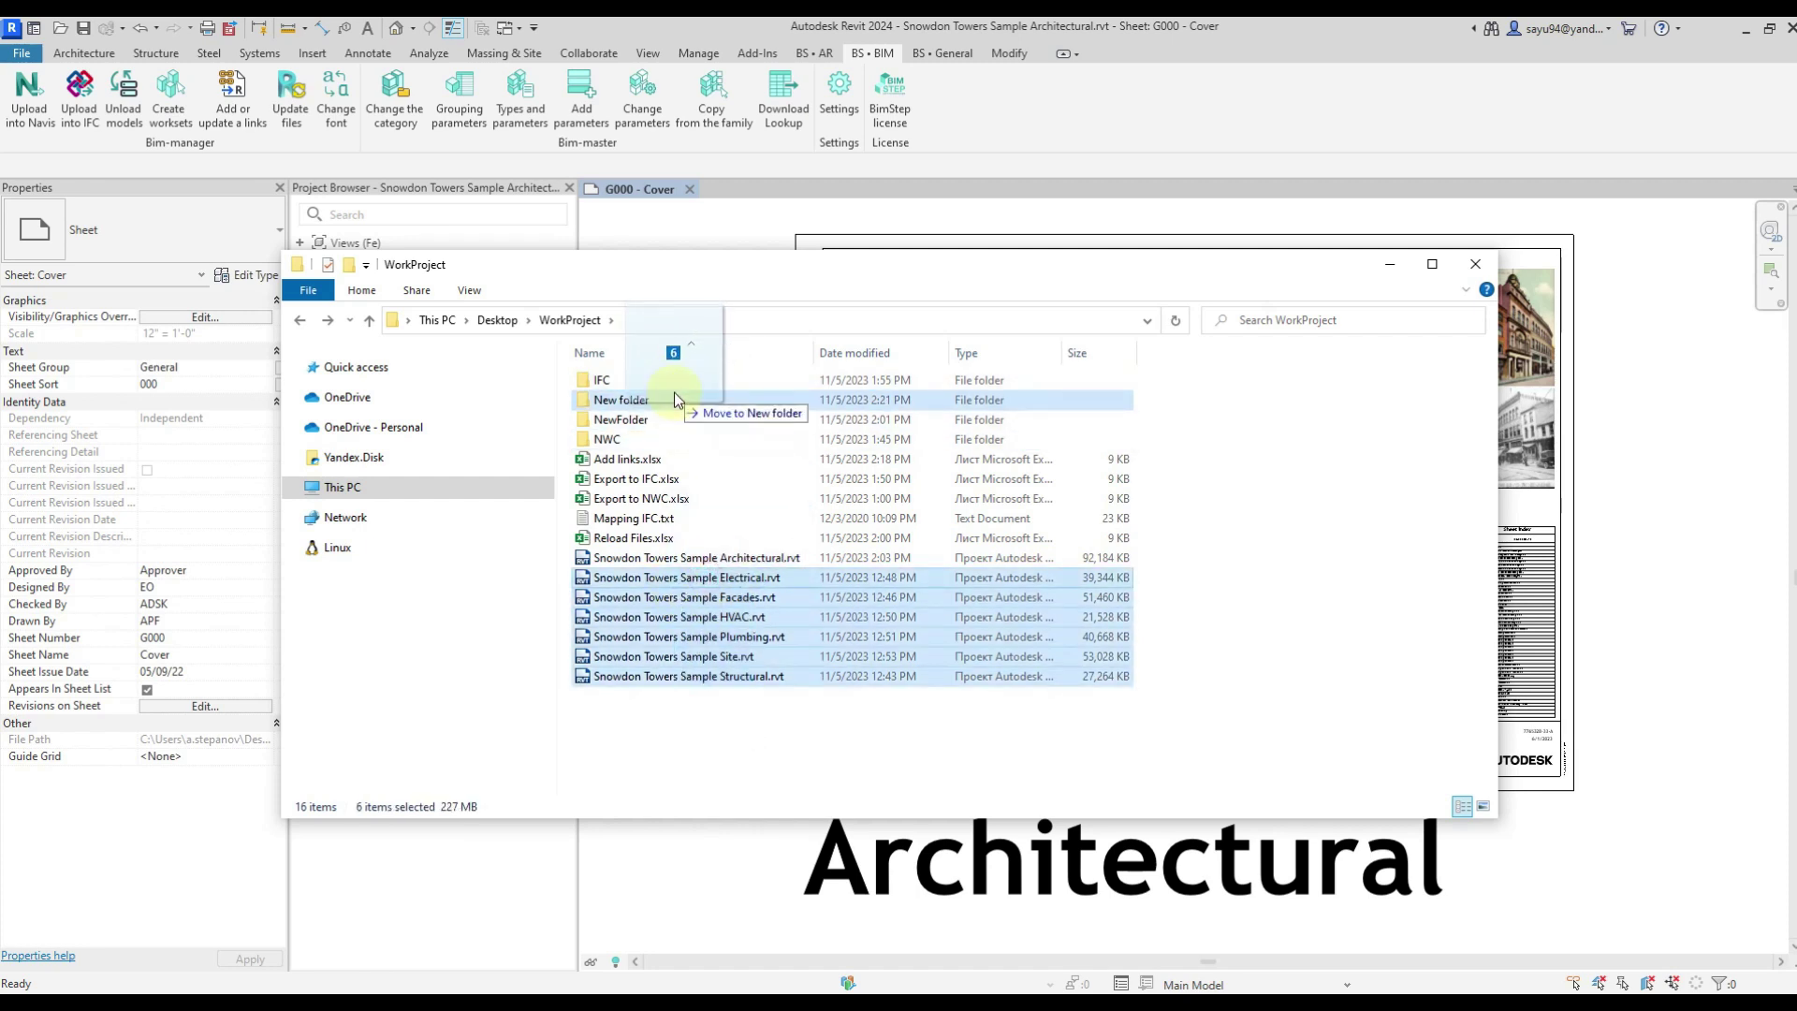
{"action": "left_click_drag", "start_coordinate": [674, 394], "coordinate": [674, 394]}
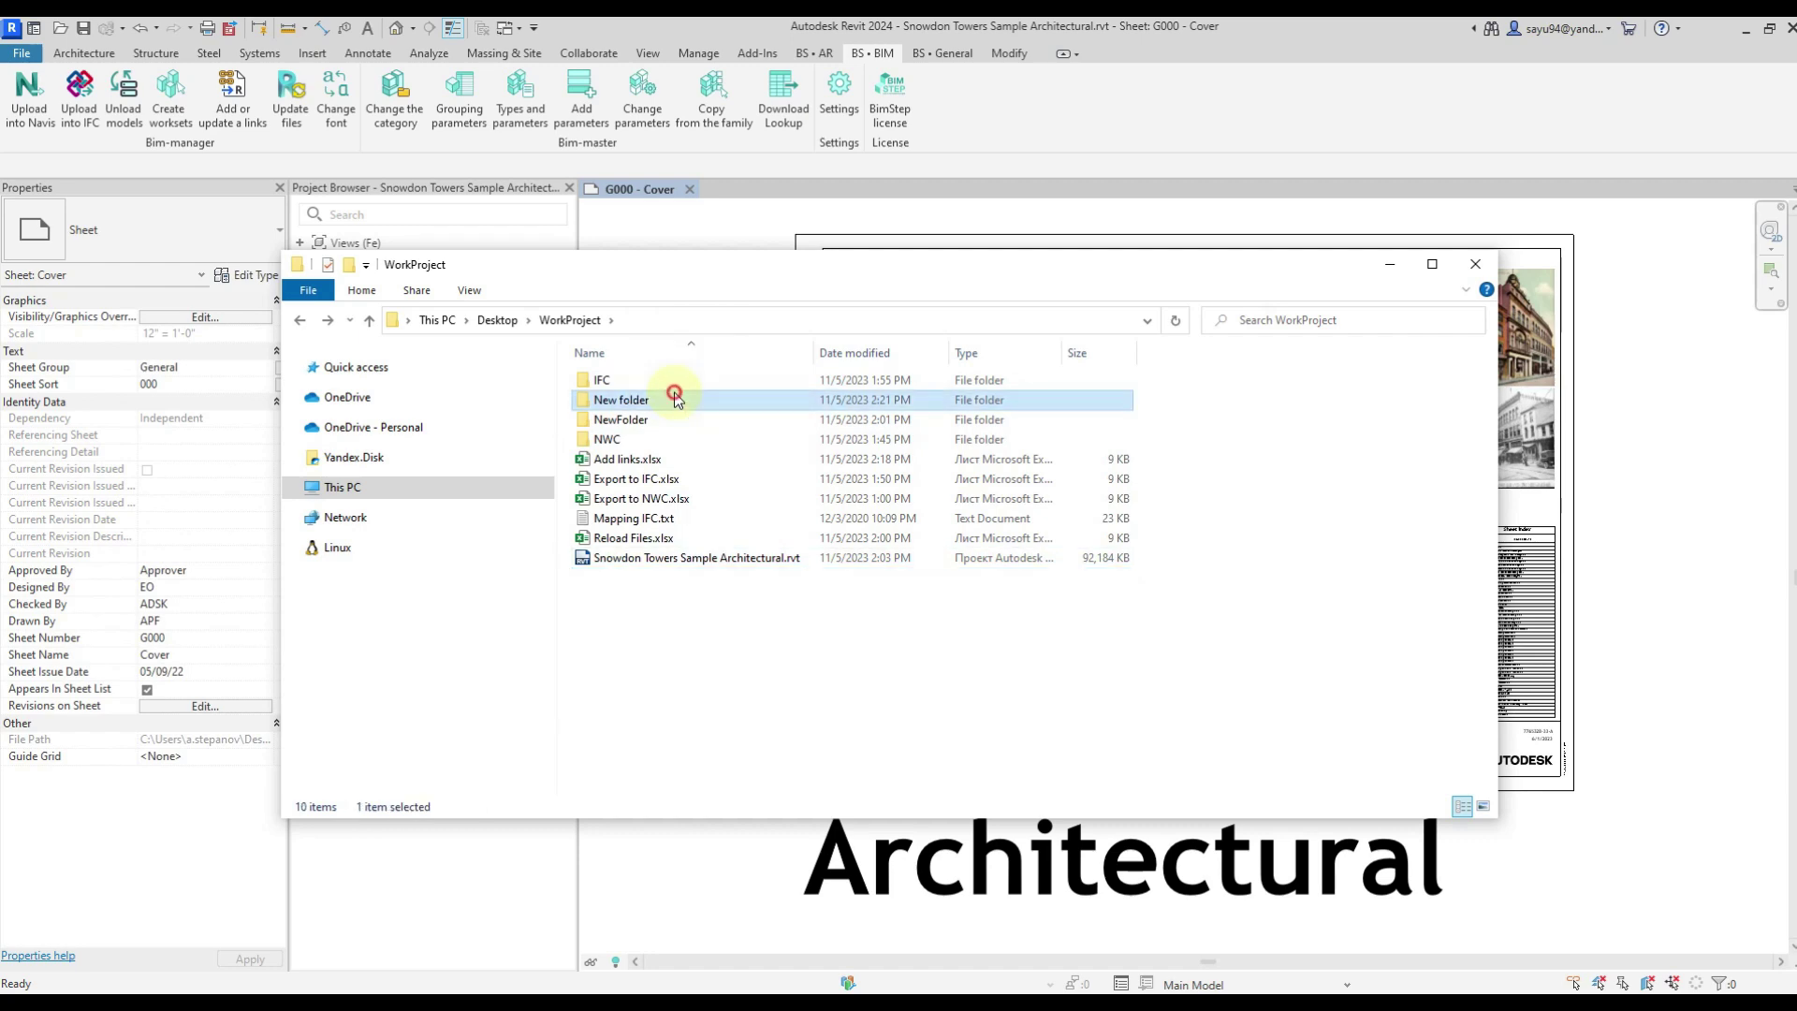
{"action": "double_click", "coordinate": [675, 399]}
{"action": "key", "text": "alt+Up"}
{"action": "left_click", "coordinate": [702, 240]}
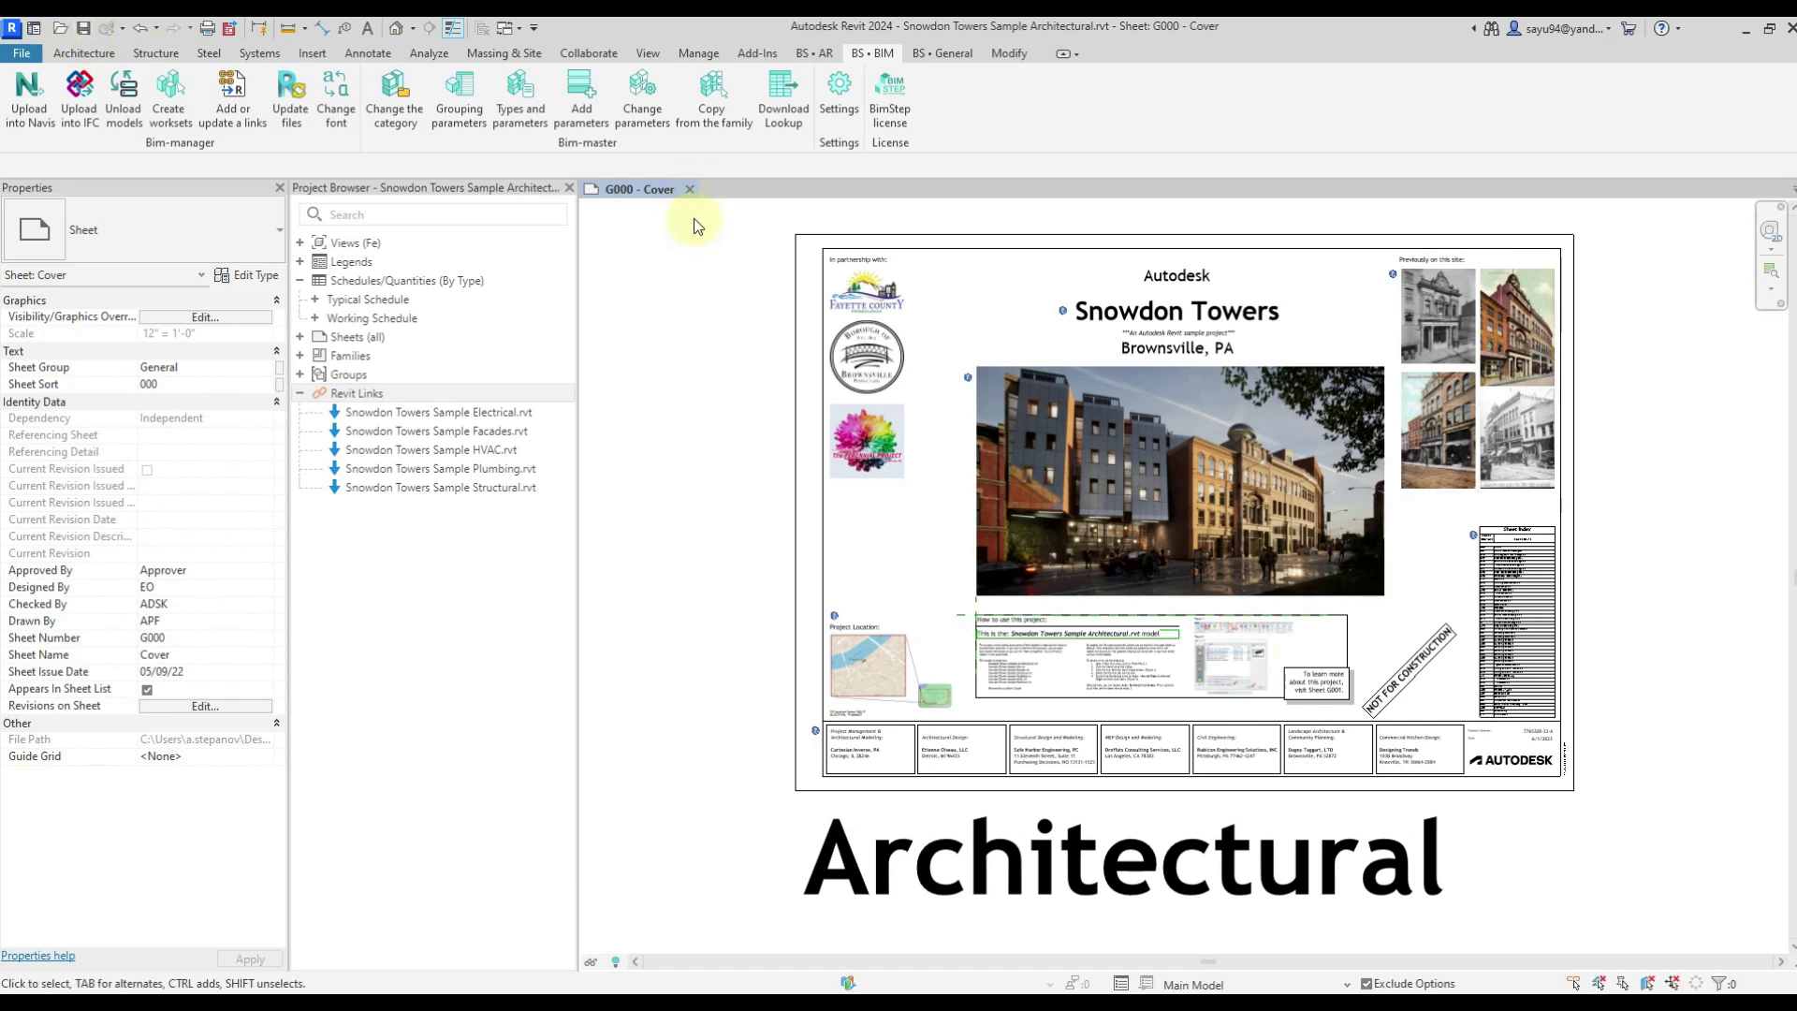
- Close the G000 - Cover tab and reopen Snowdon Towers Sample from the Home page
{"action": "left_click", "coordinate": [691, 190]}
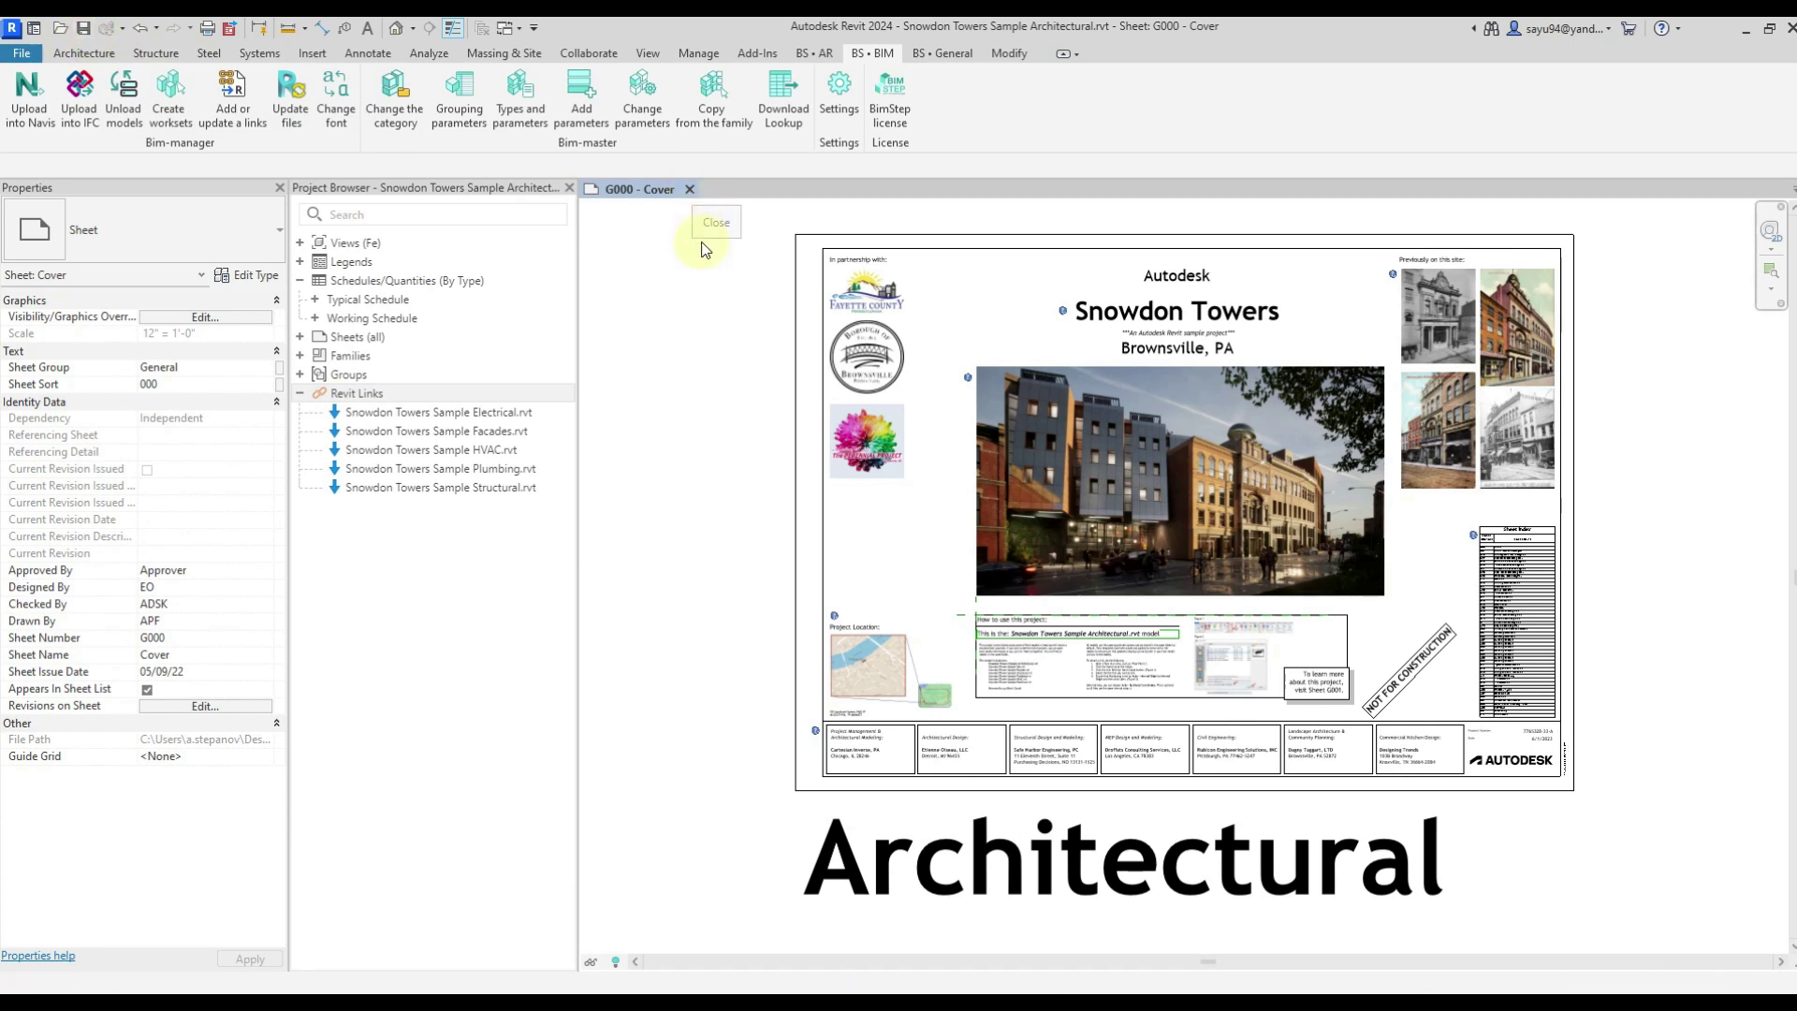
{"action": "left_click", "coordinate": [449, 370]}
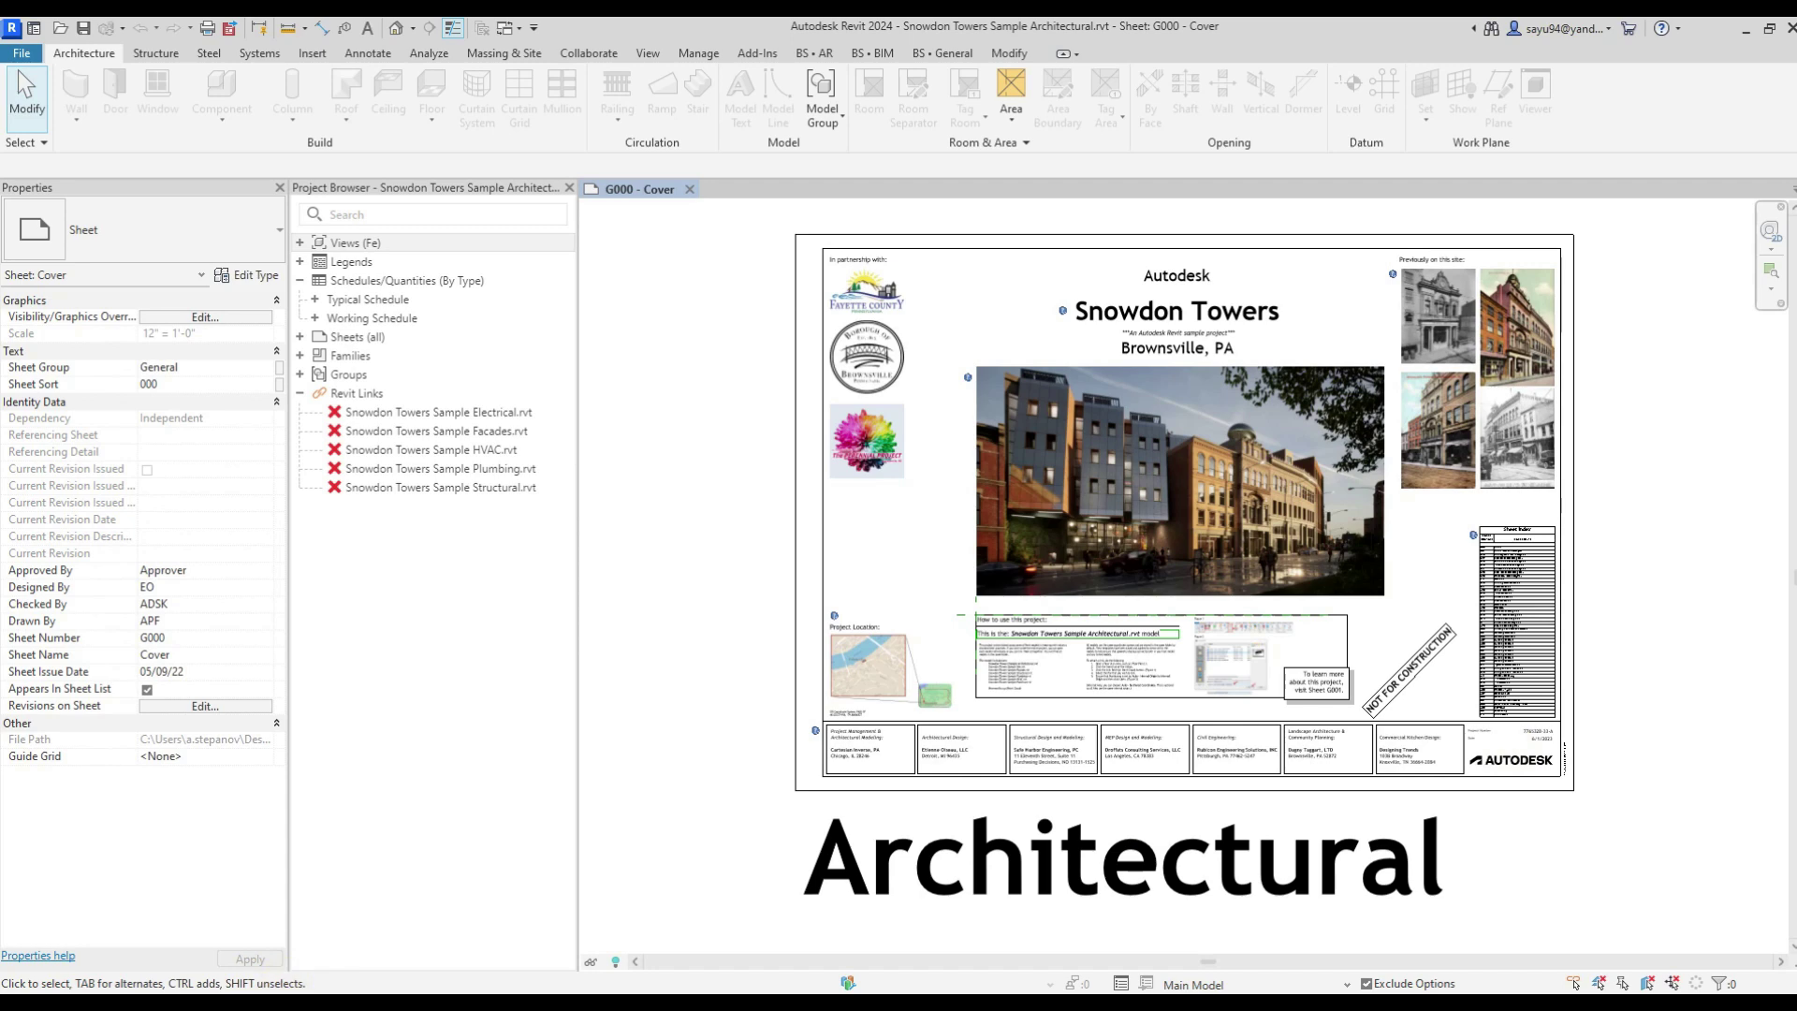
- Open Add links.xlsx and copy New folder's path from Explorer's address bar
{"action": "left_click", "coordinate": [637, 461]}
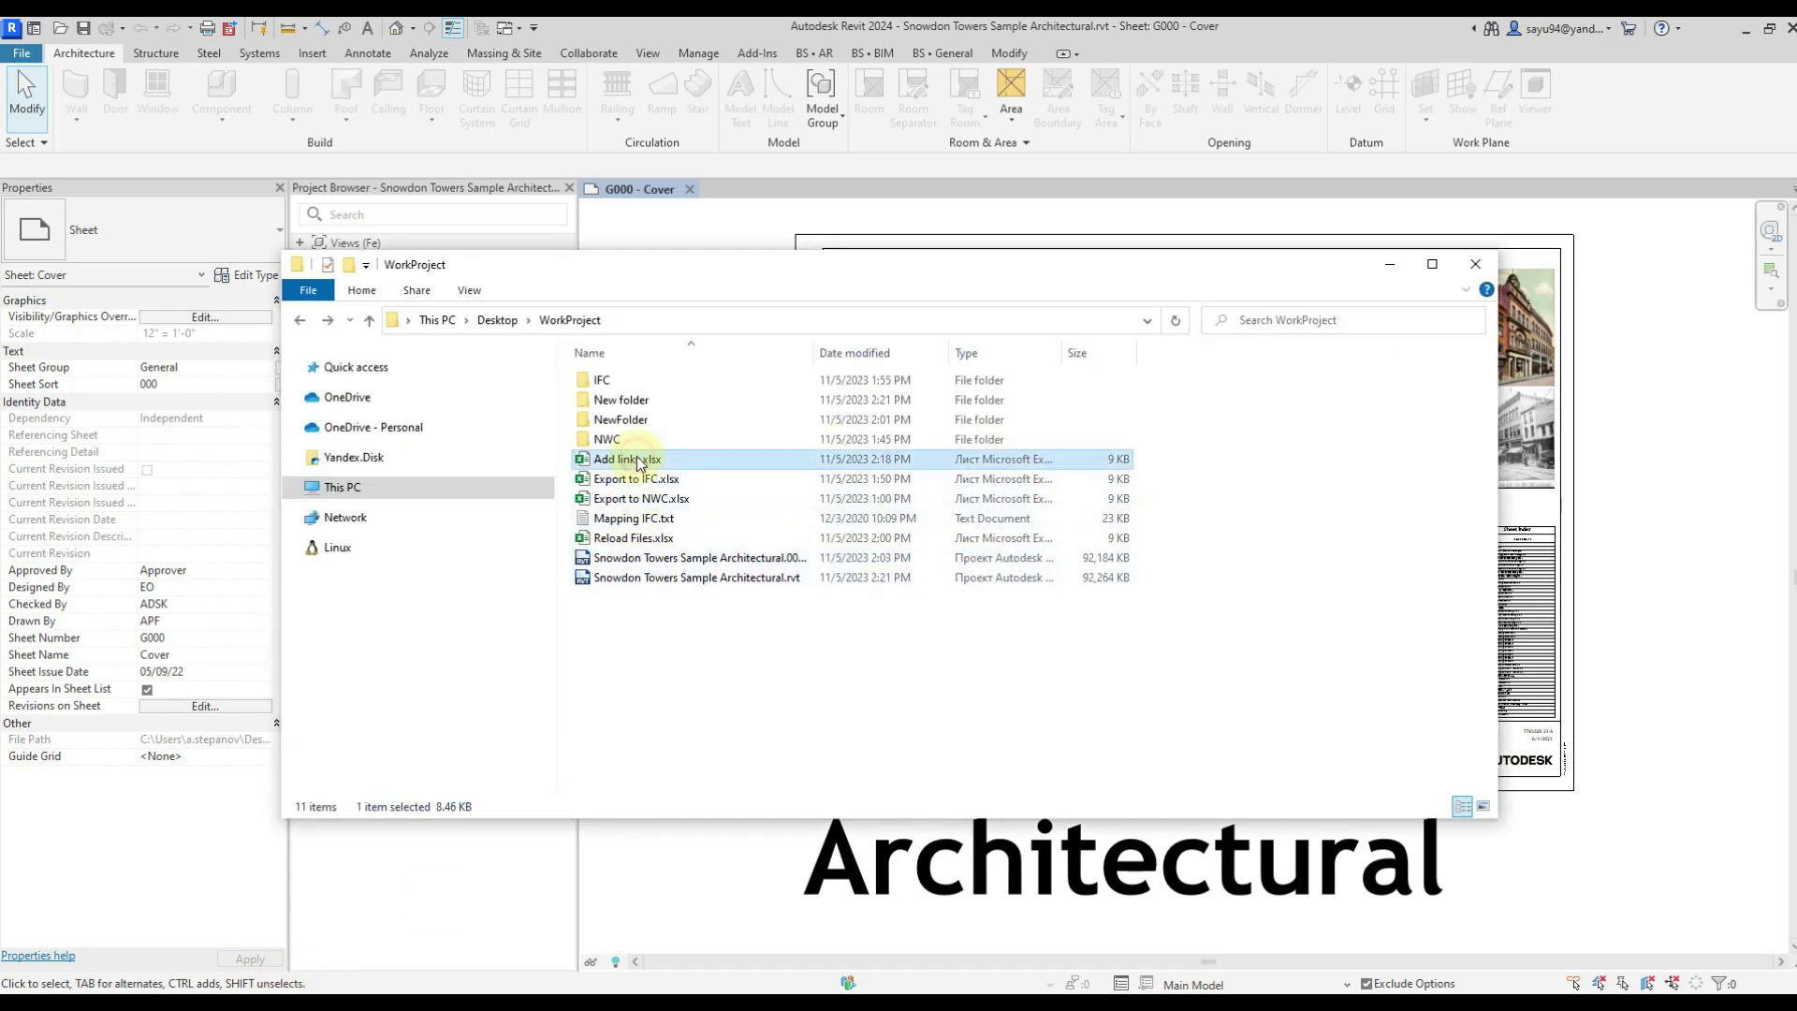
{"action": "double_click", "coordinate": [641, 462]}
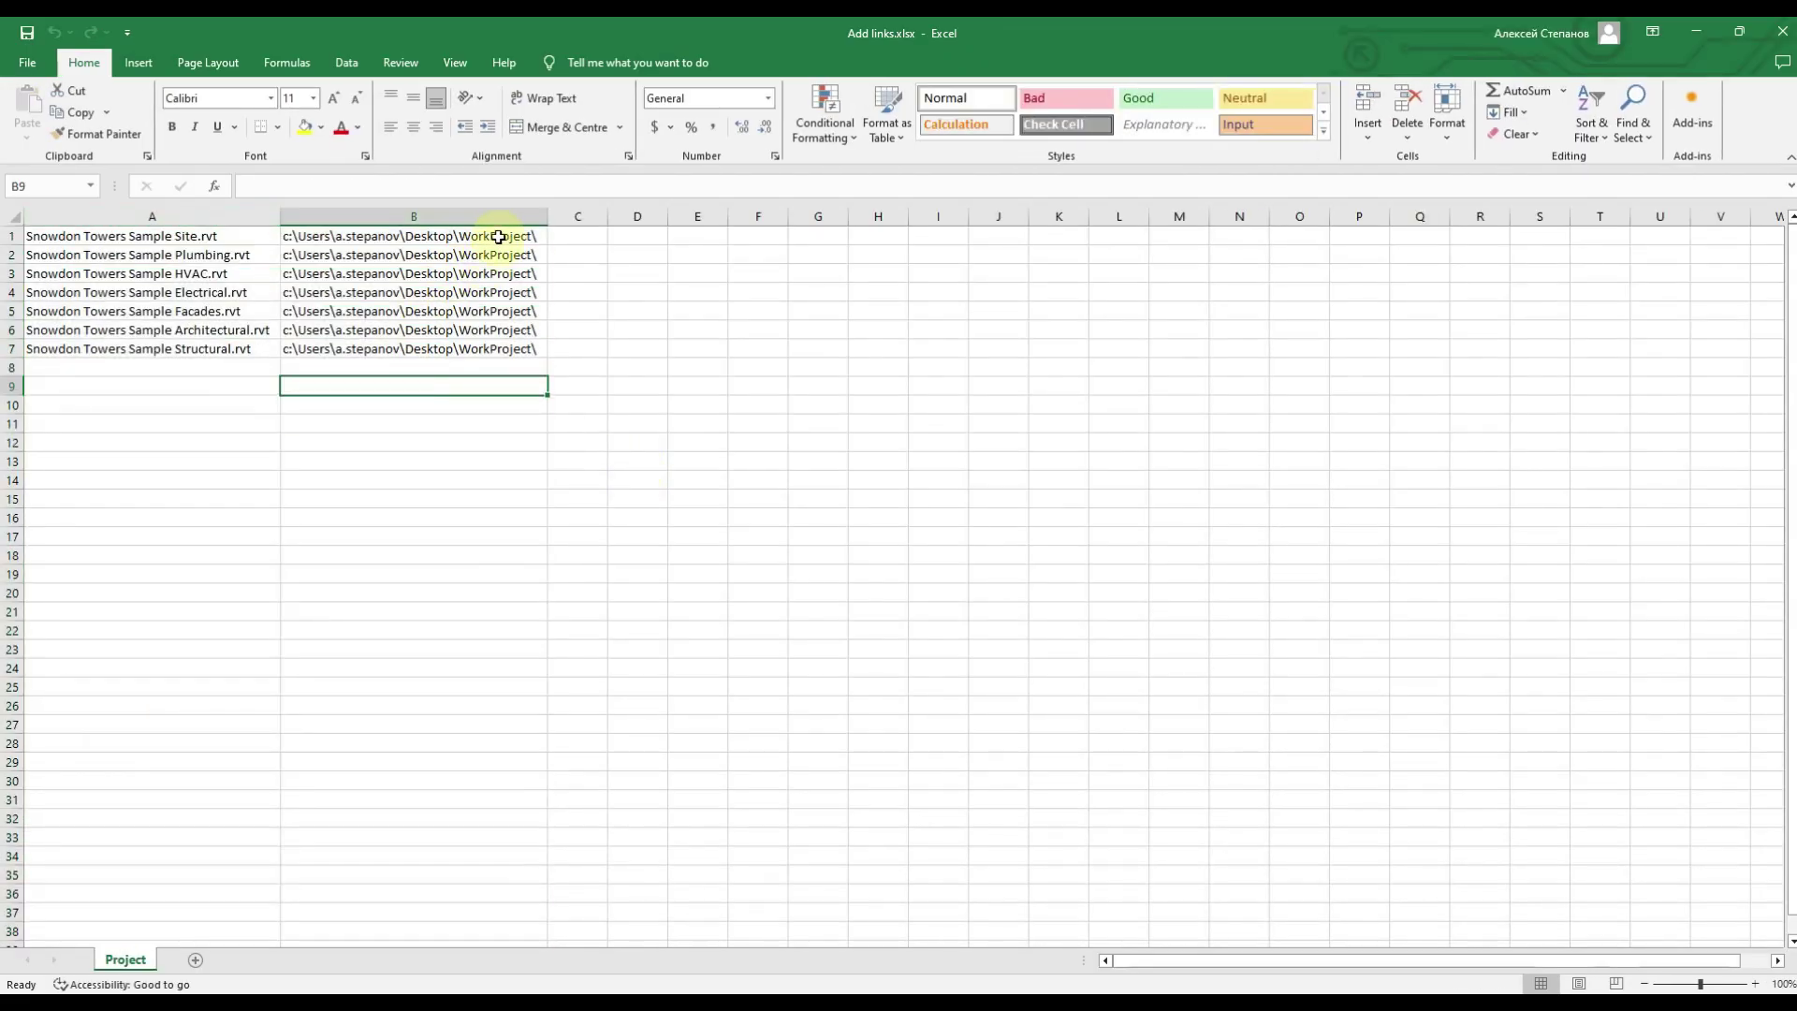
{"action": "left_click_drag", "start_coordinate": [498, 237], "coordinate": [491, 353]}
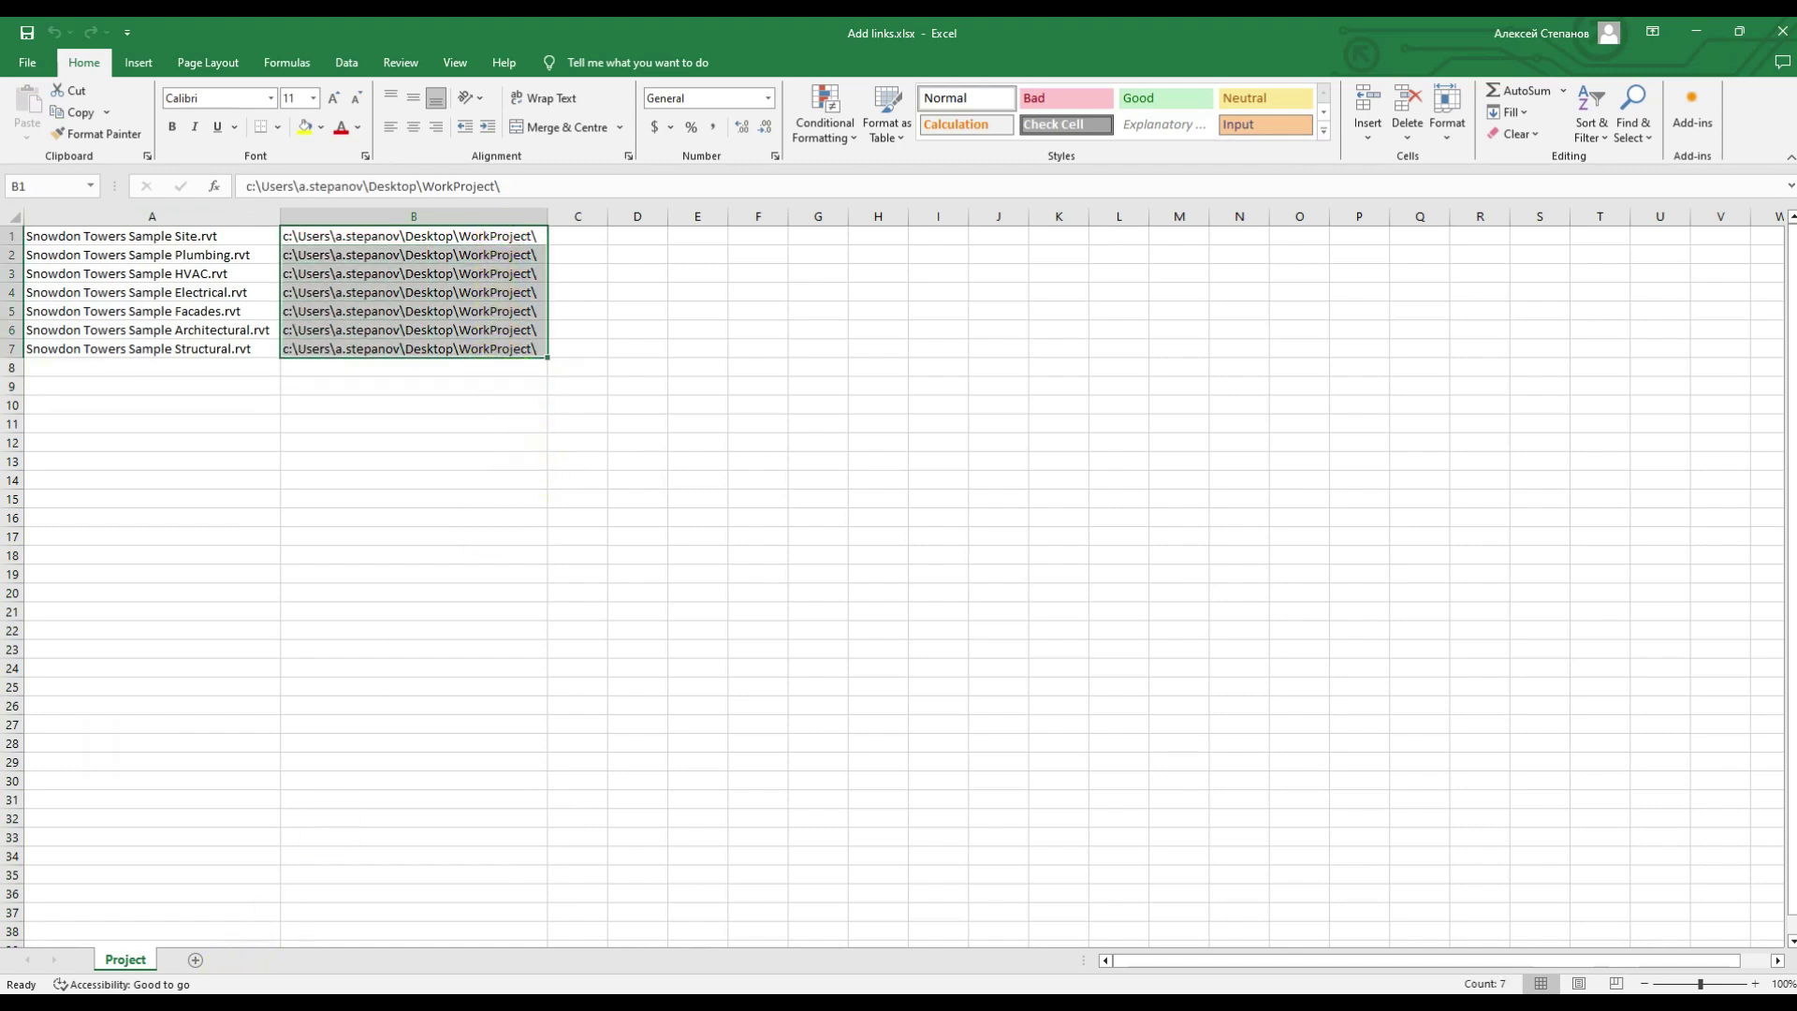
{"action": "key", "text": "alt+Tab"}
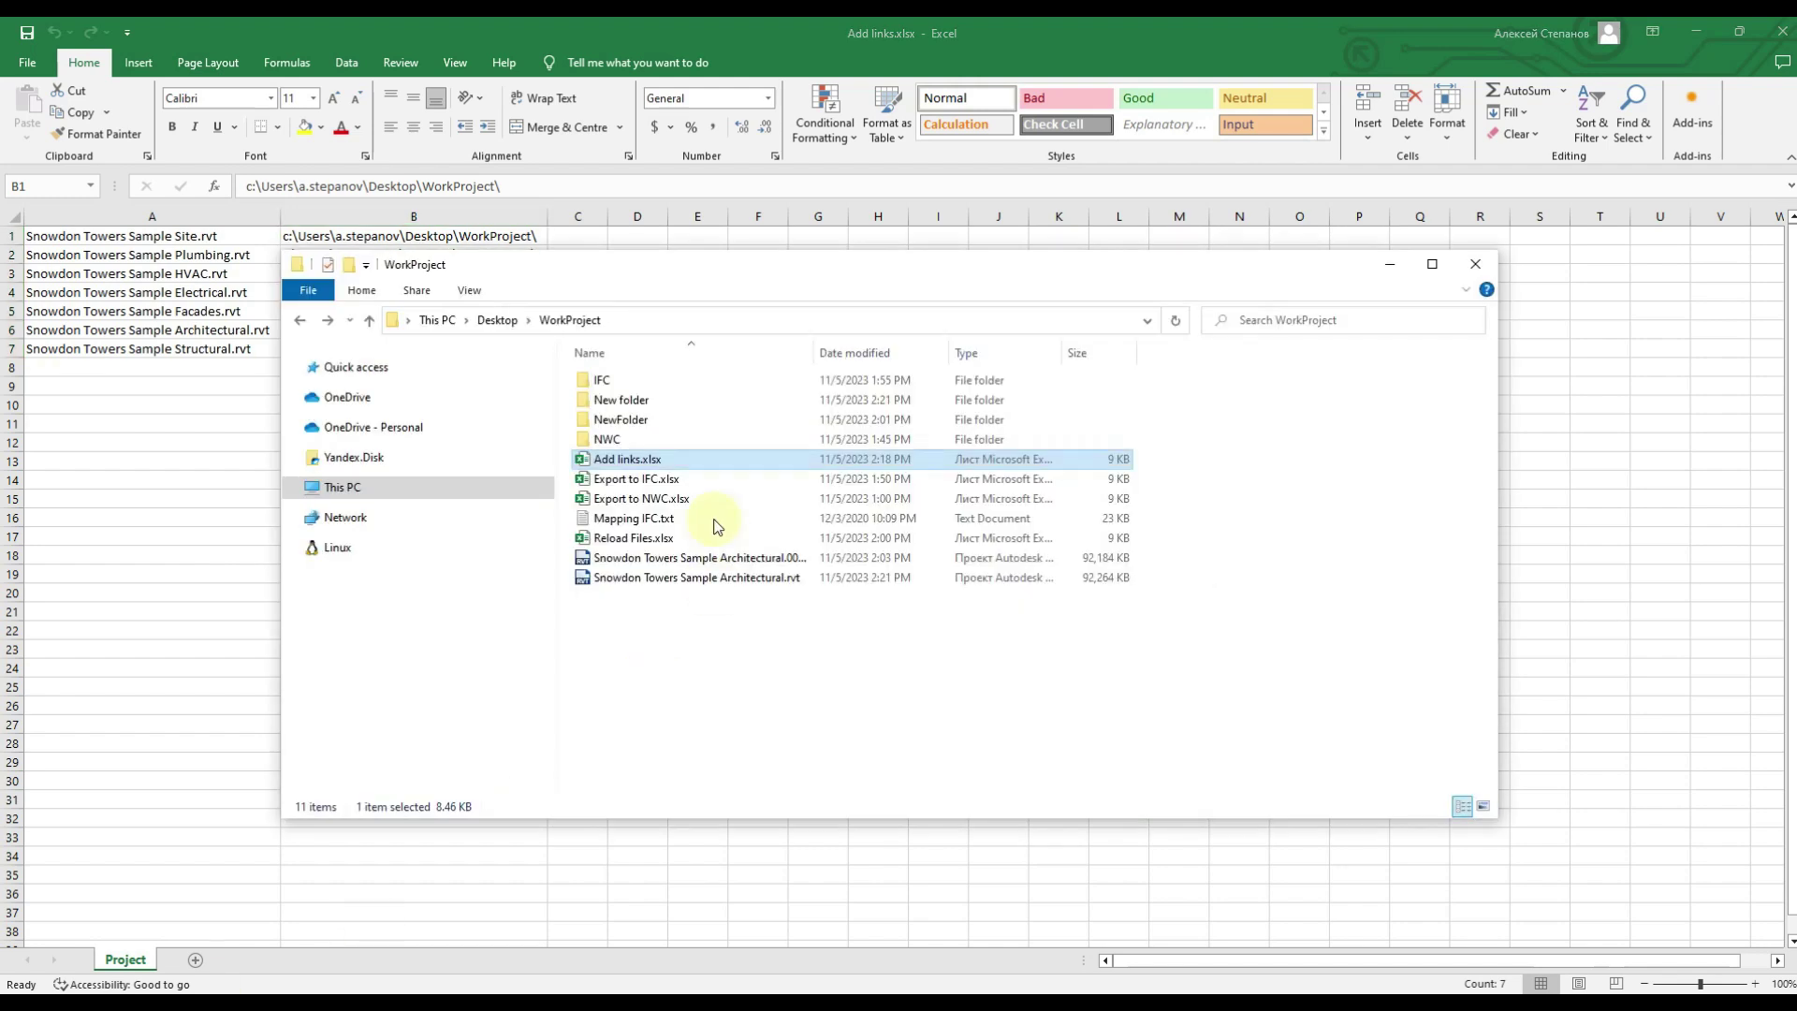
{"action": "double_click", "coordinate": [682, 402]}
{"action": "left_click", "coordinate": [830, 320]}
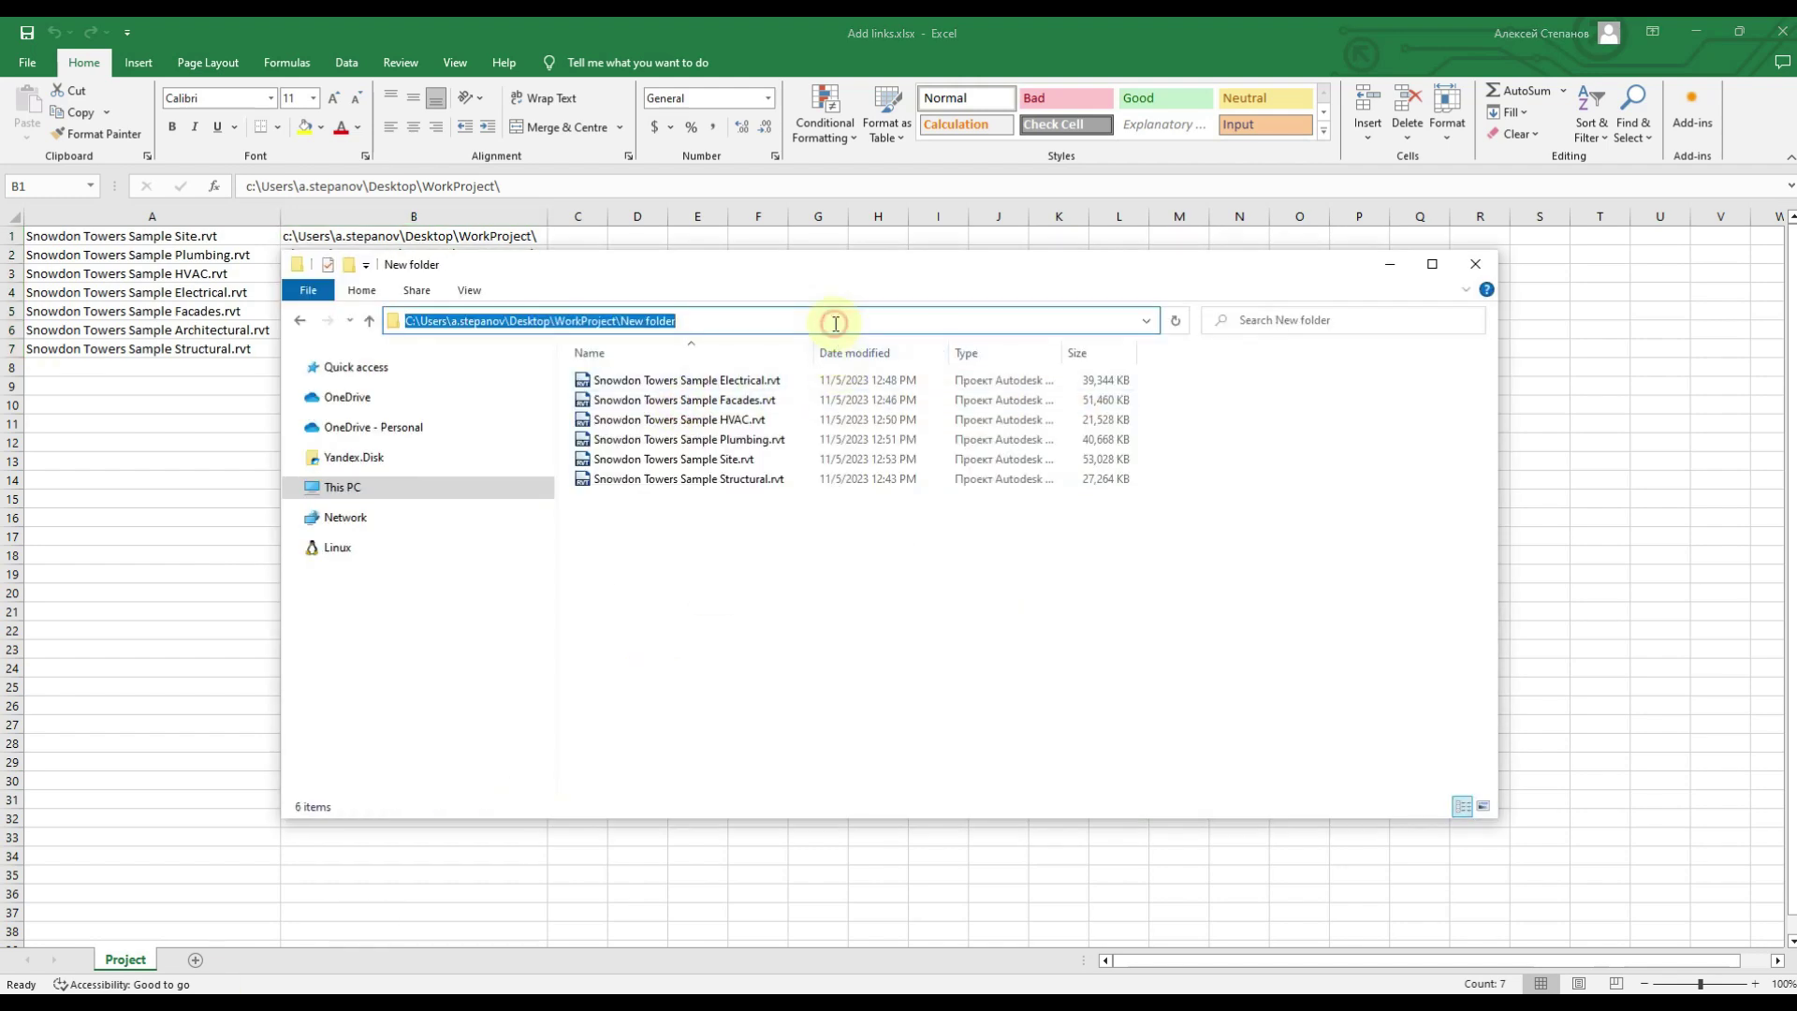
- Paste the New folder path into B1 through B7, autofit column B, and minimize Excel
{"action": "left_click", "coordinate": [129, 490]}
{"action": "left_click_drag", "start_coordinate": [397, 292], "coordinate": [415, 346]}
{"action": "left_click", "coordinate": [436, 236]}
{"action": "key", "text": "ctrl+v"}
{"action": "key", "text": "ctrl+c"}
{"action": "key", "text": "ctrl+v"}
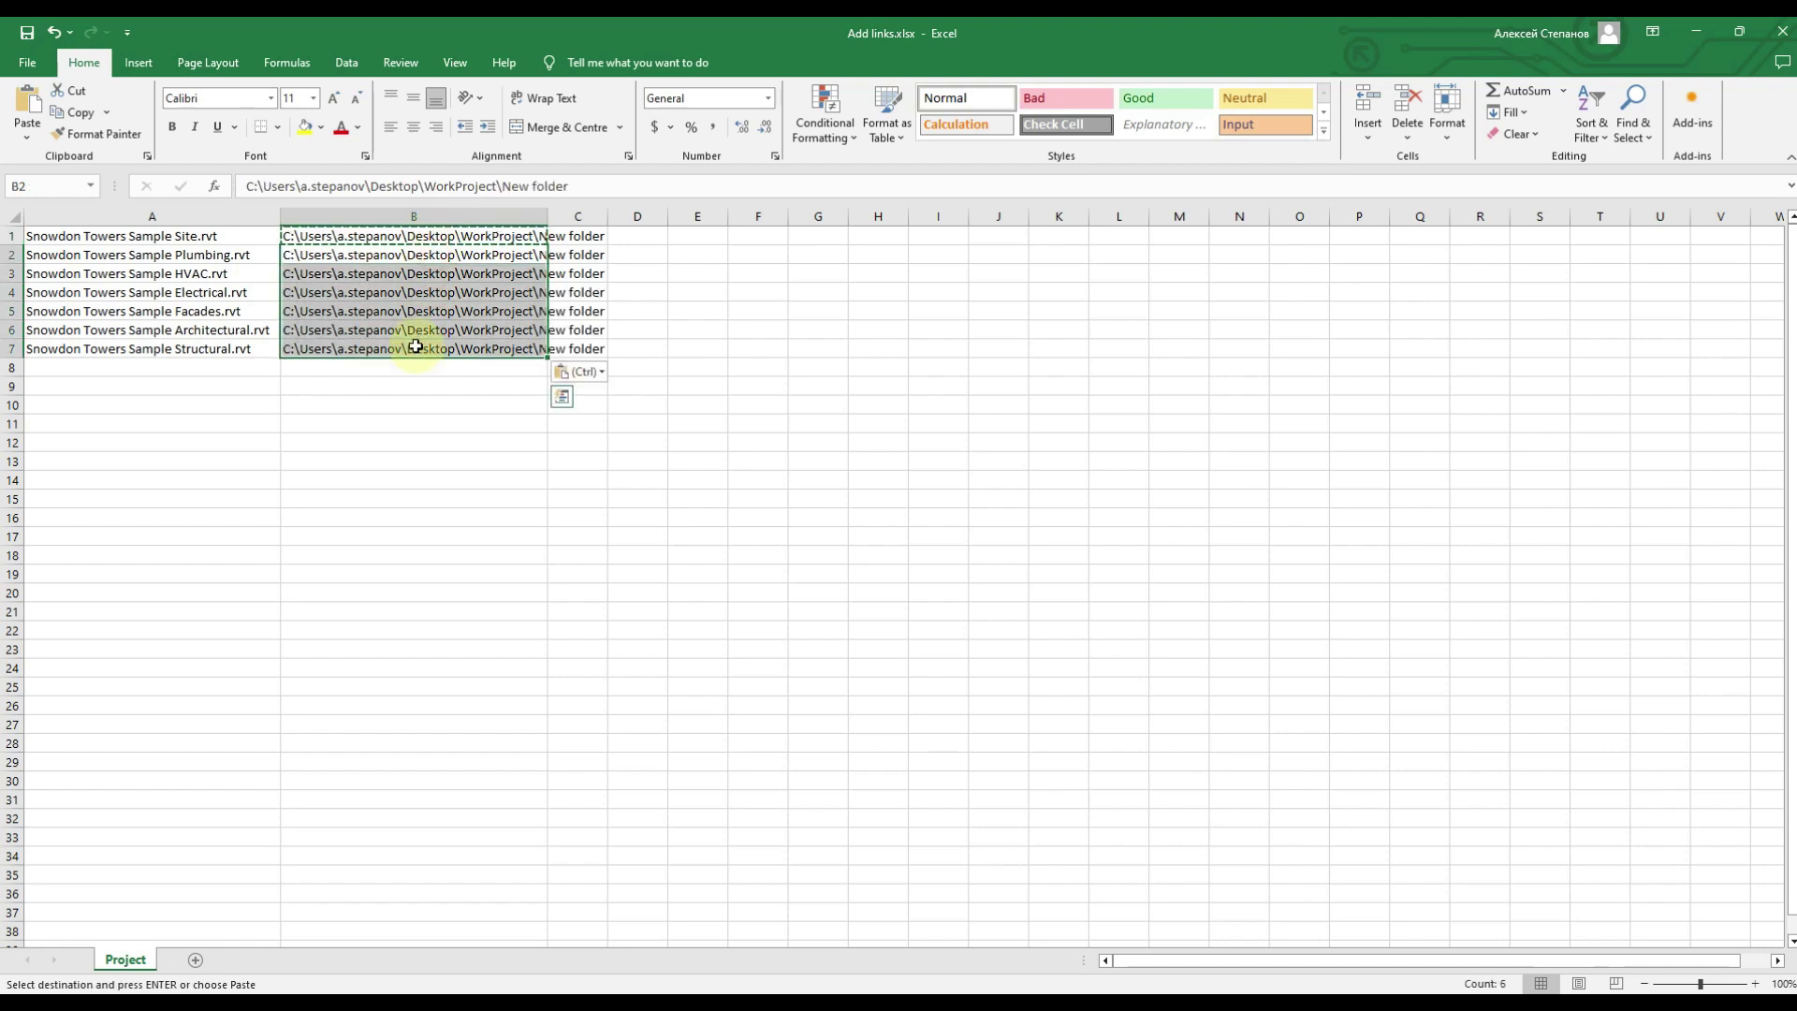
{"action": "double_click", "coordinate": [549, 216]}
{"action": "left_click", "coordinate": [693, 271]}
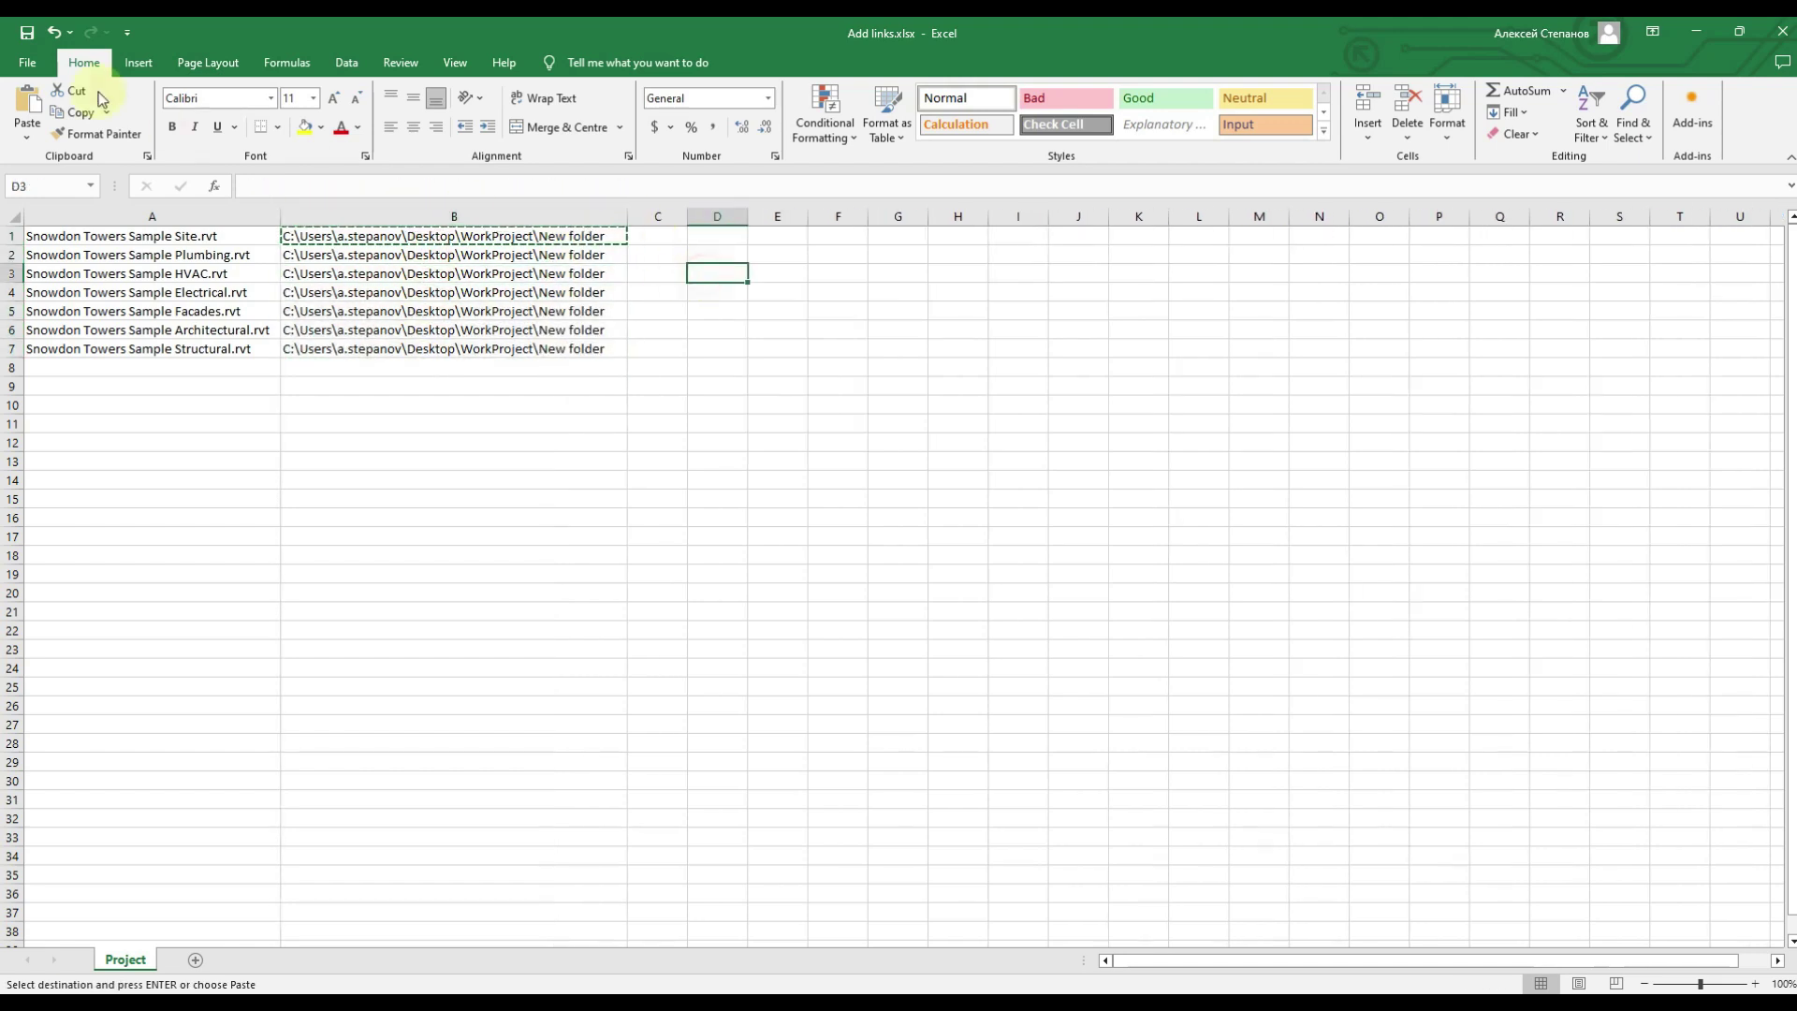
{"action": "key", "text": "Escape"}
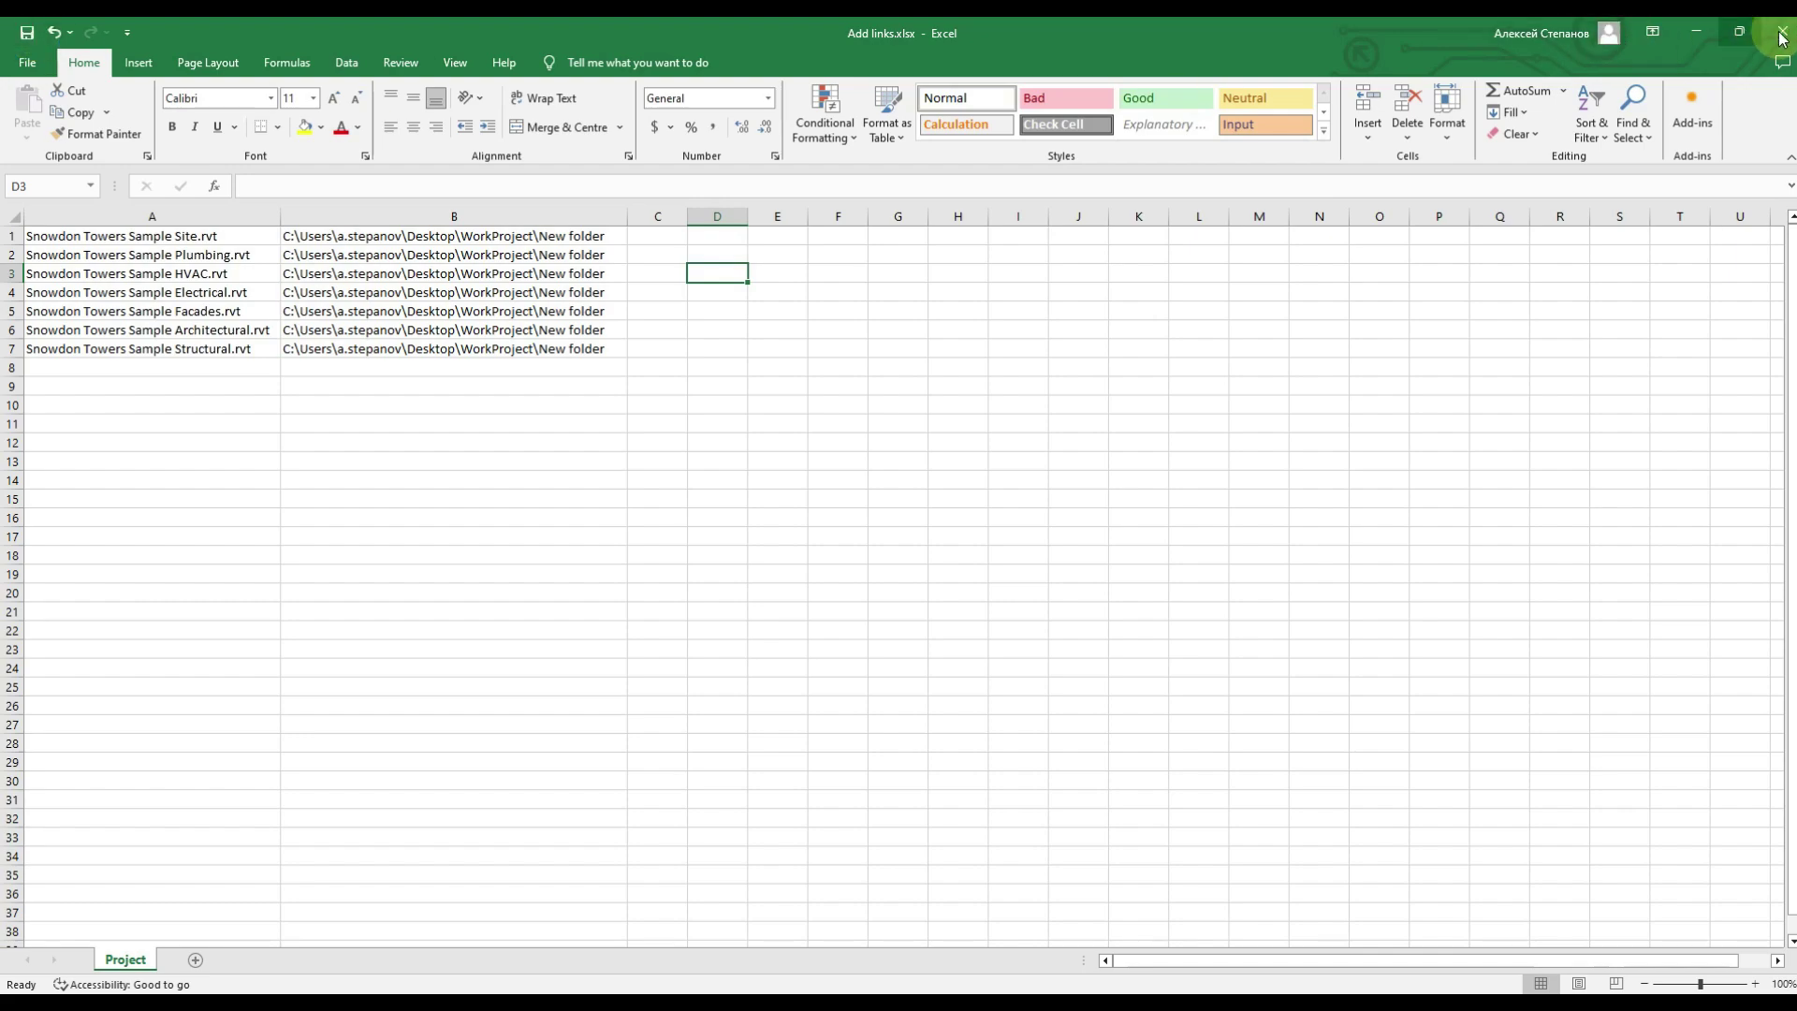
{"action": "left_click", "coordinate": [1696, 31]}
{"action": "left_click", "coordinate": [749, 226]}
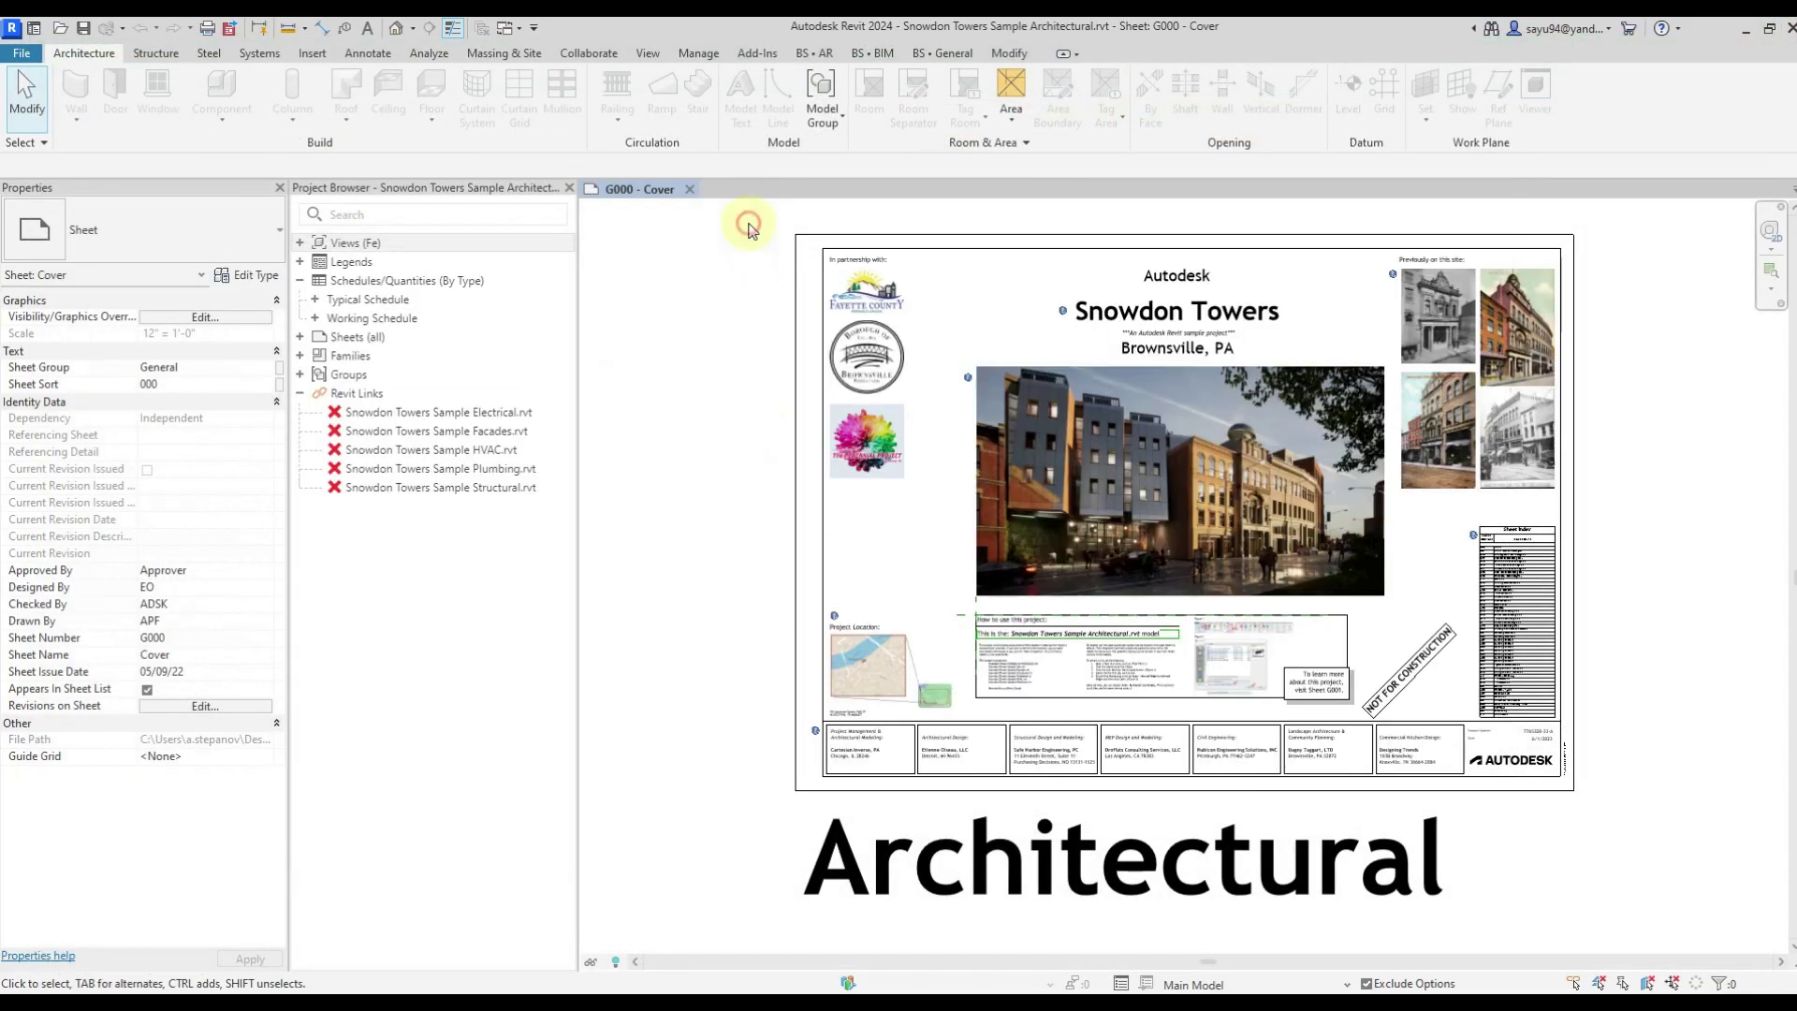
- Run Add or update a links with Add links.xlsx and tick every model to reload them
{"action": "left_click", "coordinate": [878, 56]}
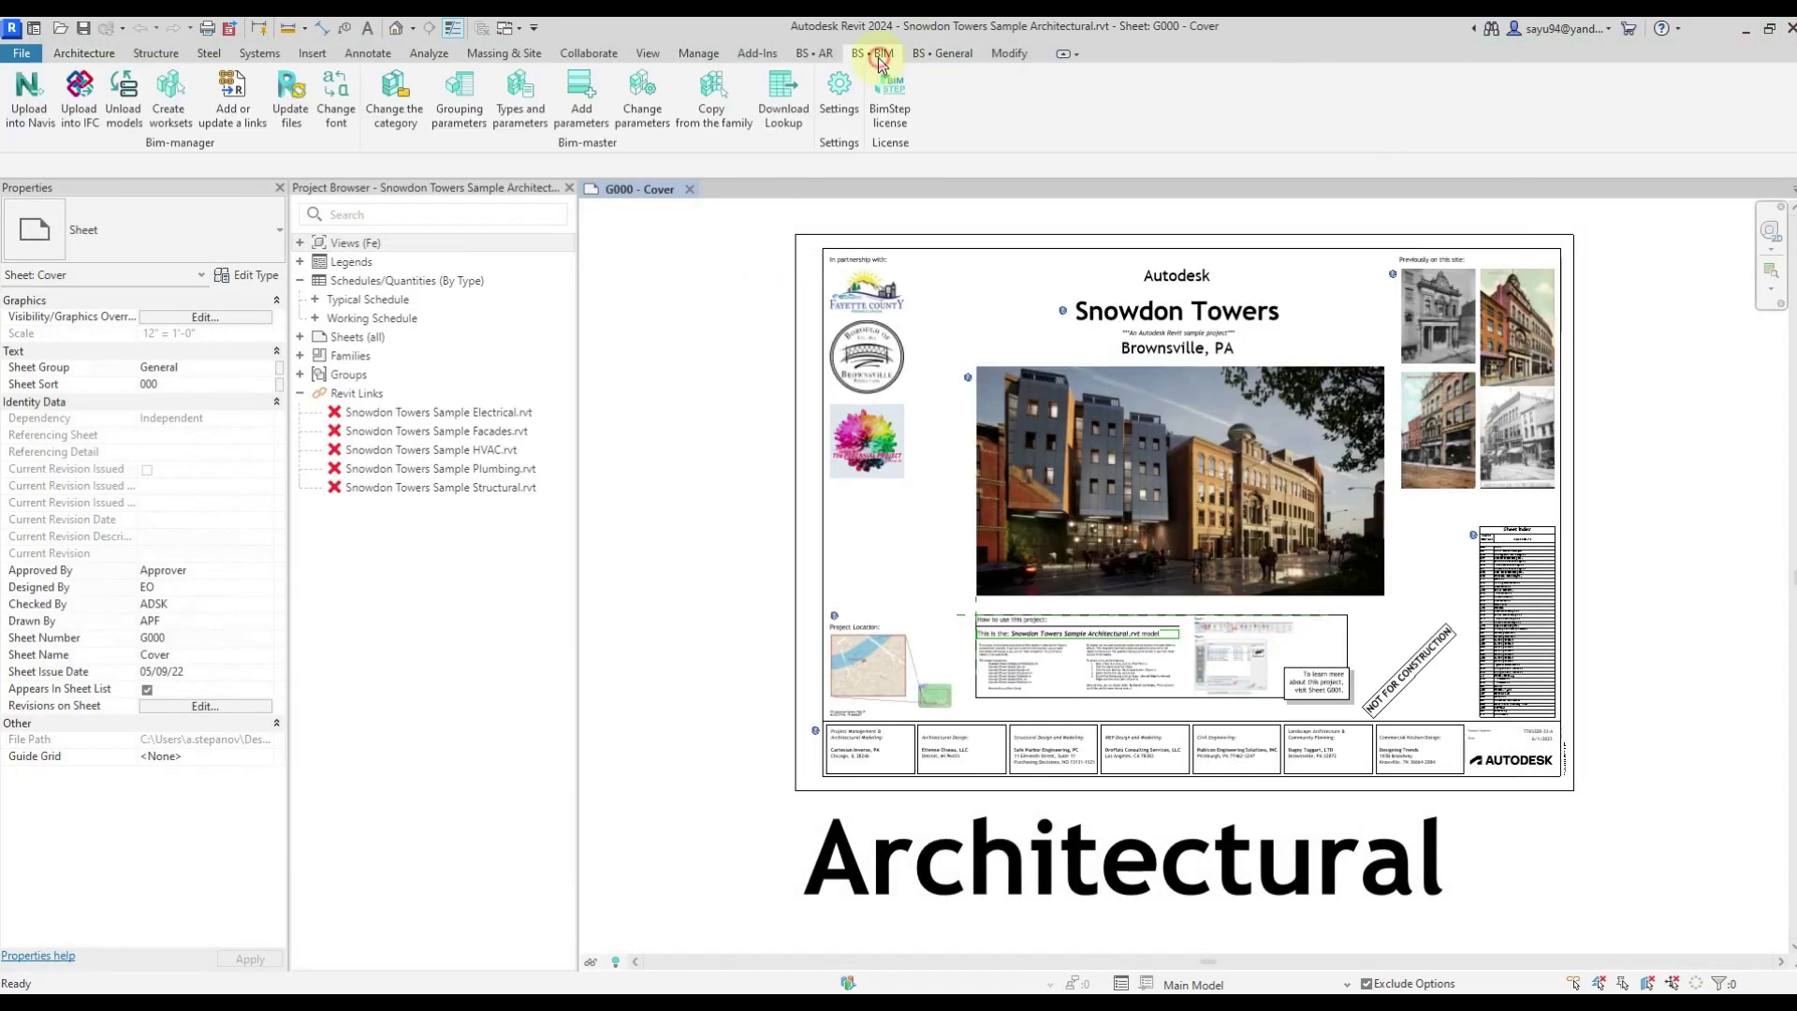
{"action": "left_click", "coordinate": [226, 117]}
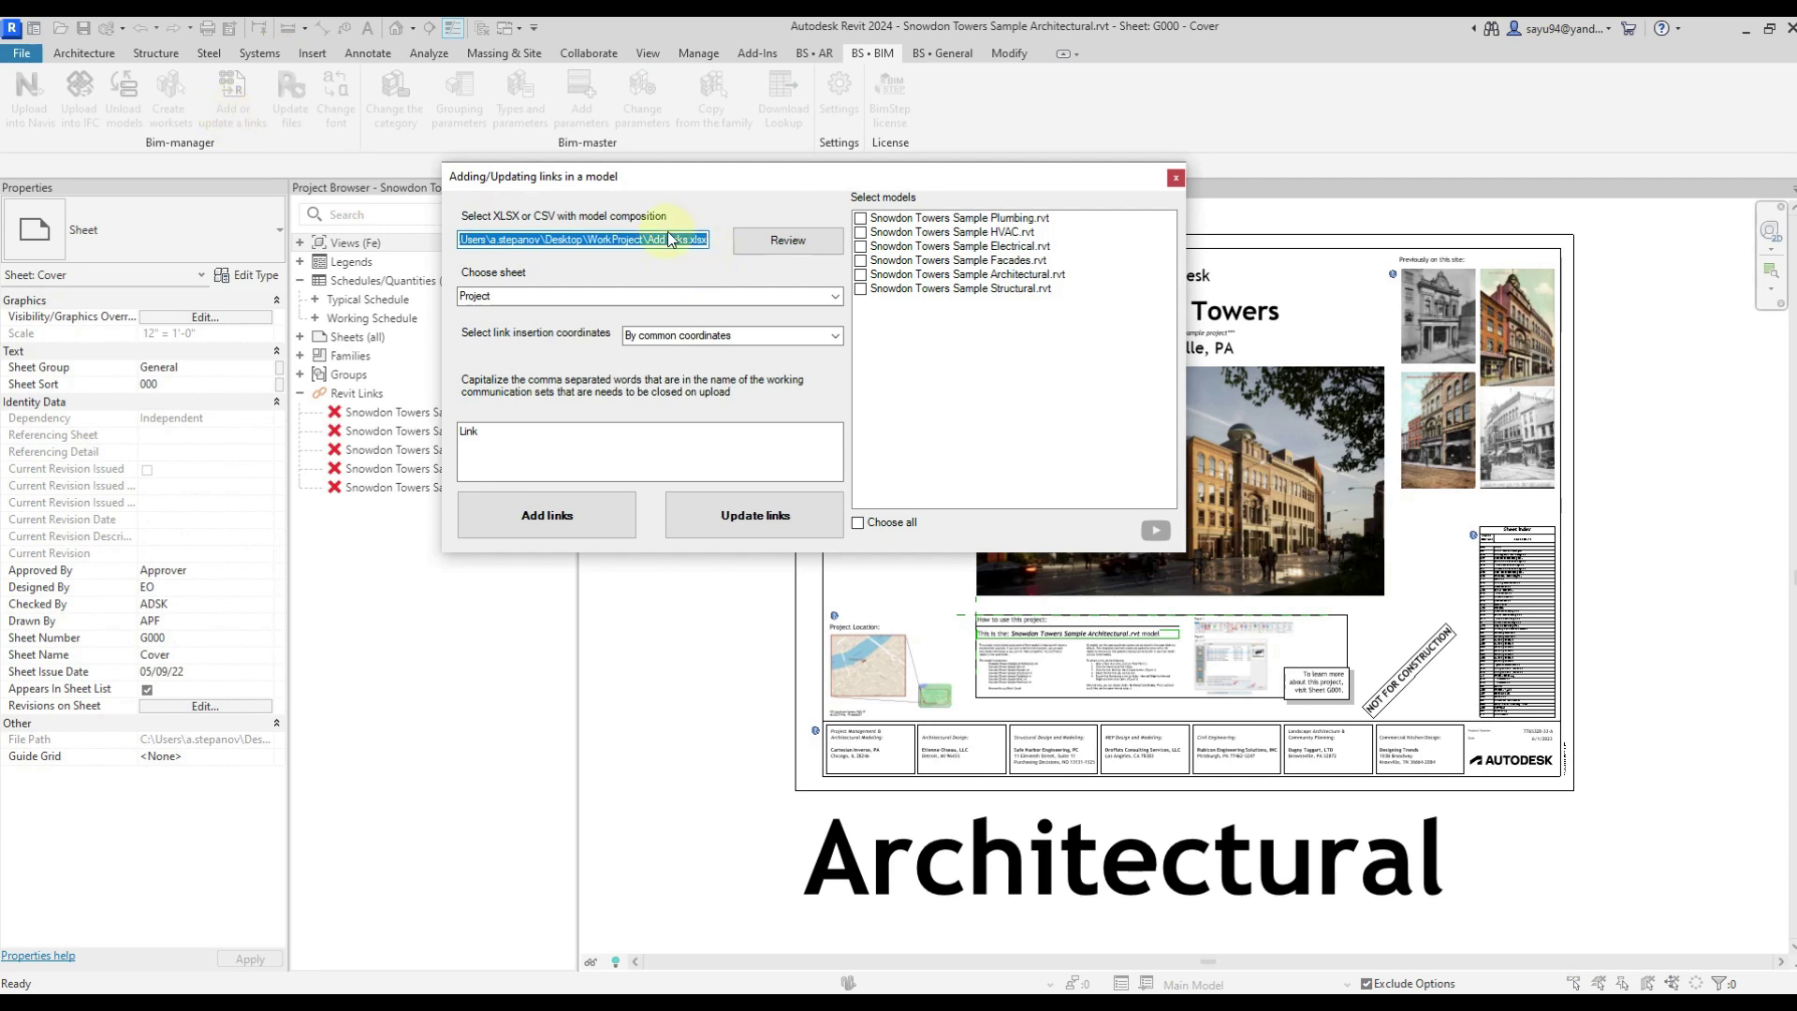
{"action": "left_click", "coordinate": [782, 241]}
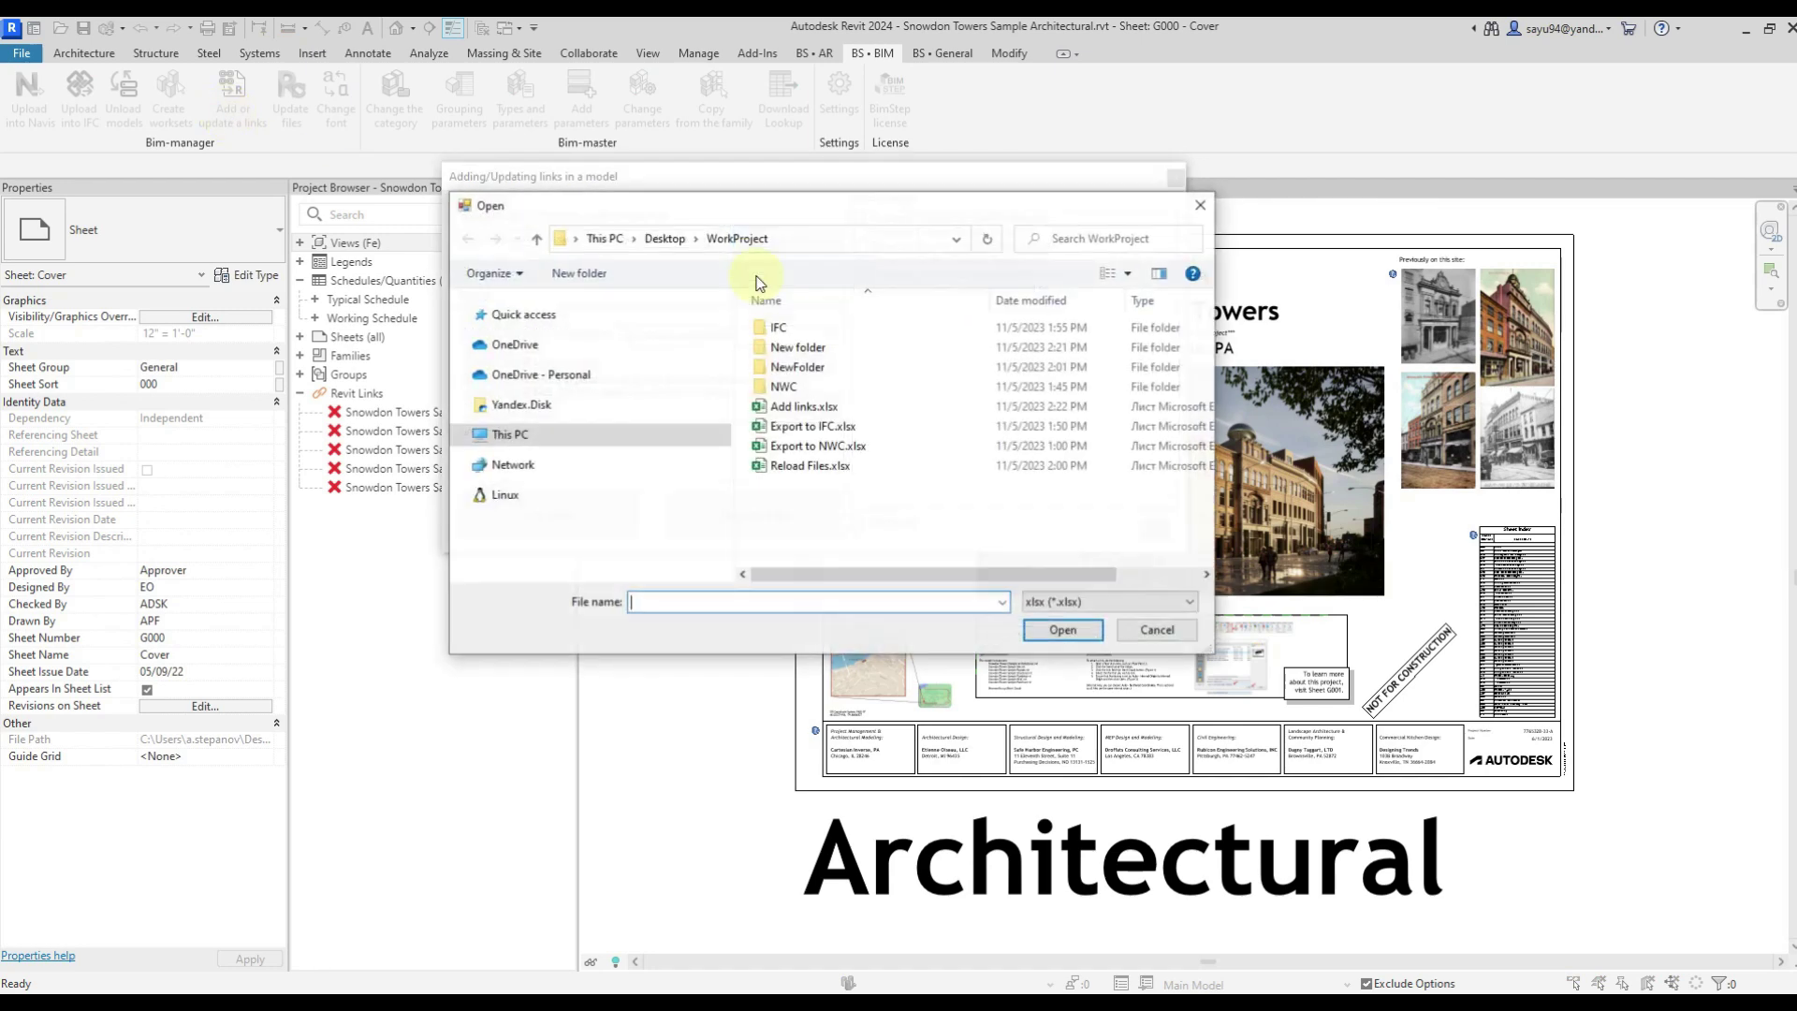
{"action": "left_click", "coordinate": [802, 409]}
{"action": "left_click", "coordinate": [1062, 629]}
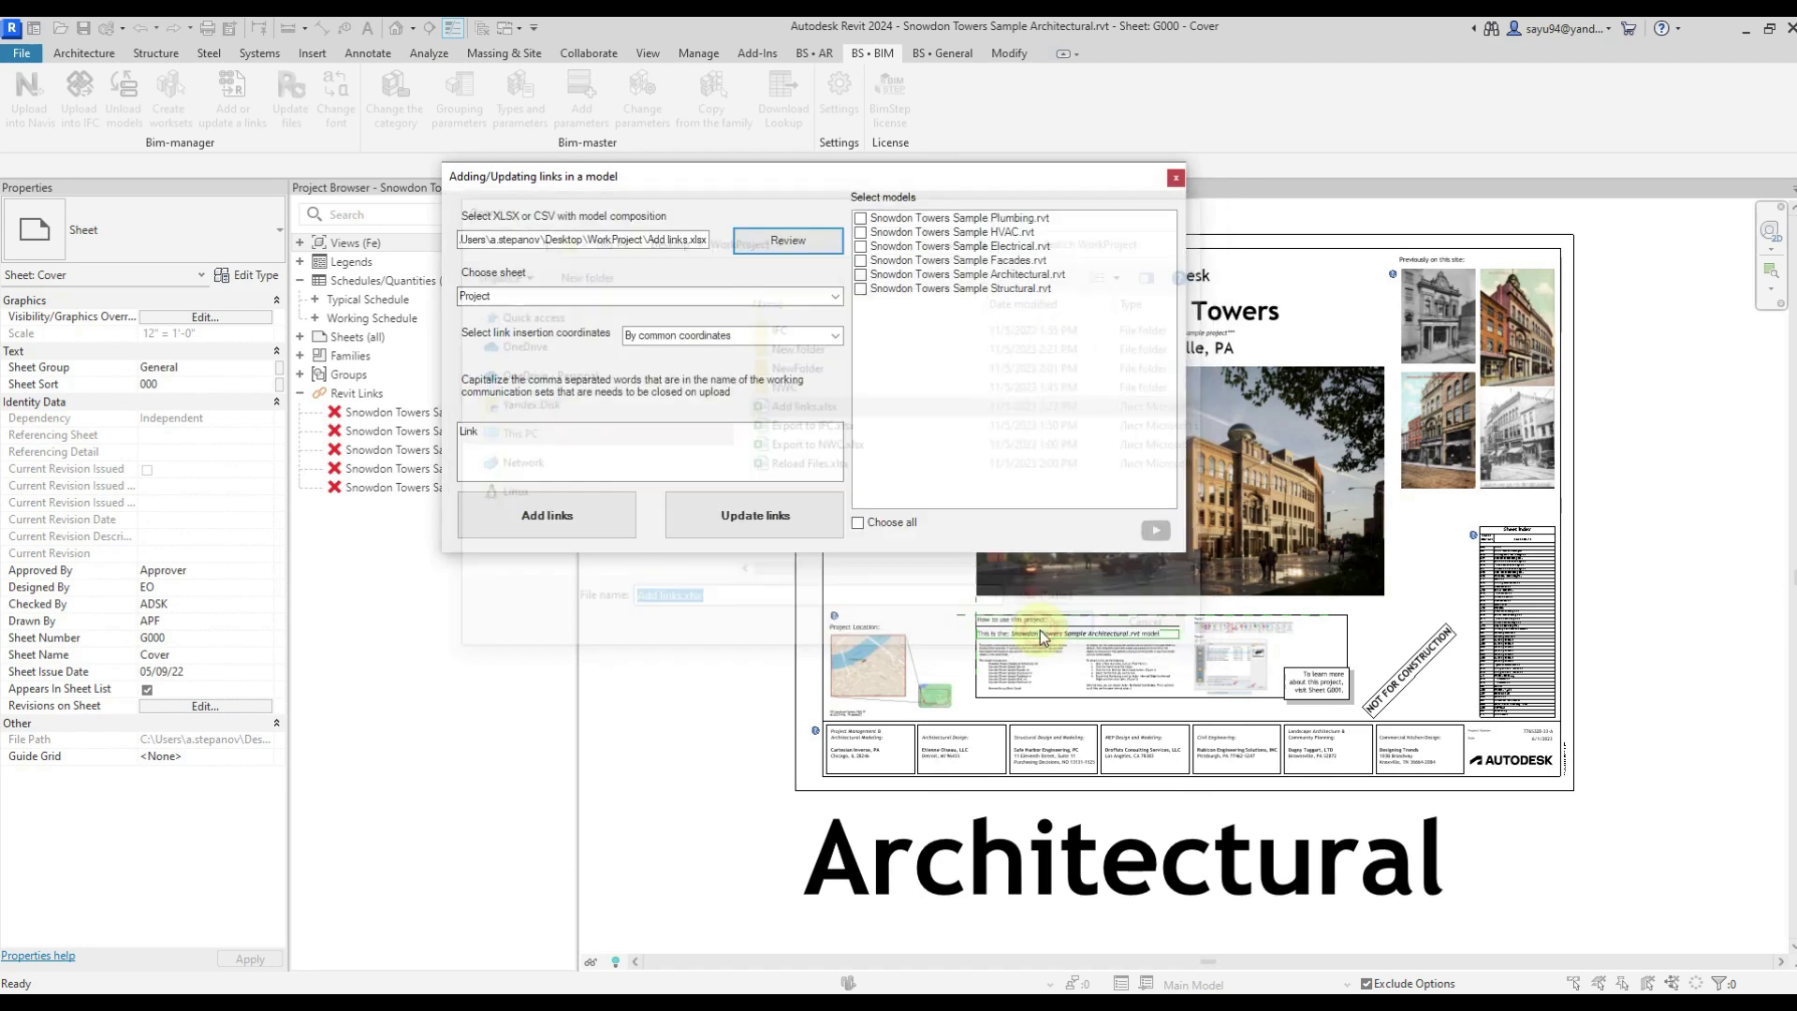
{"action": "left_click", "coordinate": [898, 524]}
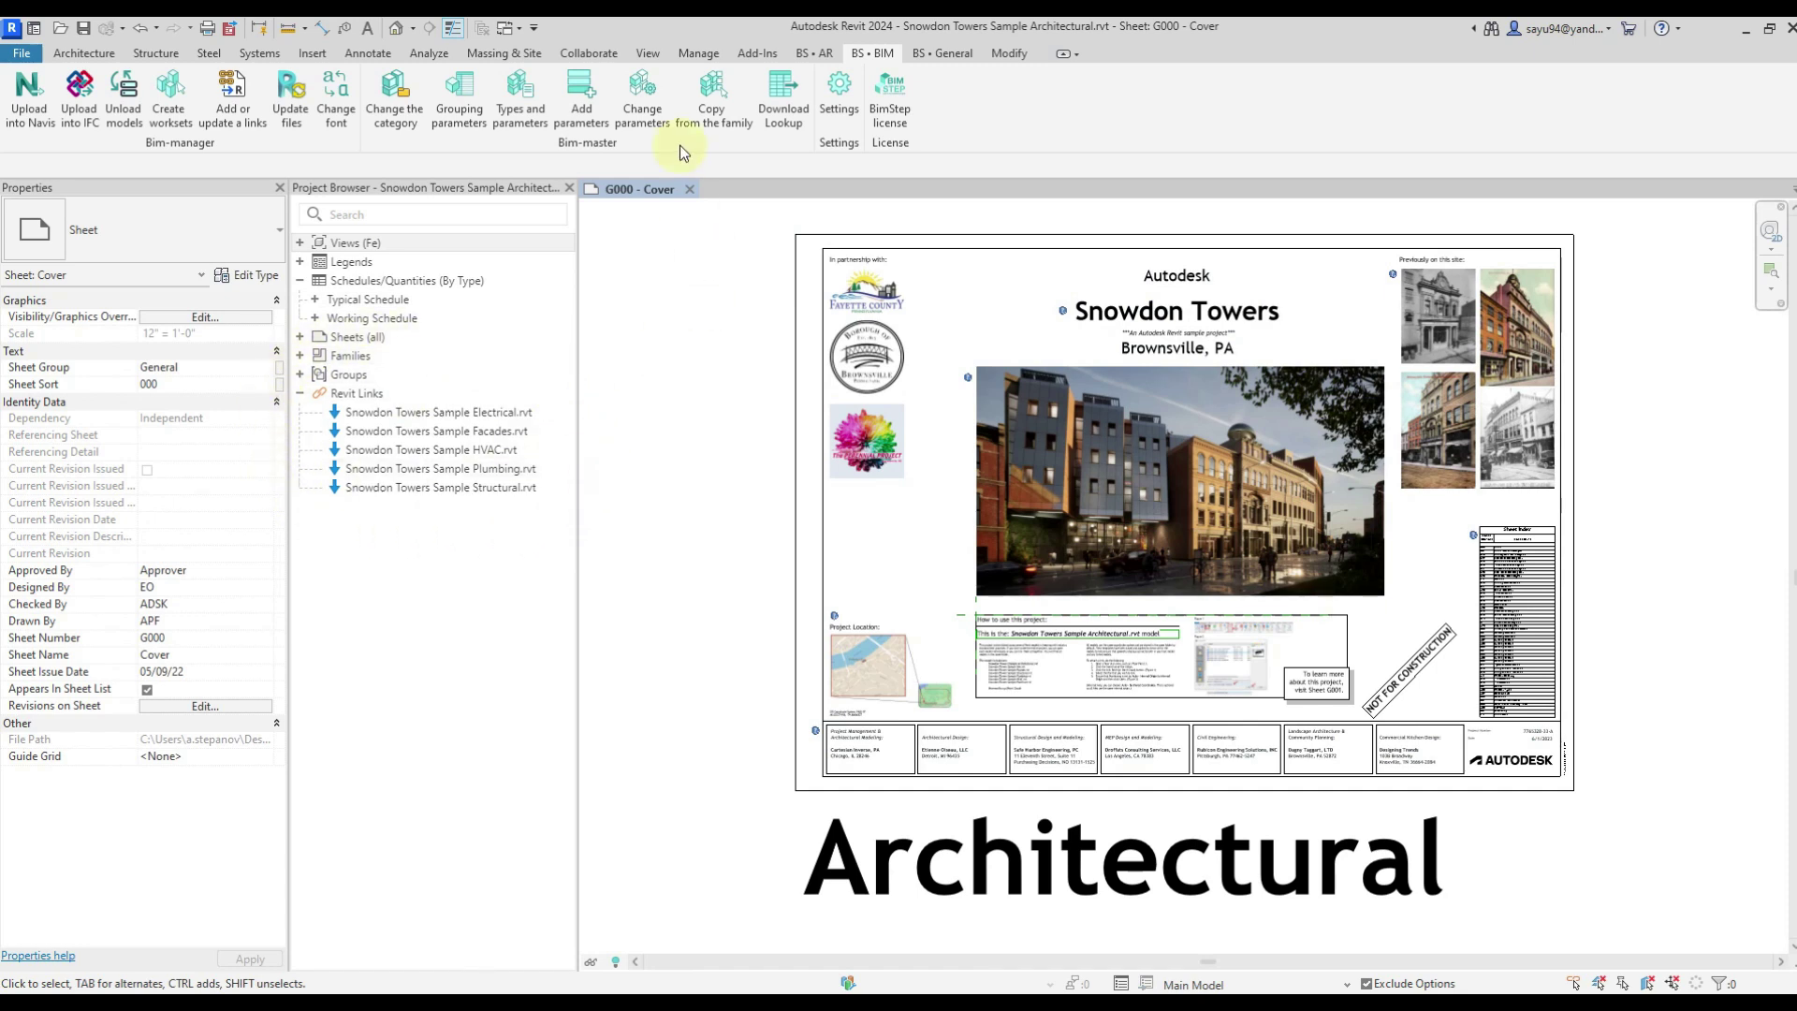
{"action": "left_click", "coordinate": [698, 53]}
{"action": "left_click", "coordinate": [1265, 119]}
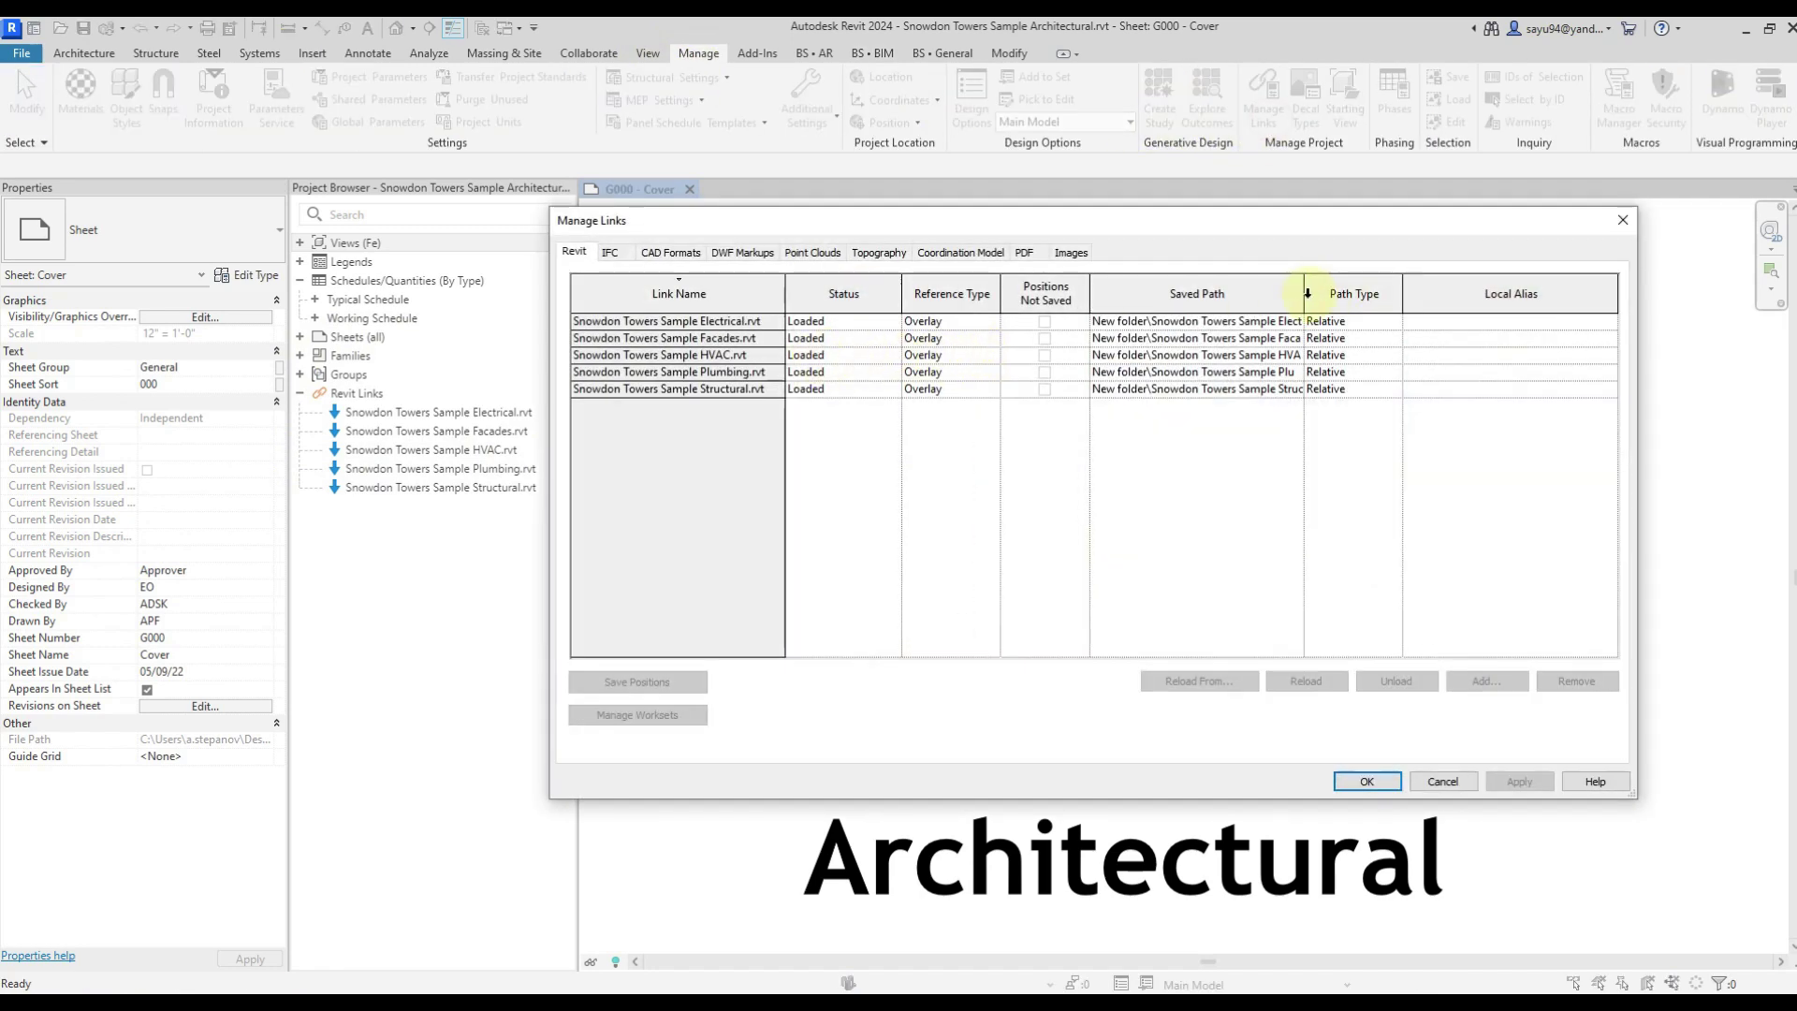
{"action": "left_click_drag", "start_coordinate": [1308, 293], "coordinate": [1485, 291]}
{"action": "left_click", "coordinate": [1123, 326]}
{"action": "left_click", "coordinate": [1441, 782]}
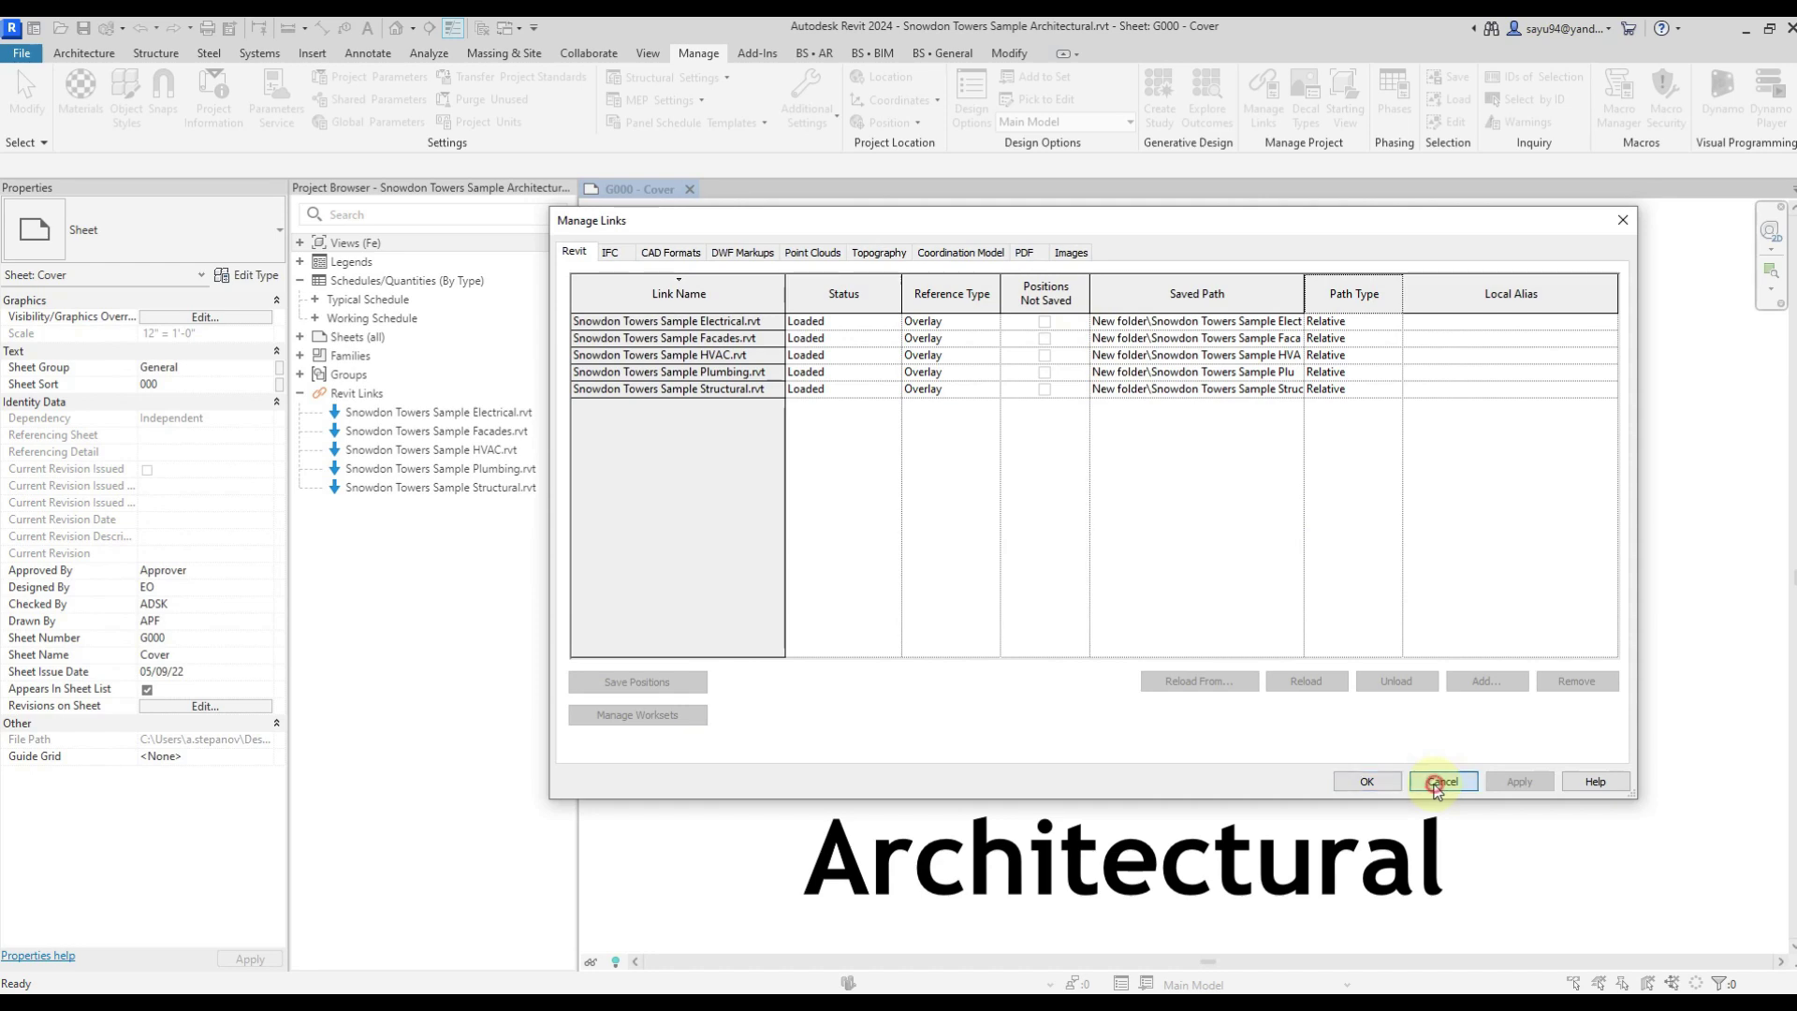
{"action": "key", "text": "alt+Tab"}
- Delete New folder, close the project without saving, and reopen the Architectural model
{"action": "left_click", "coordinate": [639, 400]}
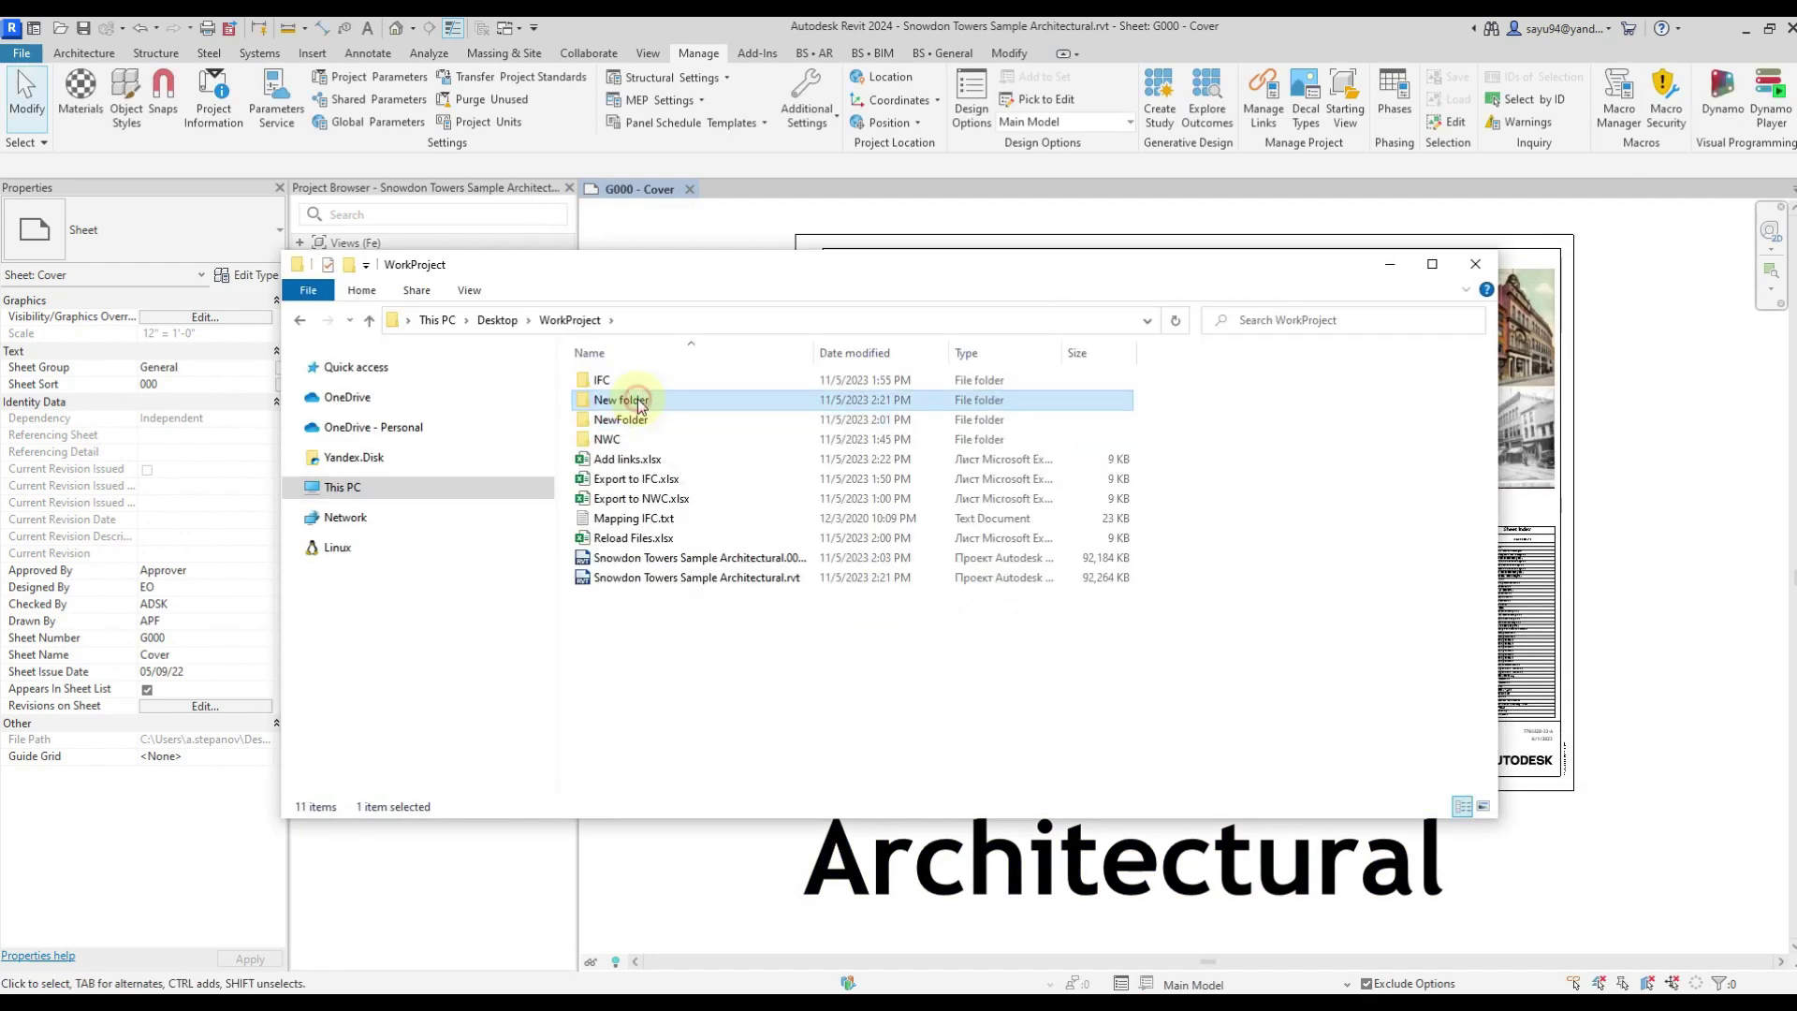
{"action": "key", "text": "Delete"}
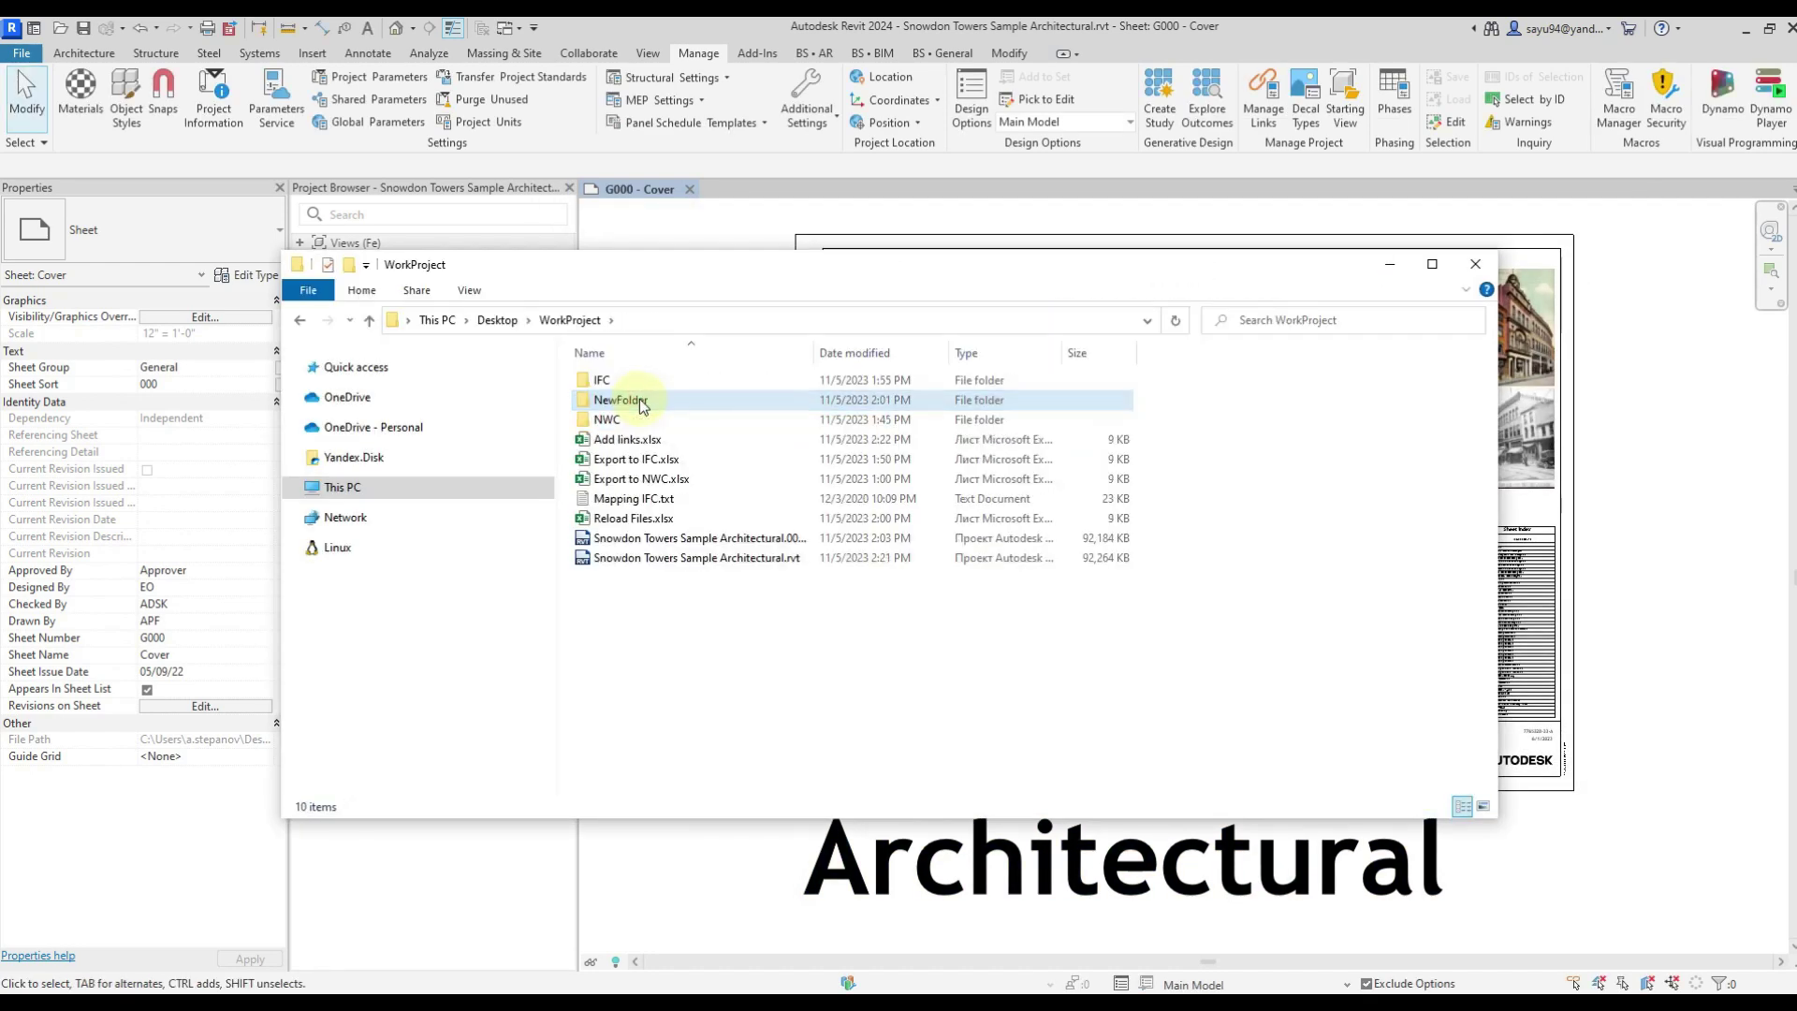
{"action": "left_click", "coordinate": [654, 223]}
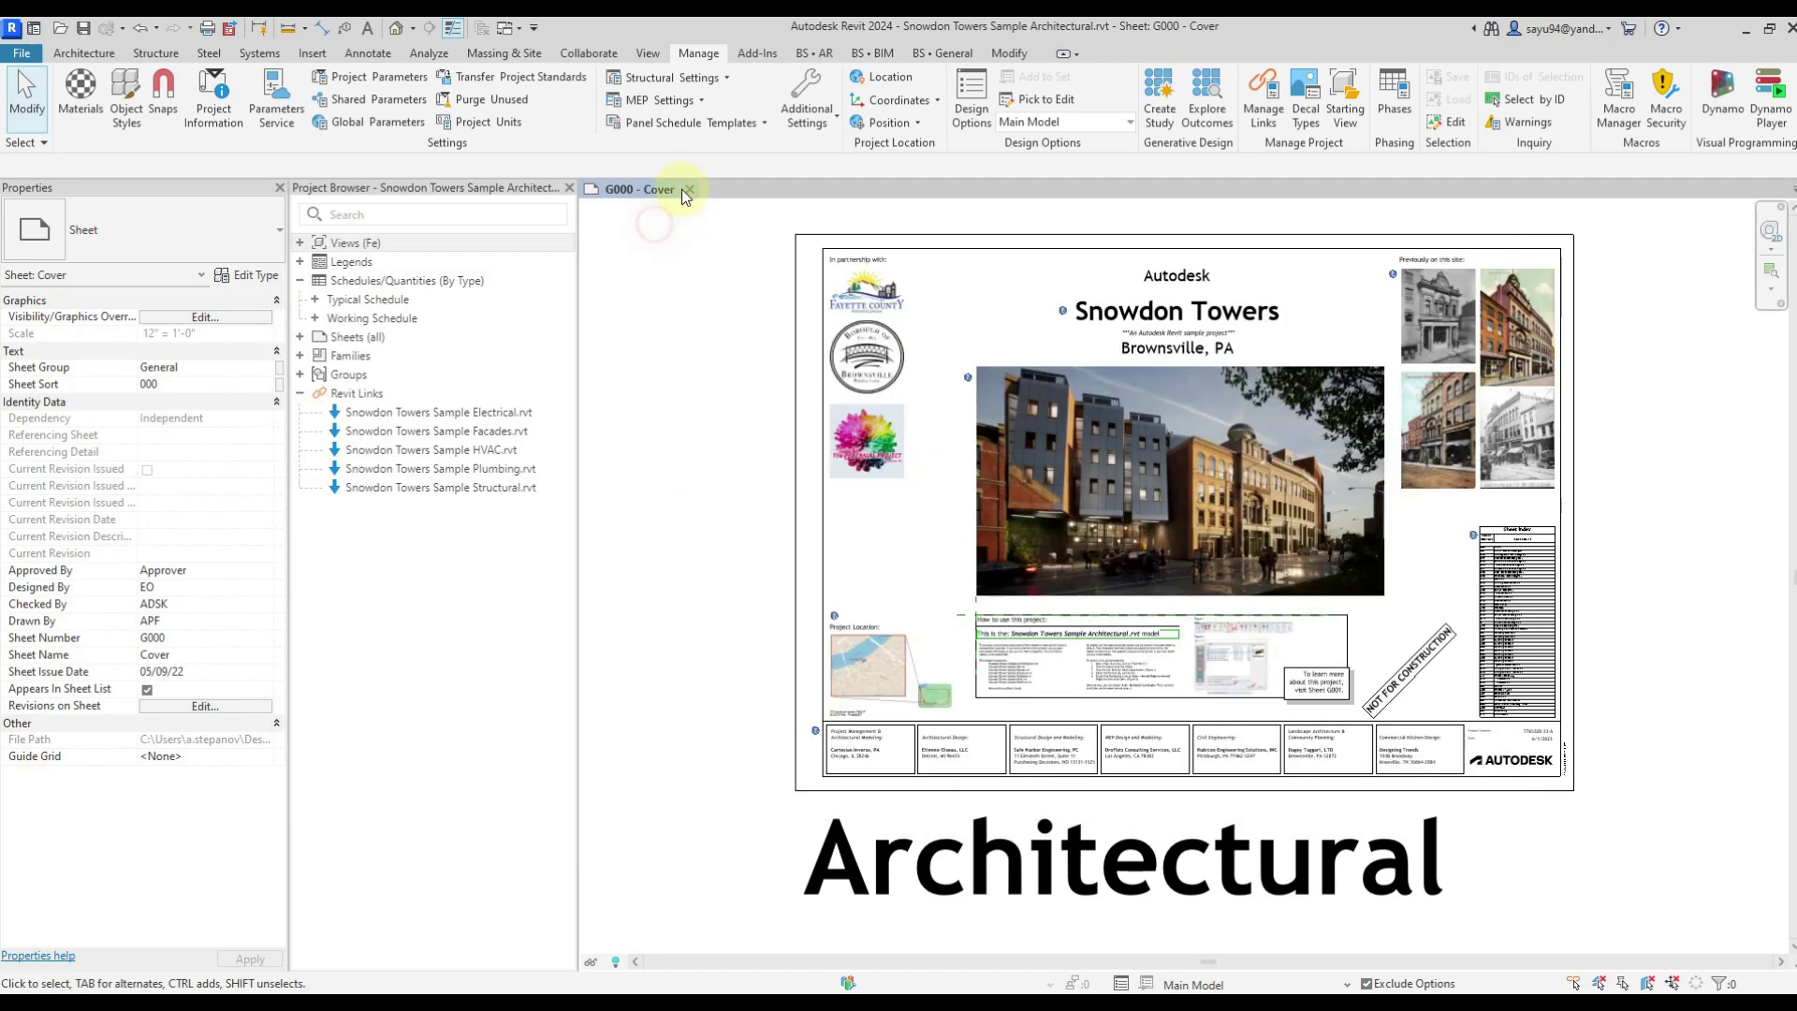
{"action": "left_click", "coordinate": [690, 189]}
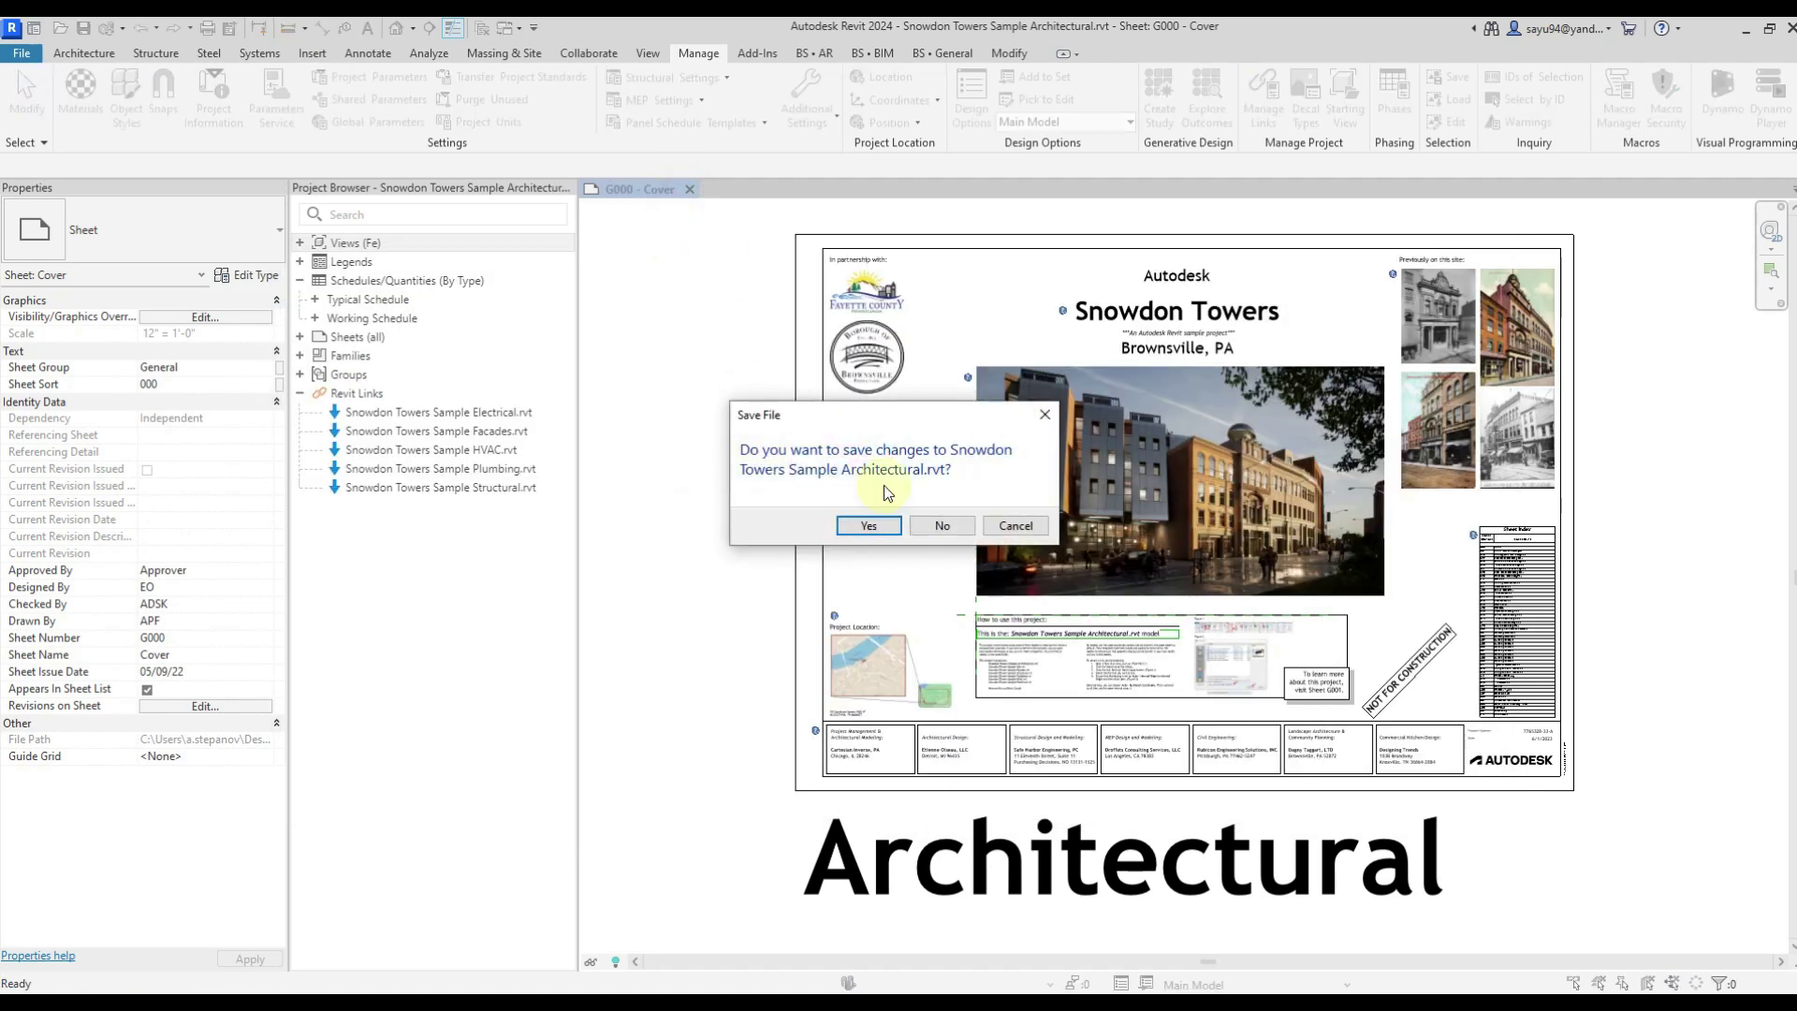
{"action": "left_click", "coordinate": [935, 526]}
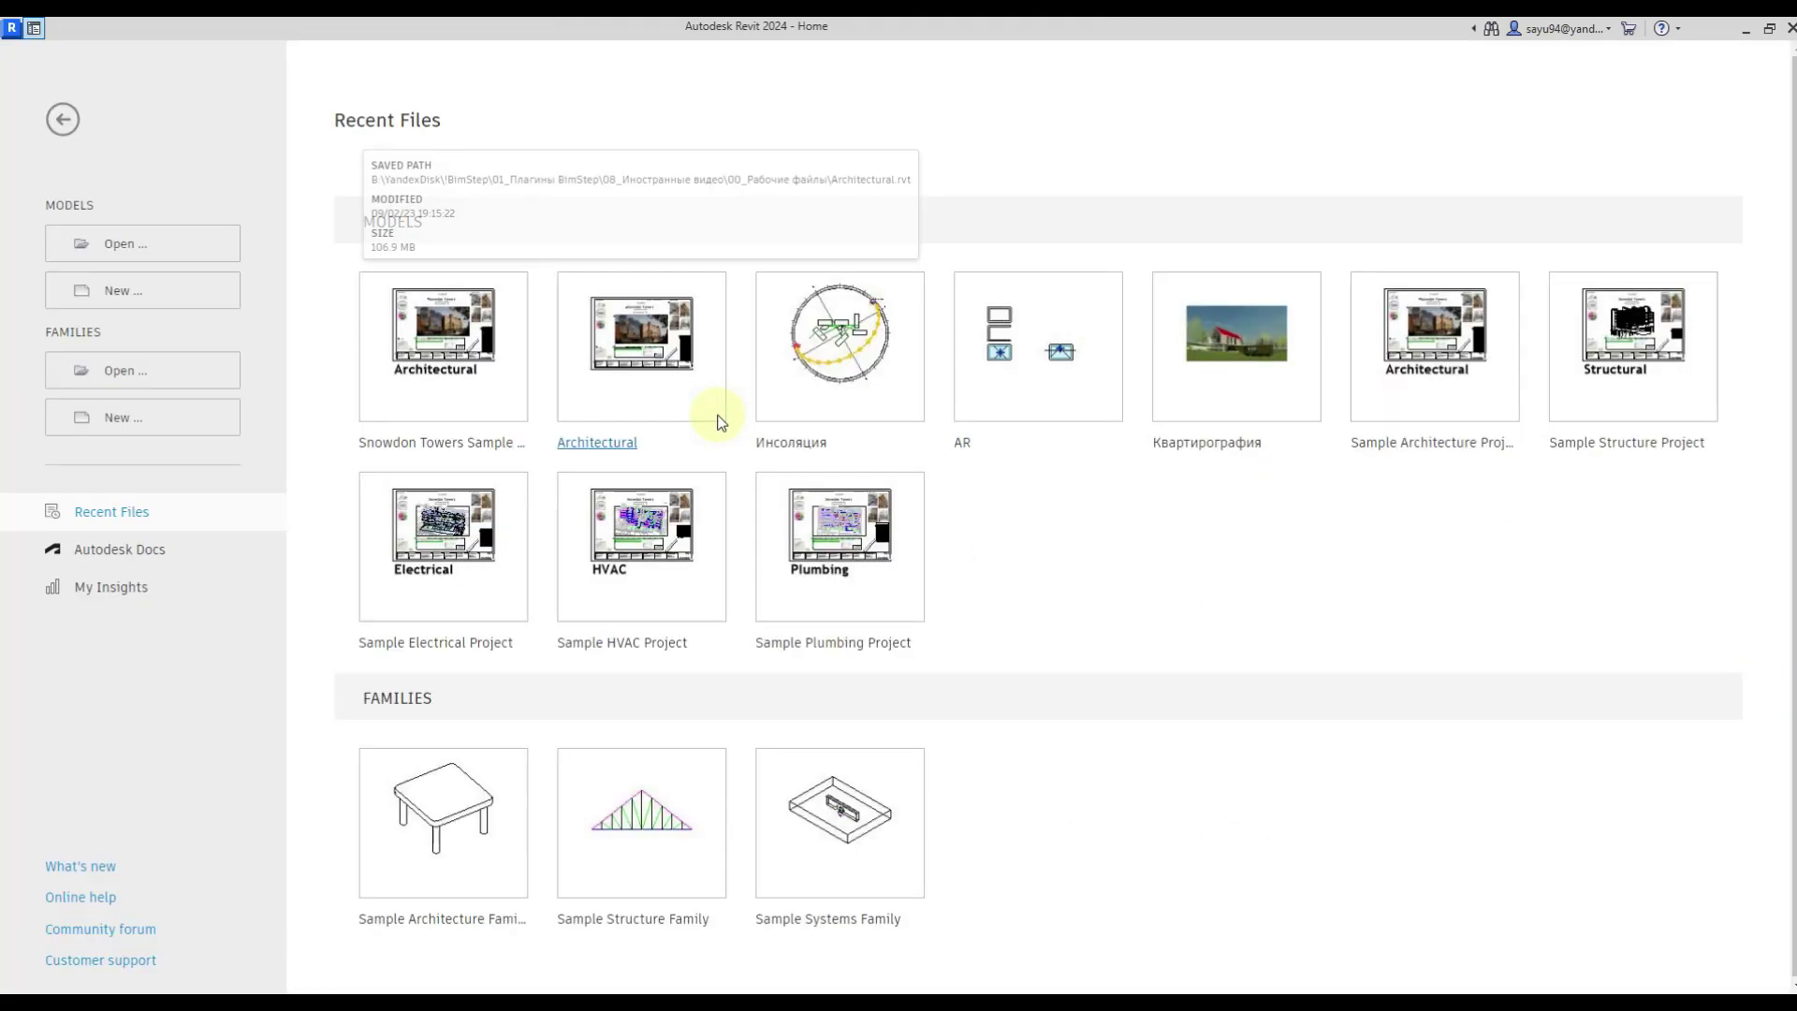
{"action": "left_click", "coordinate": [500, 353]}
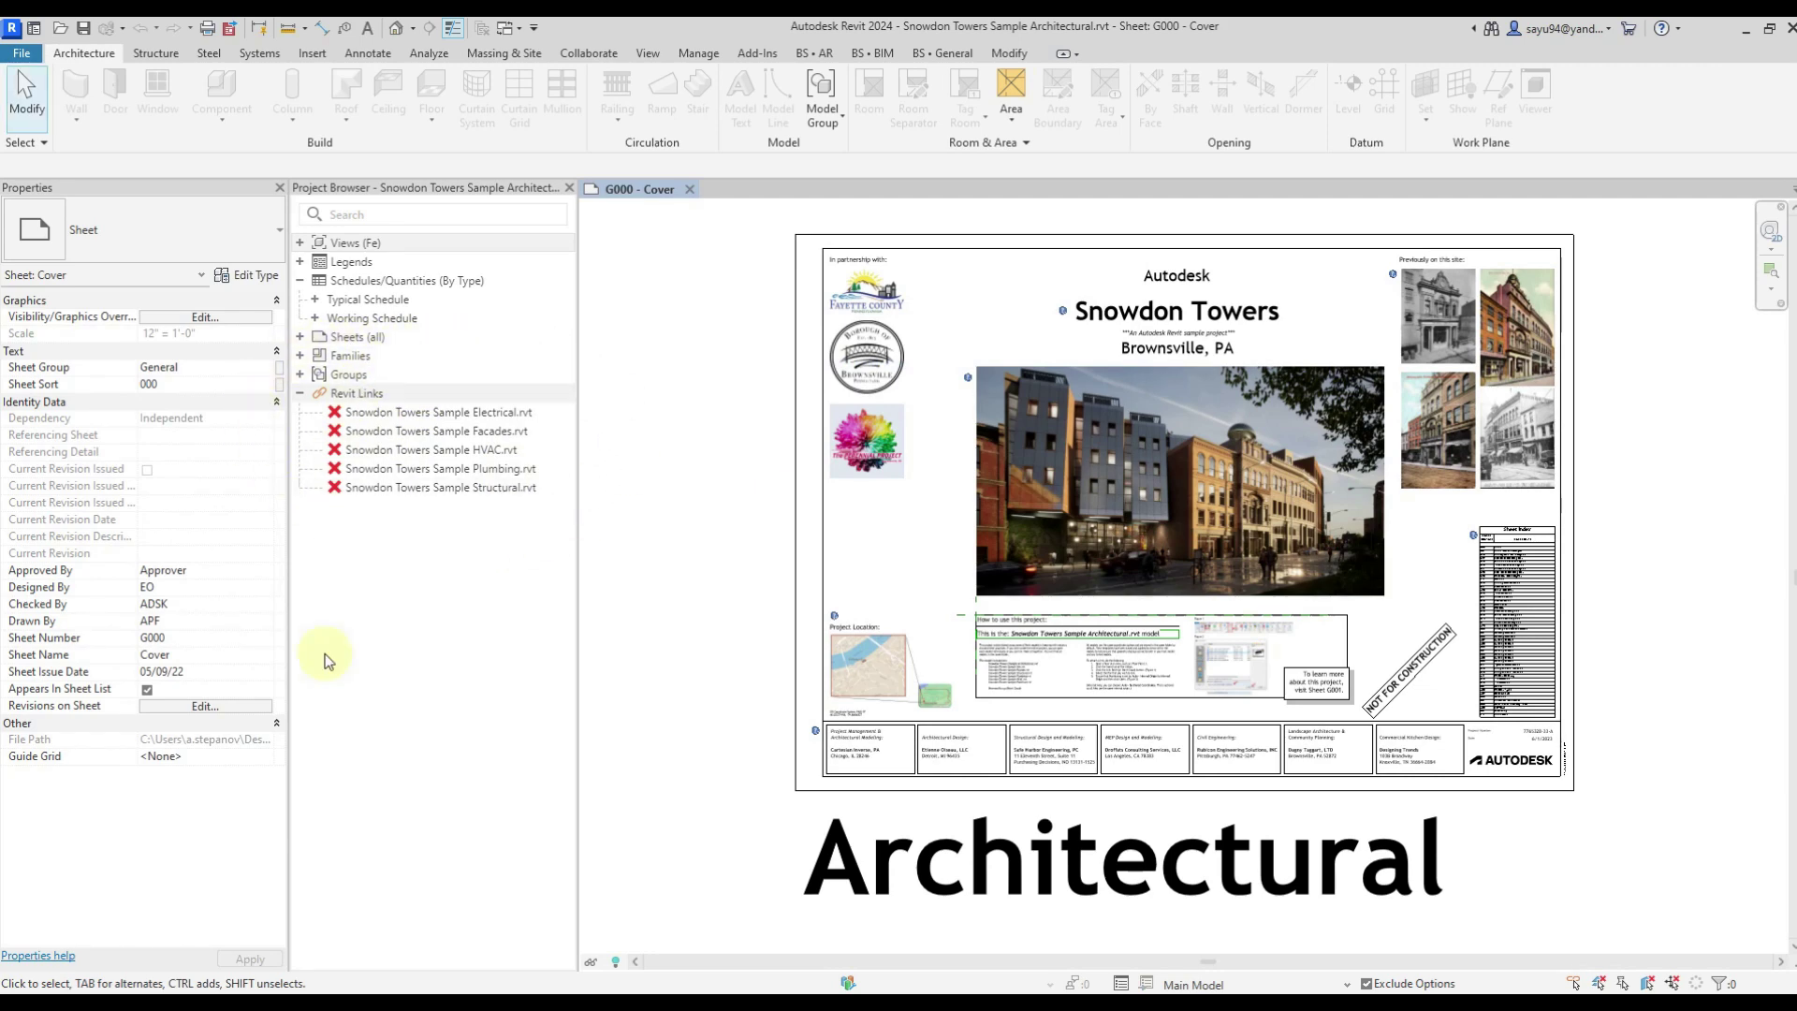
- In File Explorer, inspect the seven renamed .rvt models inside NewFolder
{"action": "key", "text": "alt+Tab"}
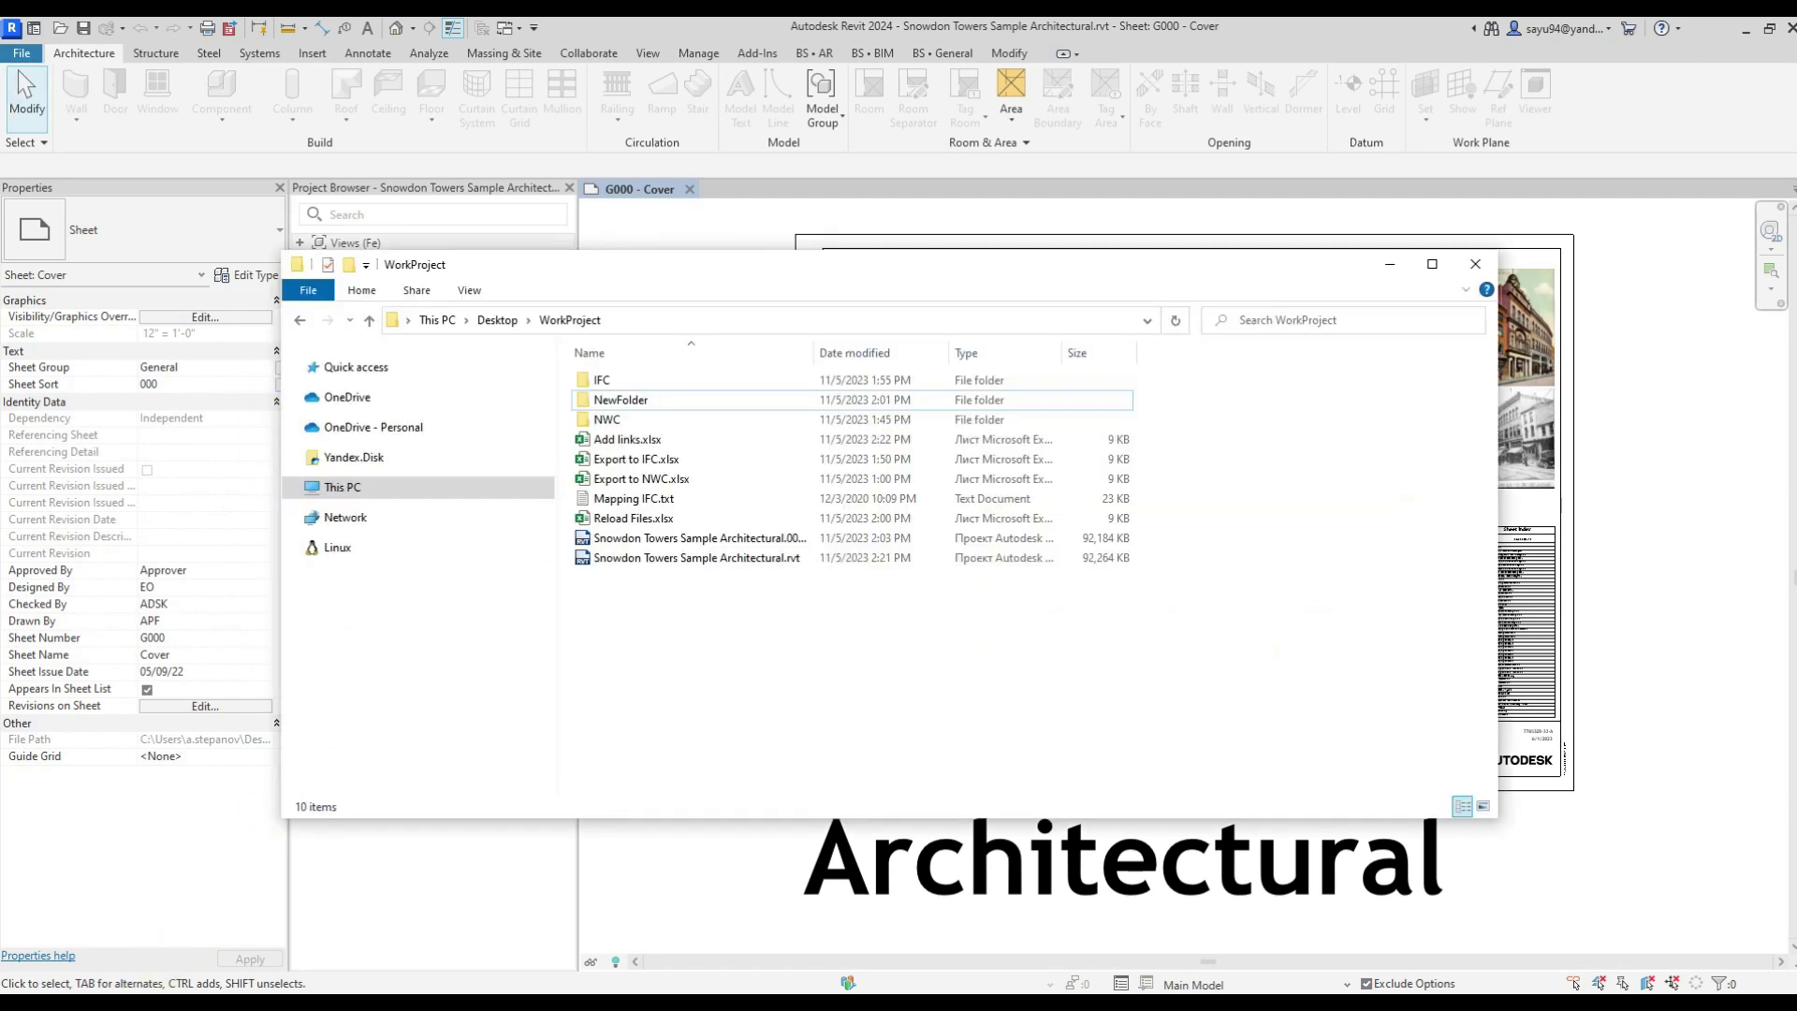
{"action": "double_click", "coordinate": [625, 400]}
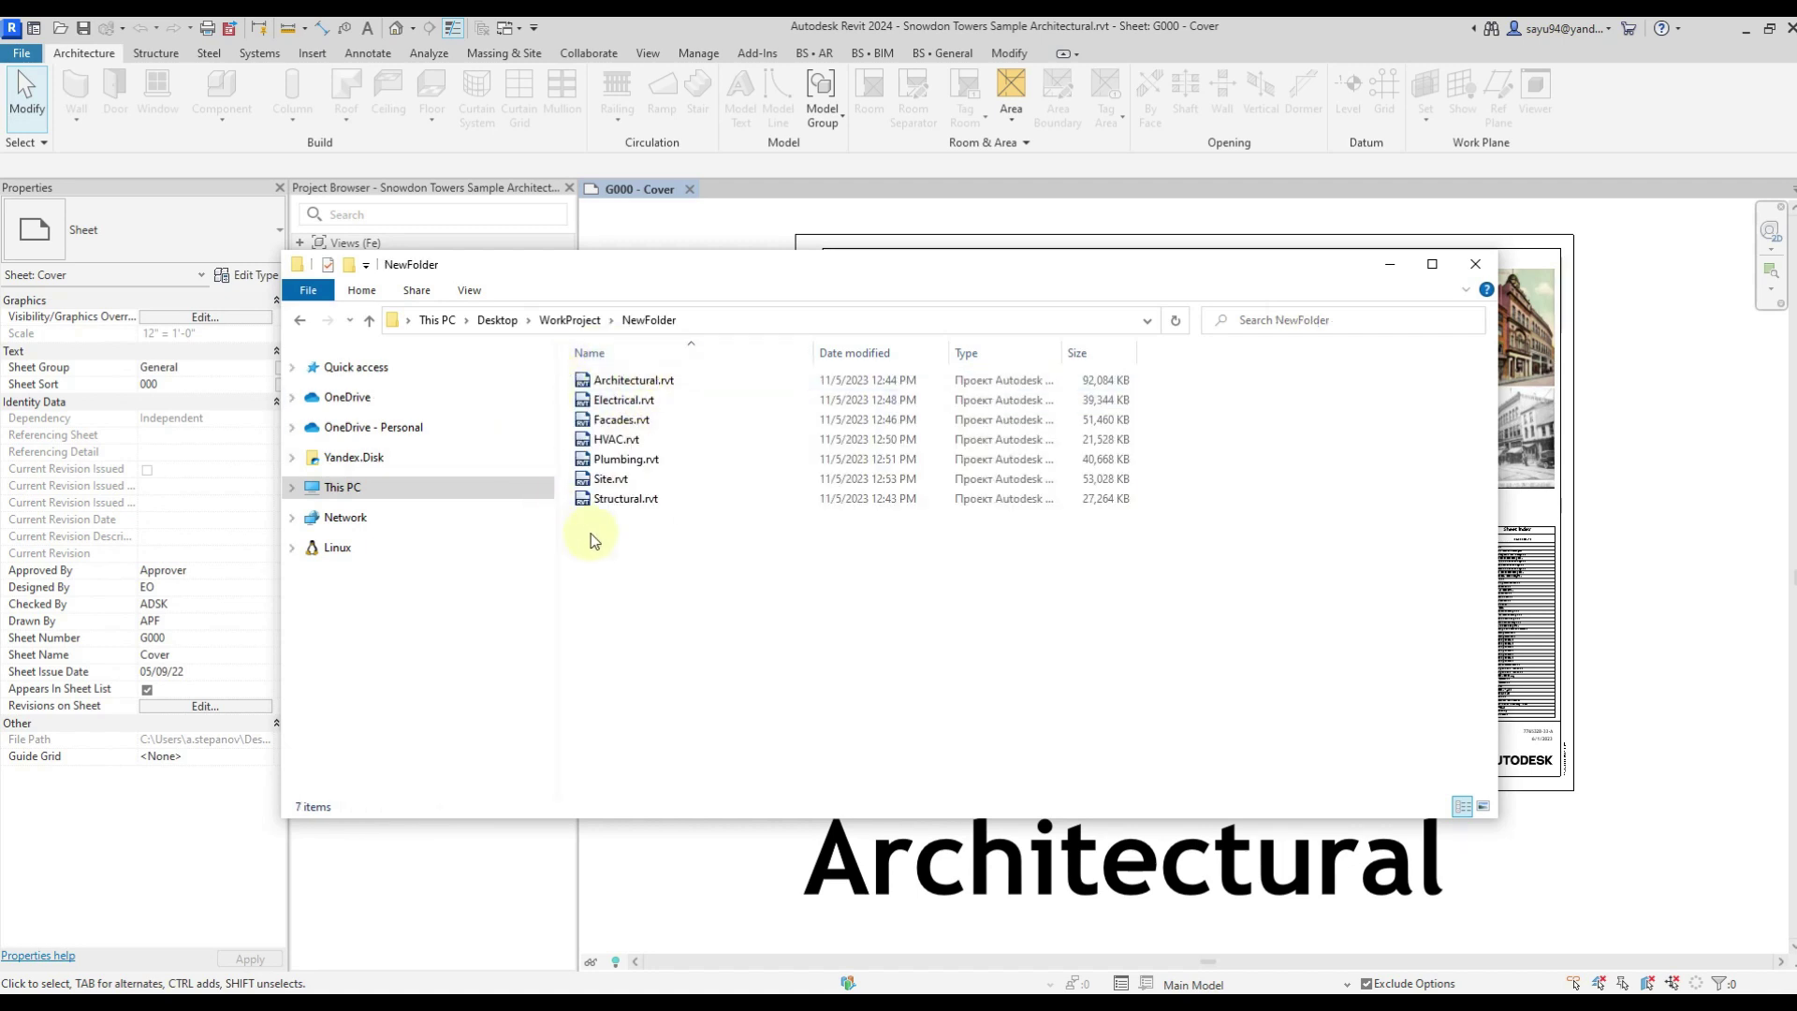
{"action": "left_click_drag", "start_coordinate": [709, 550], "coordinate": [609, 370]}
{"action": "left_click", "coordinate": [680, 591]}
{"action": "left_click_drag", "start_coordinate": [522, 273], "coordinate": [859, 217]}
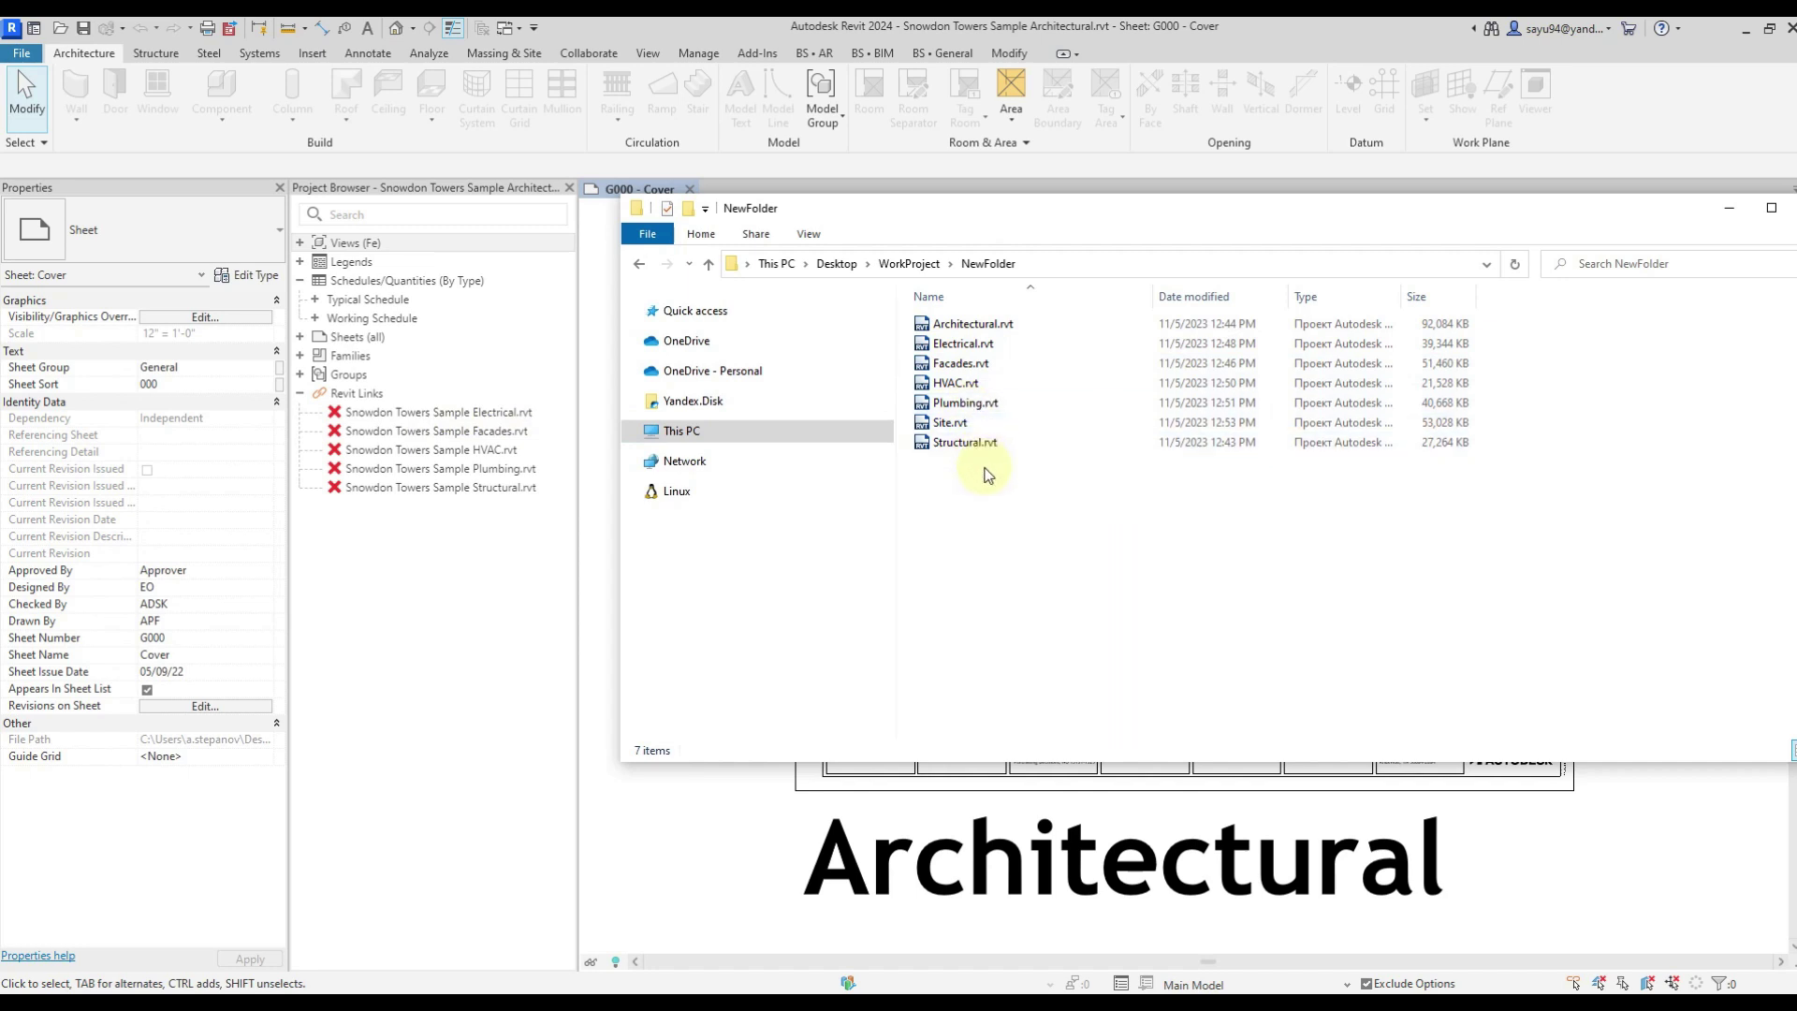
- Go back to WorkProject and open the Add links.xlsx workbook
{"action": "key", "text": "BackSpace"}
{"action": "left_click", "coordinate": [970, 385]}
{"action": "double_click", "coordinate": [971, 384]}
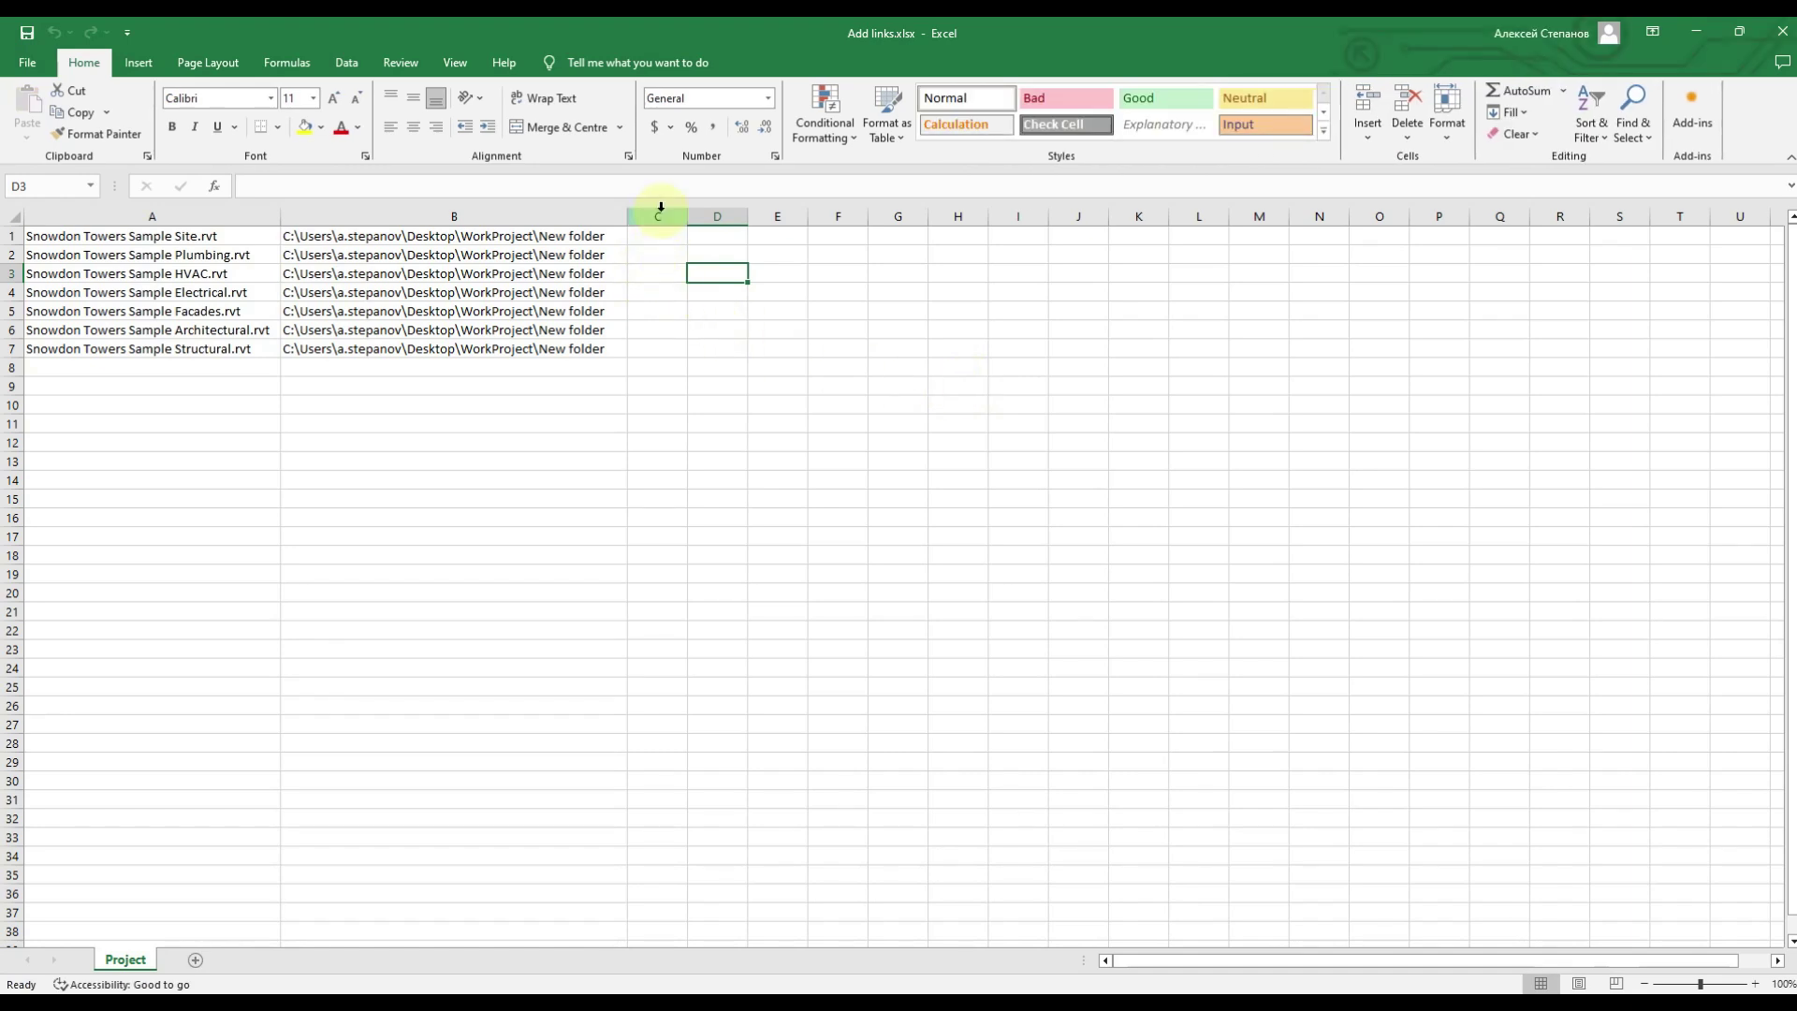
- Save Add links.xlsx with the new file names listed in column C
{"action": "double_click", "coordinate": [861, 42]}
{"action": "left_click", "coordinate": [1569, 609]}
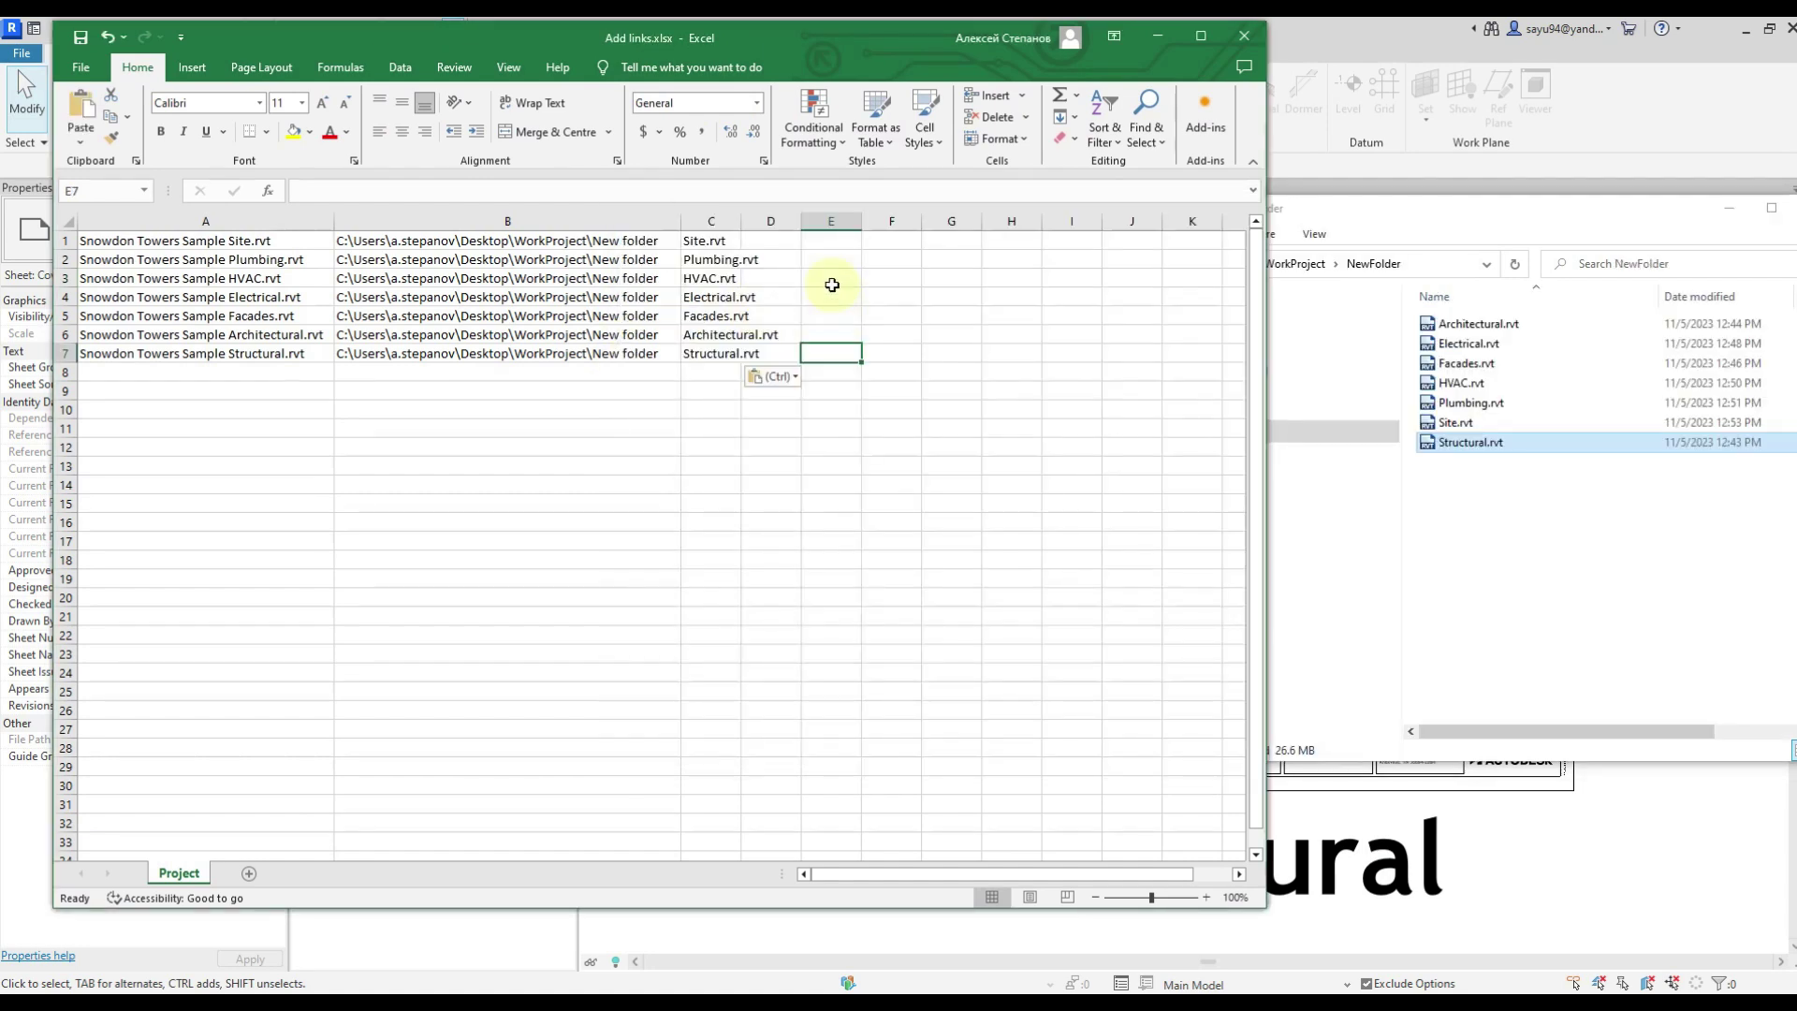
{"action": "left_click", "coordinate": [82, 42]}
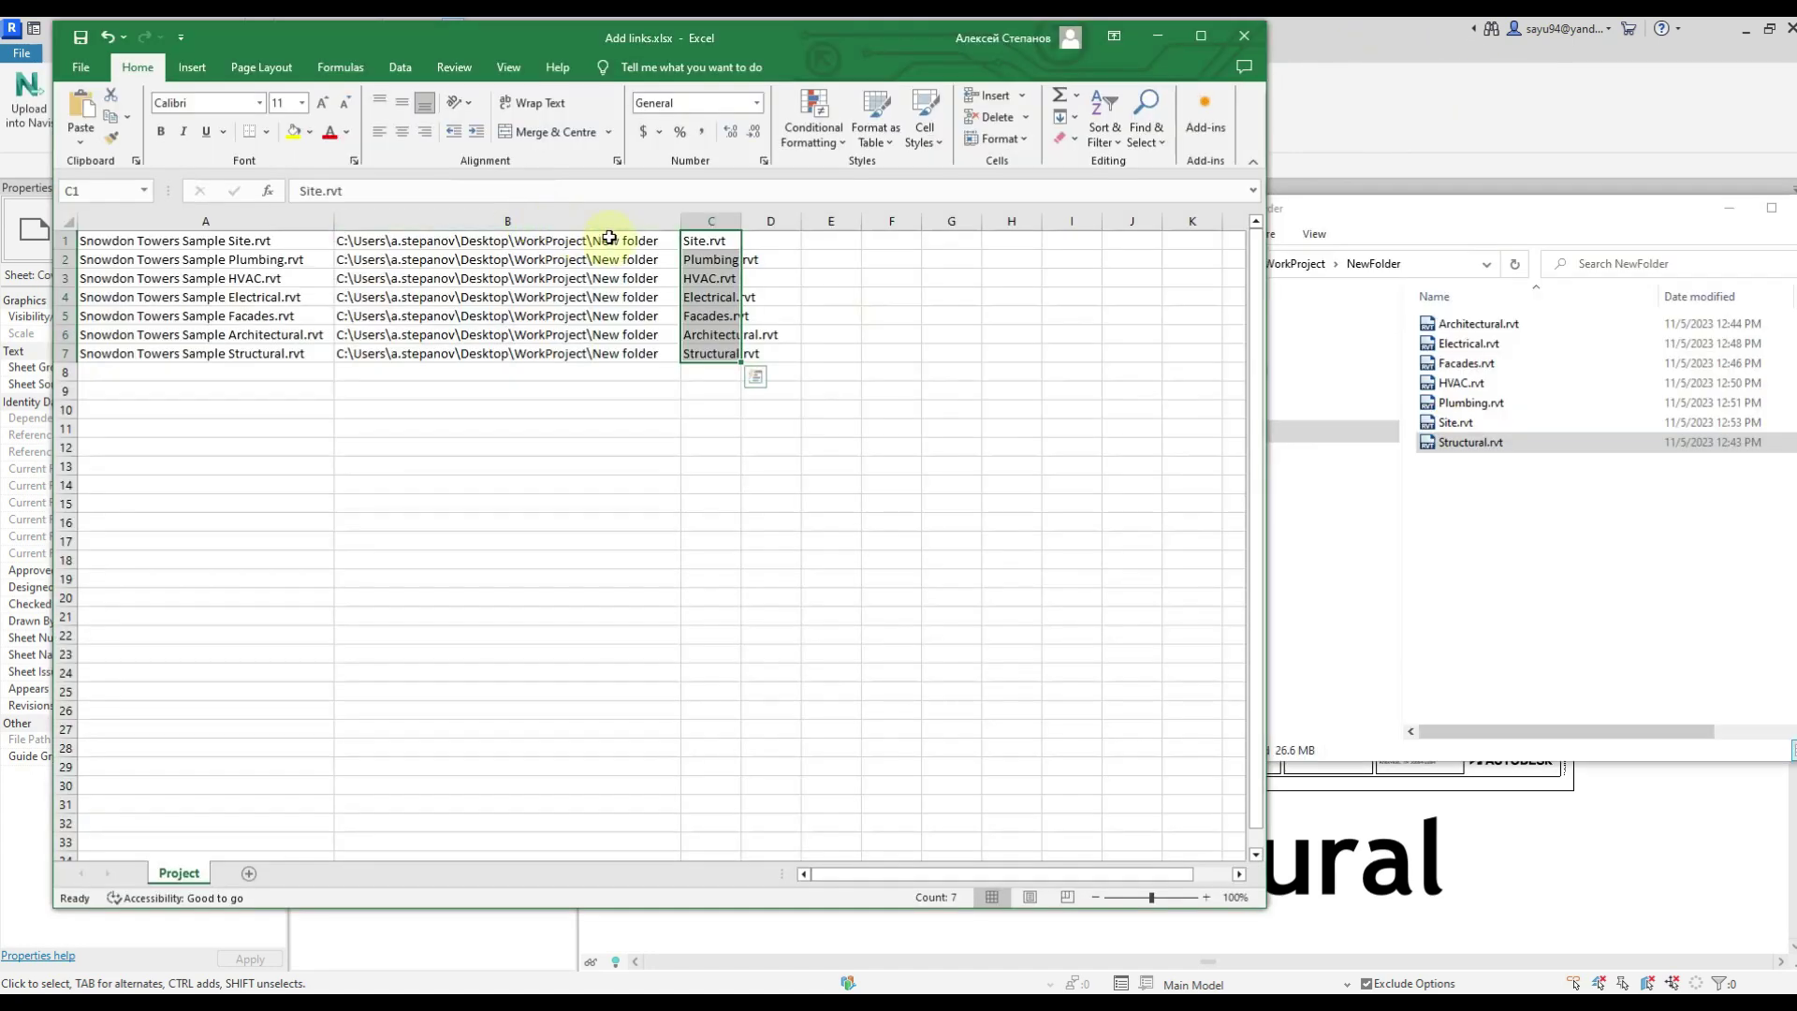
- Paste the WorkProject\NewFolder path into cells B1:B7 and save the workbook
{"action": "left_click", "coordinate": [1558, 541]}
{"action": "left_click", "coordinate": [1449, 269]}
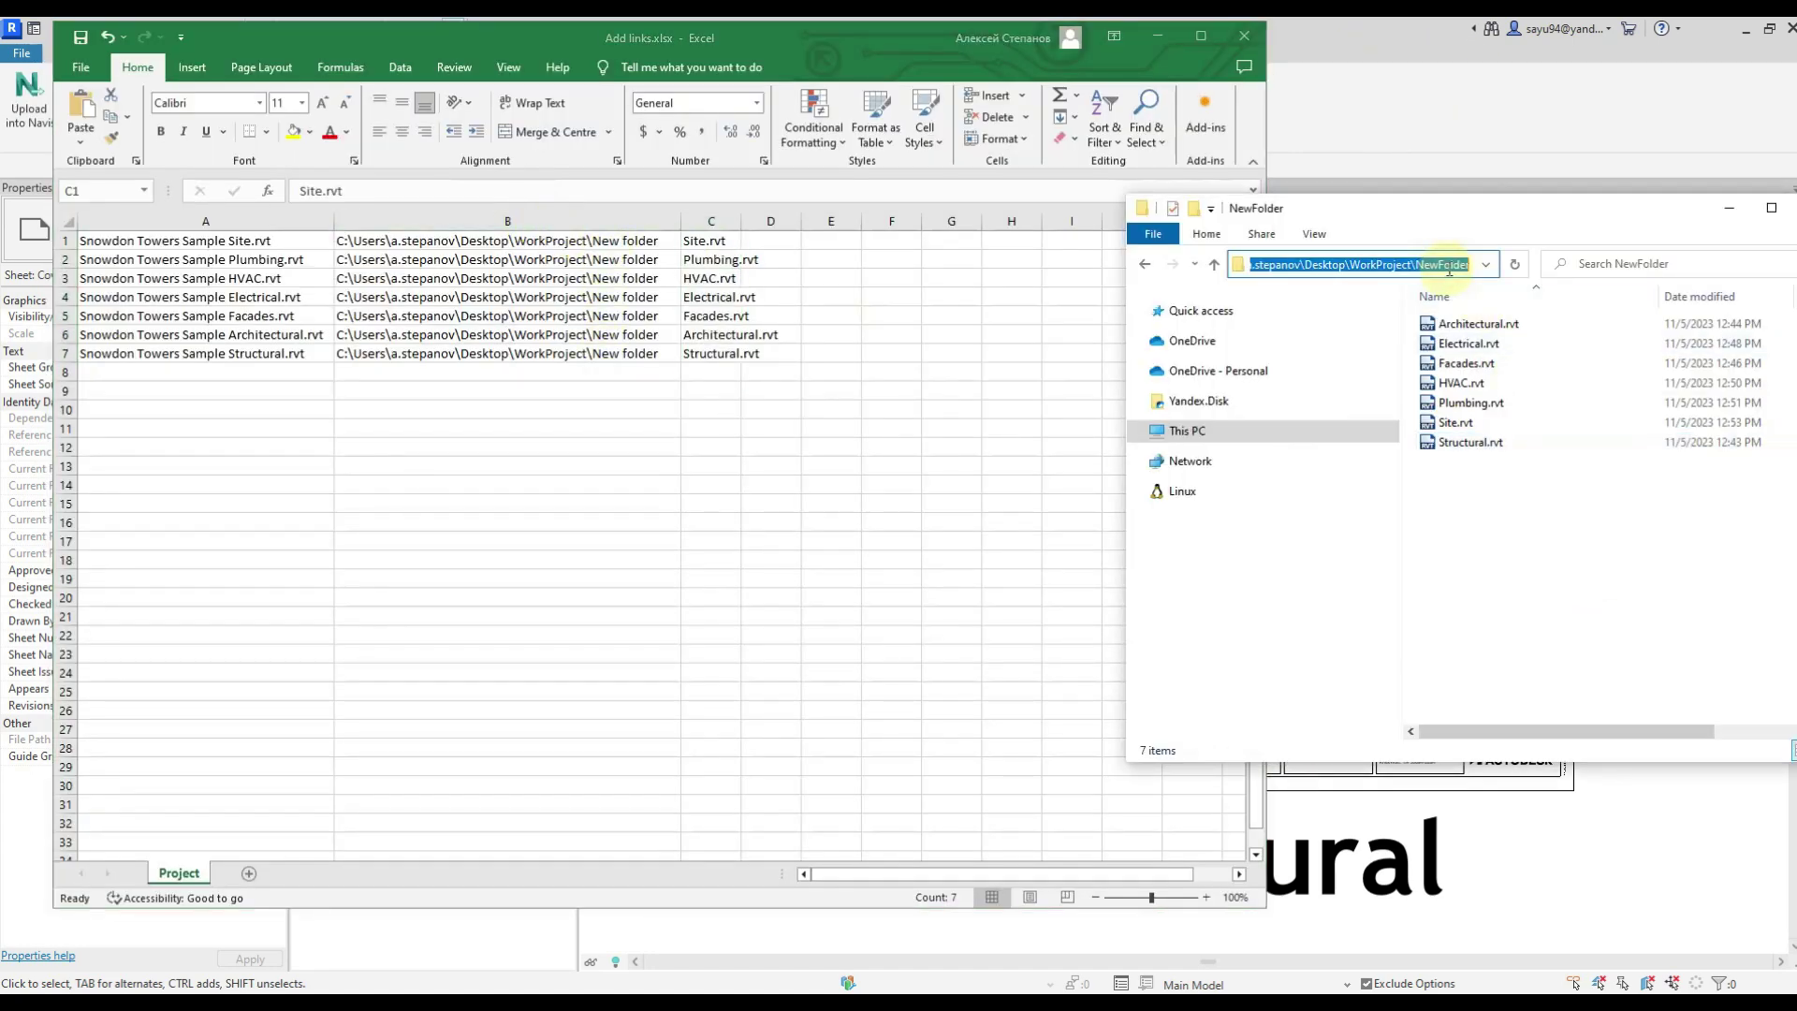
{"action": "key", "text": "ctrl+c"}
{"action": "left_click", "coordinate": [525, 335]}
{"action": "left_click", "coordinate": [574, 240]}
{"action": "key", "text": "ctrl+v"}
{"action": "key", "text": "ctrl+c"}
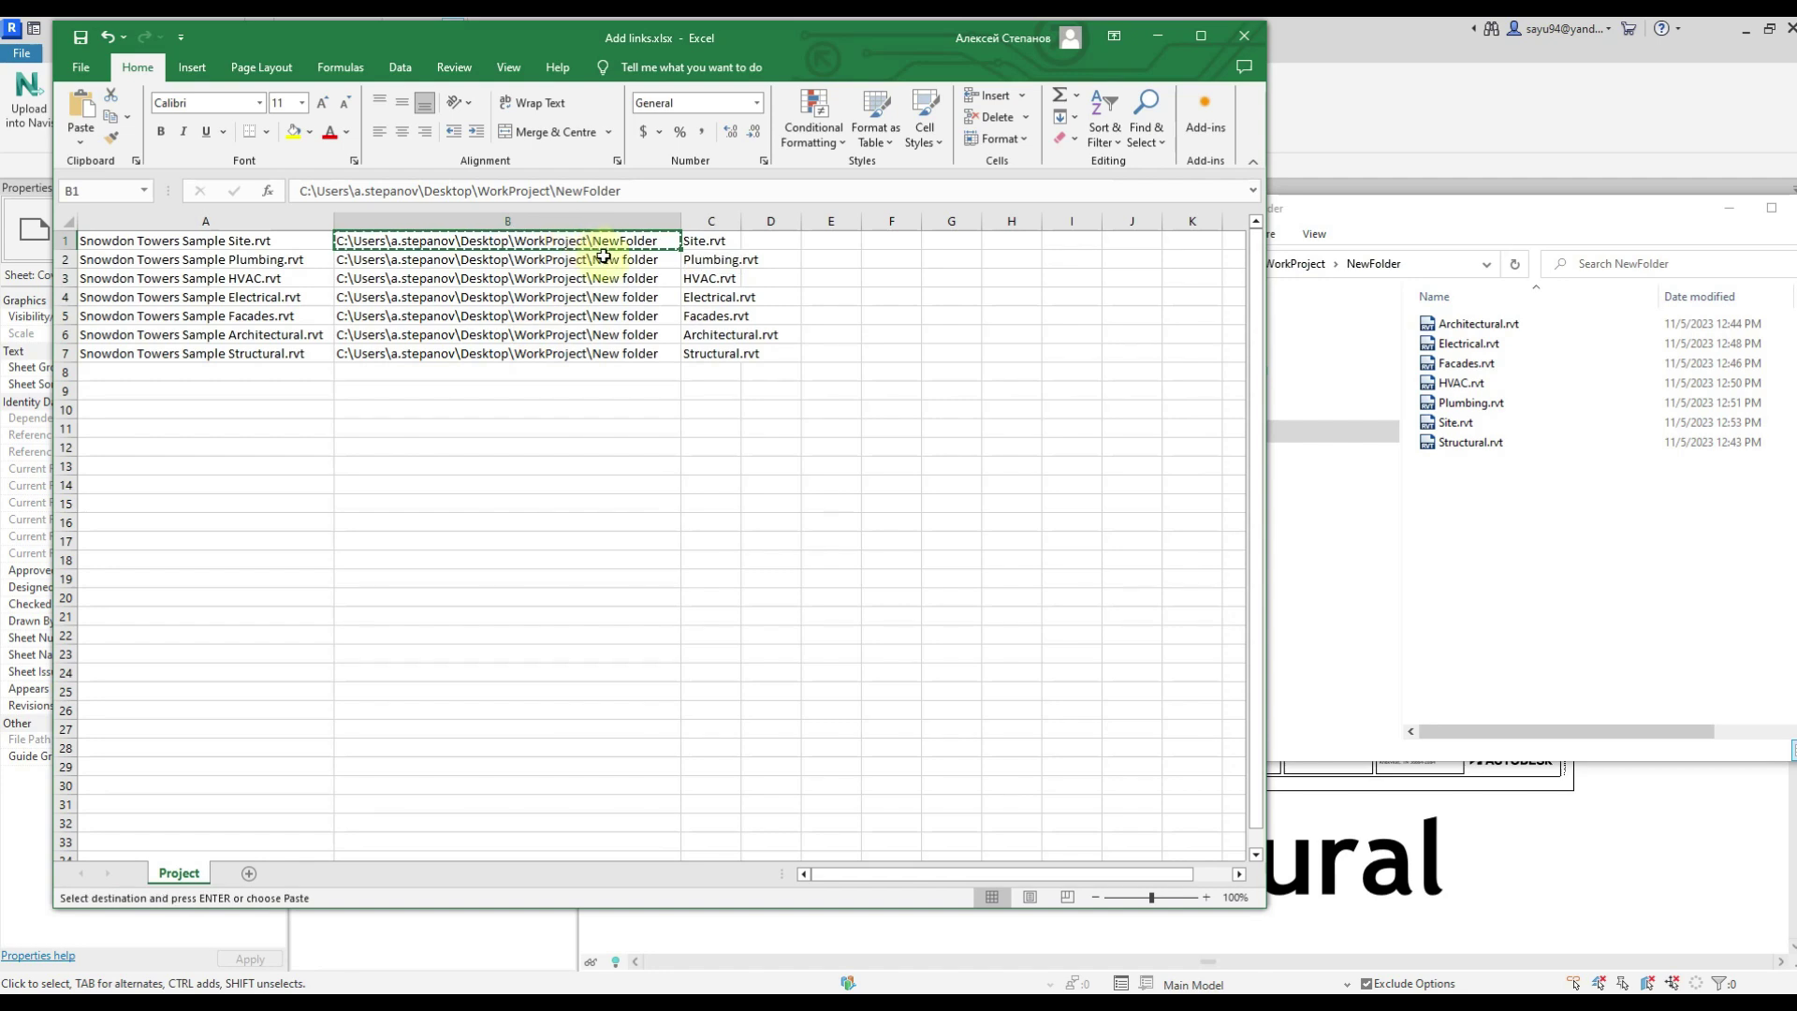
{"action": "left_click_drag", "start_coordinate": [603, 256], "coordinate": [602, 353]}
{"action": "key", "text": "ctrl+v"}
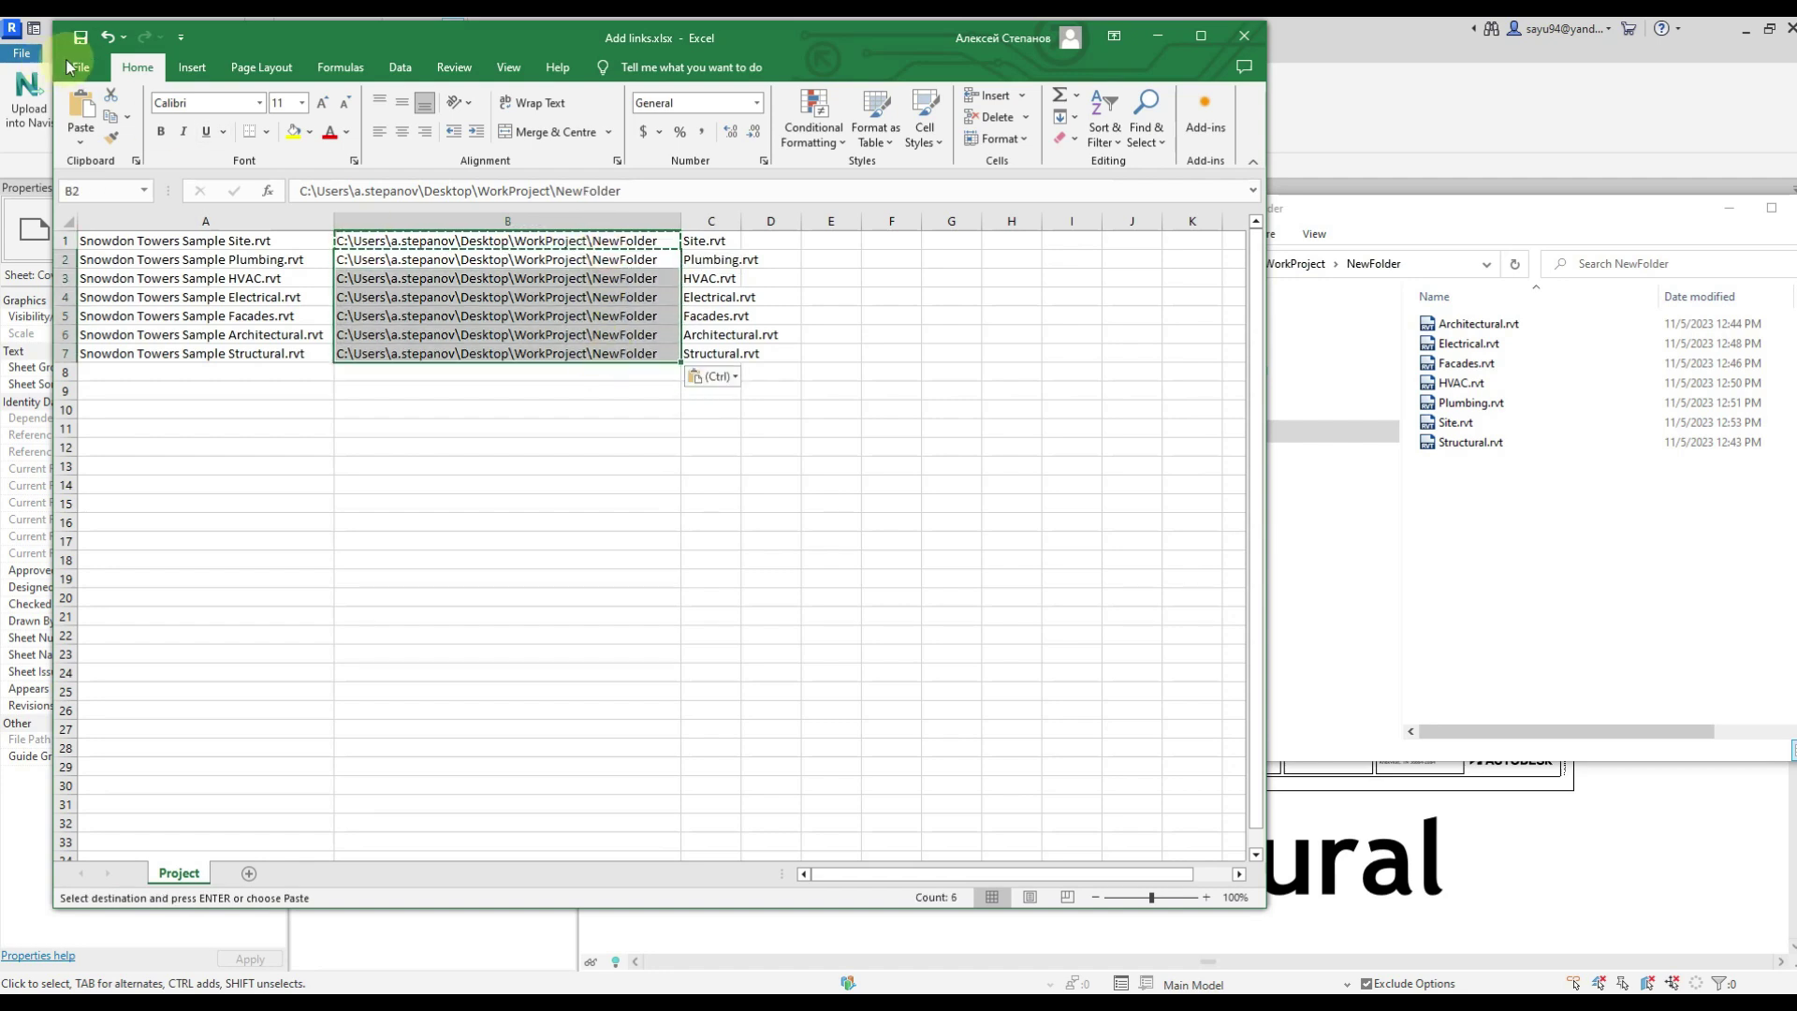
{"action": "left_click", "coordinate": [80, 45]}
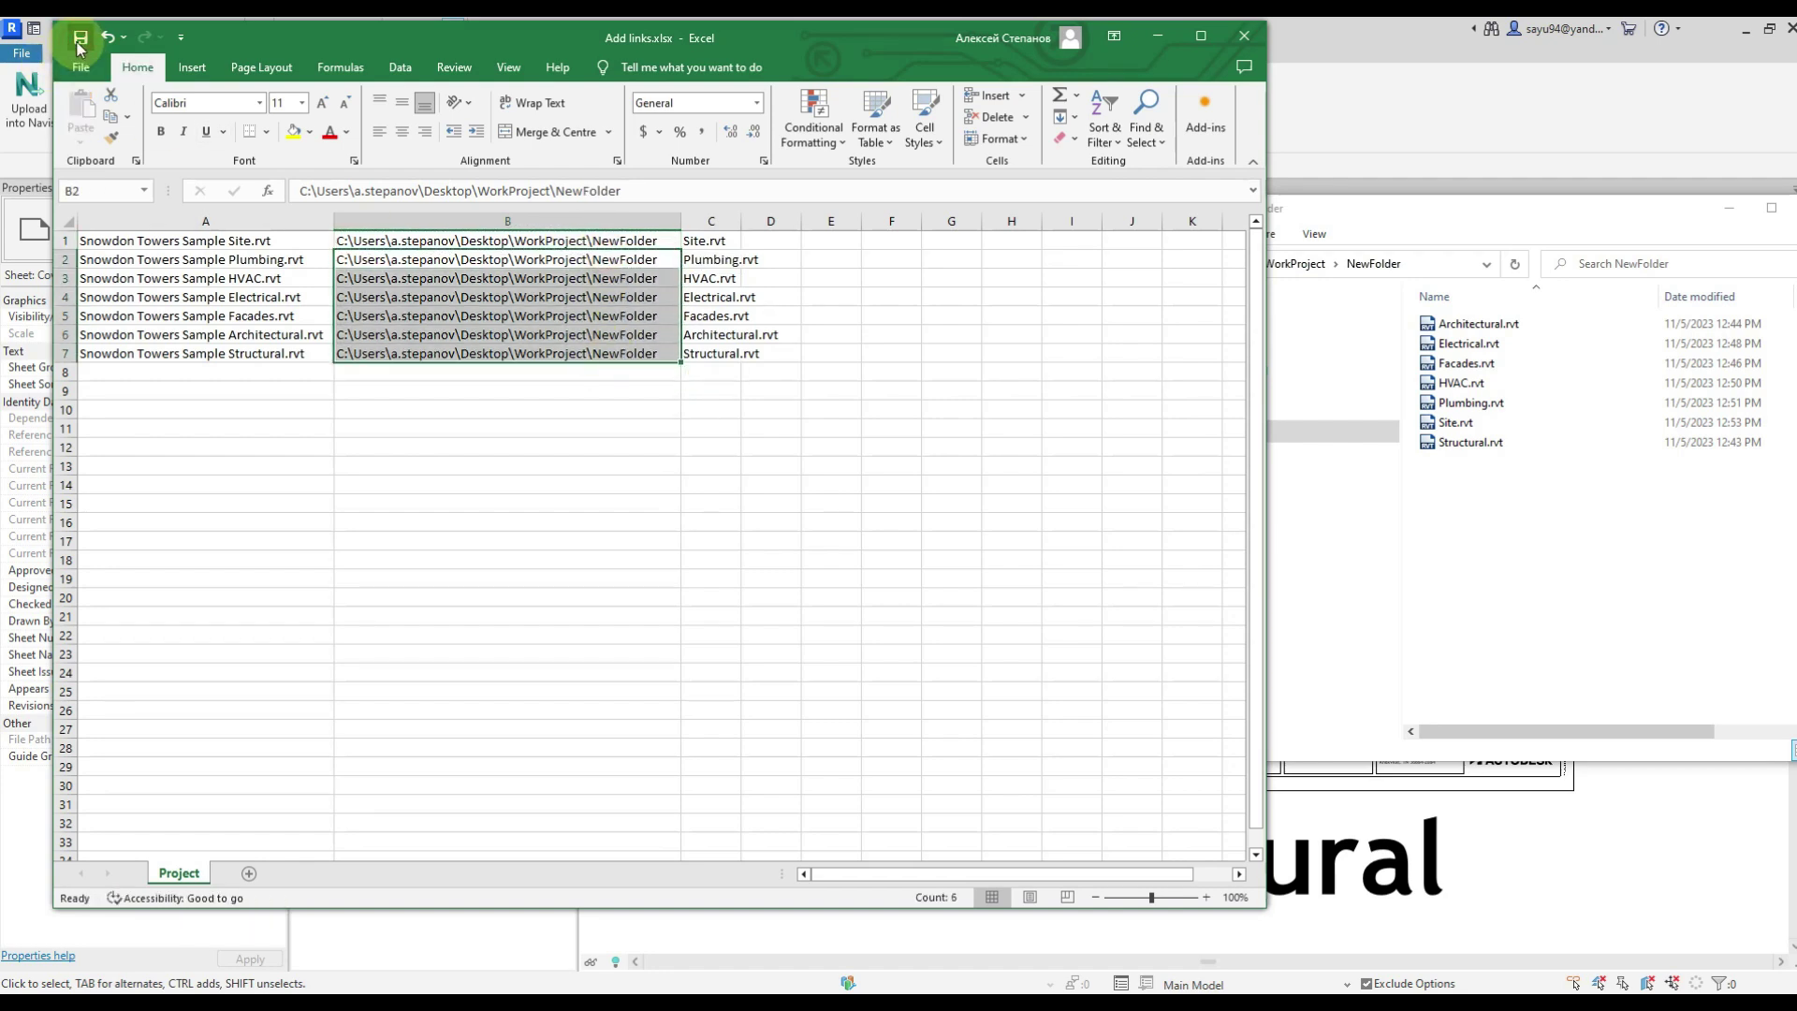
{"action": "left_click", "coordinate": [602, 951]}
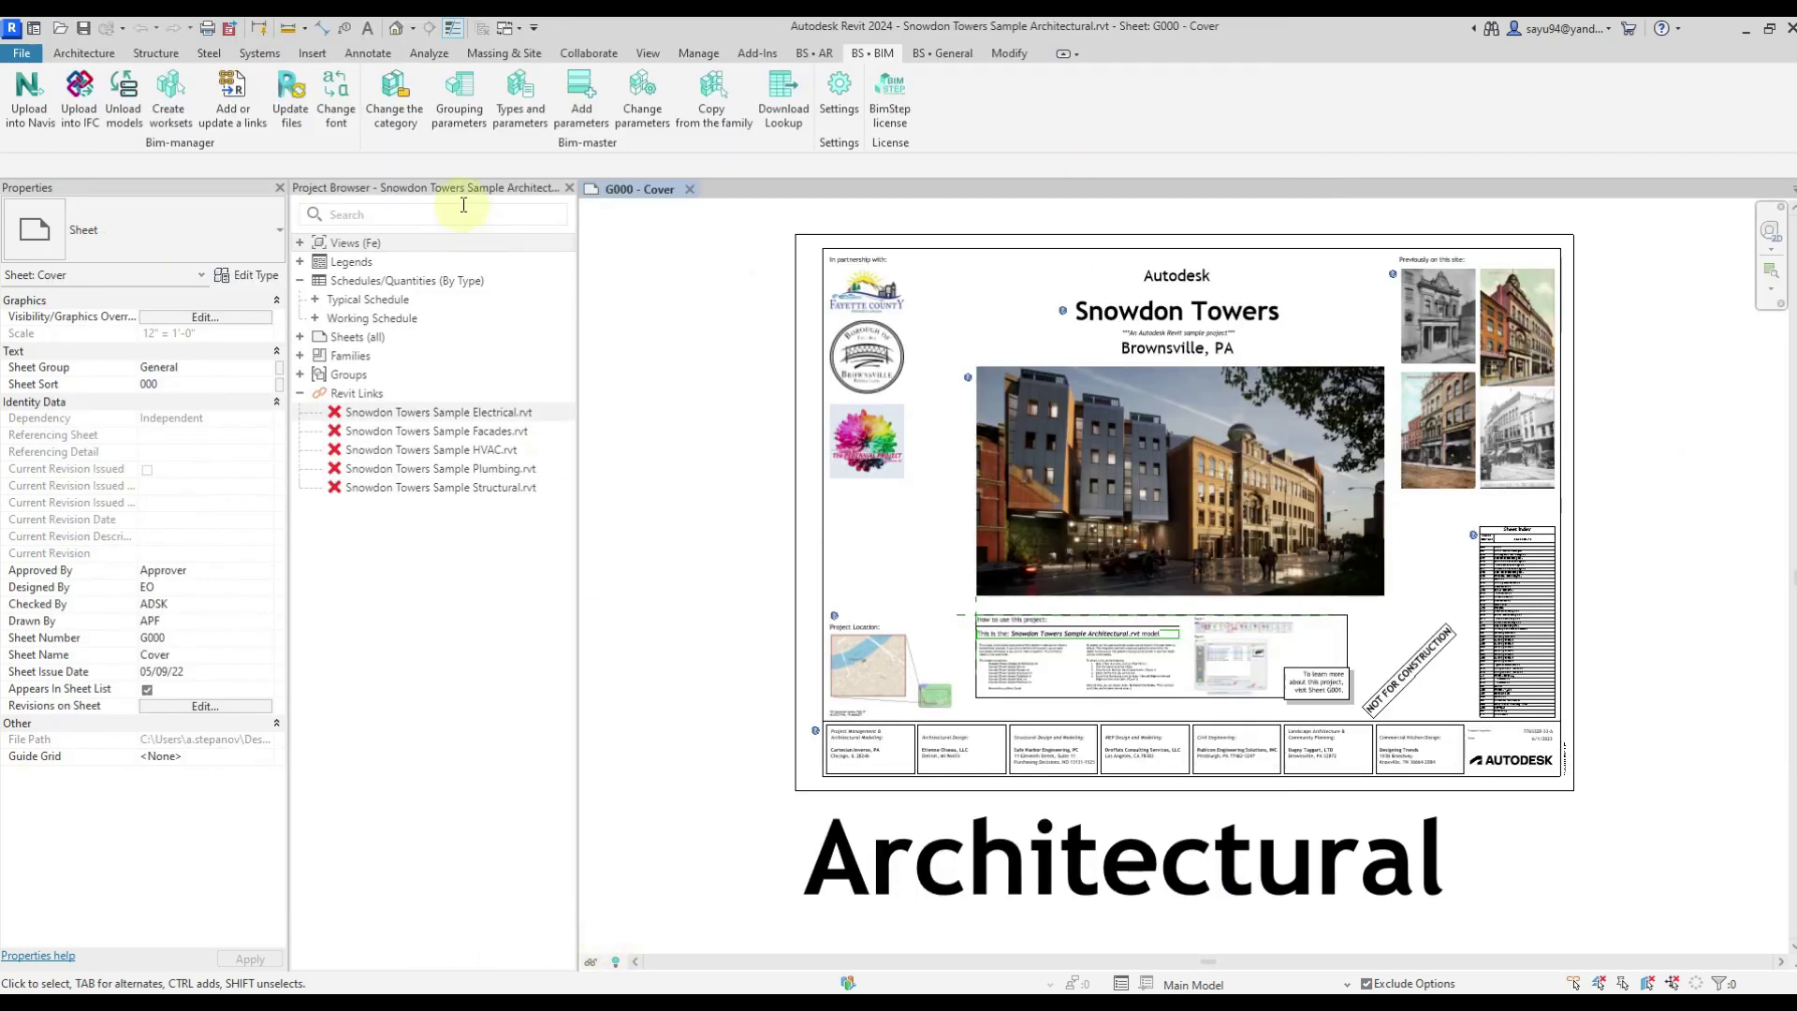
- Run BS • BIM Add or update links with Choose all to relink the five models
{"action": "left_click", "coordinate": [261, 120]}
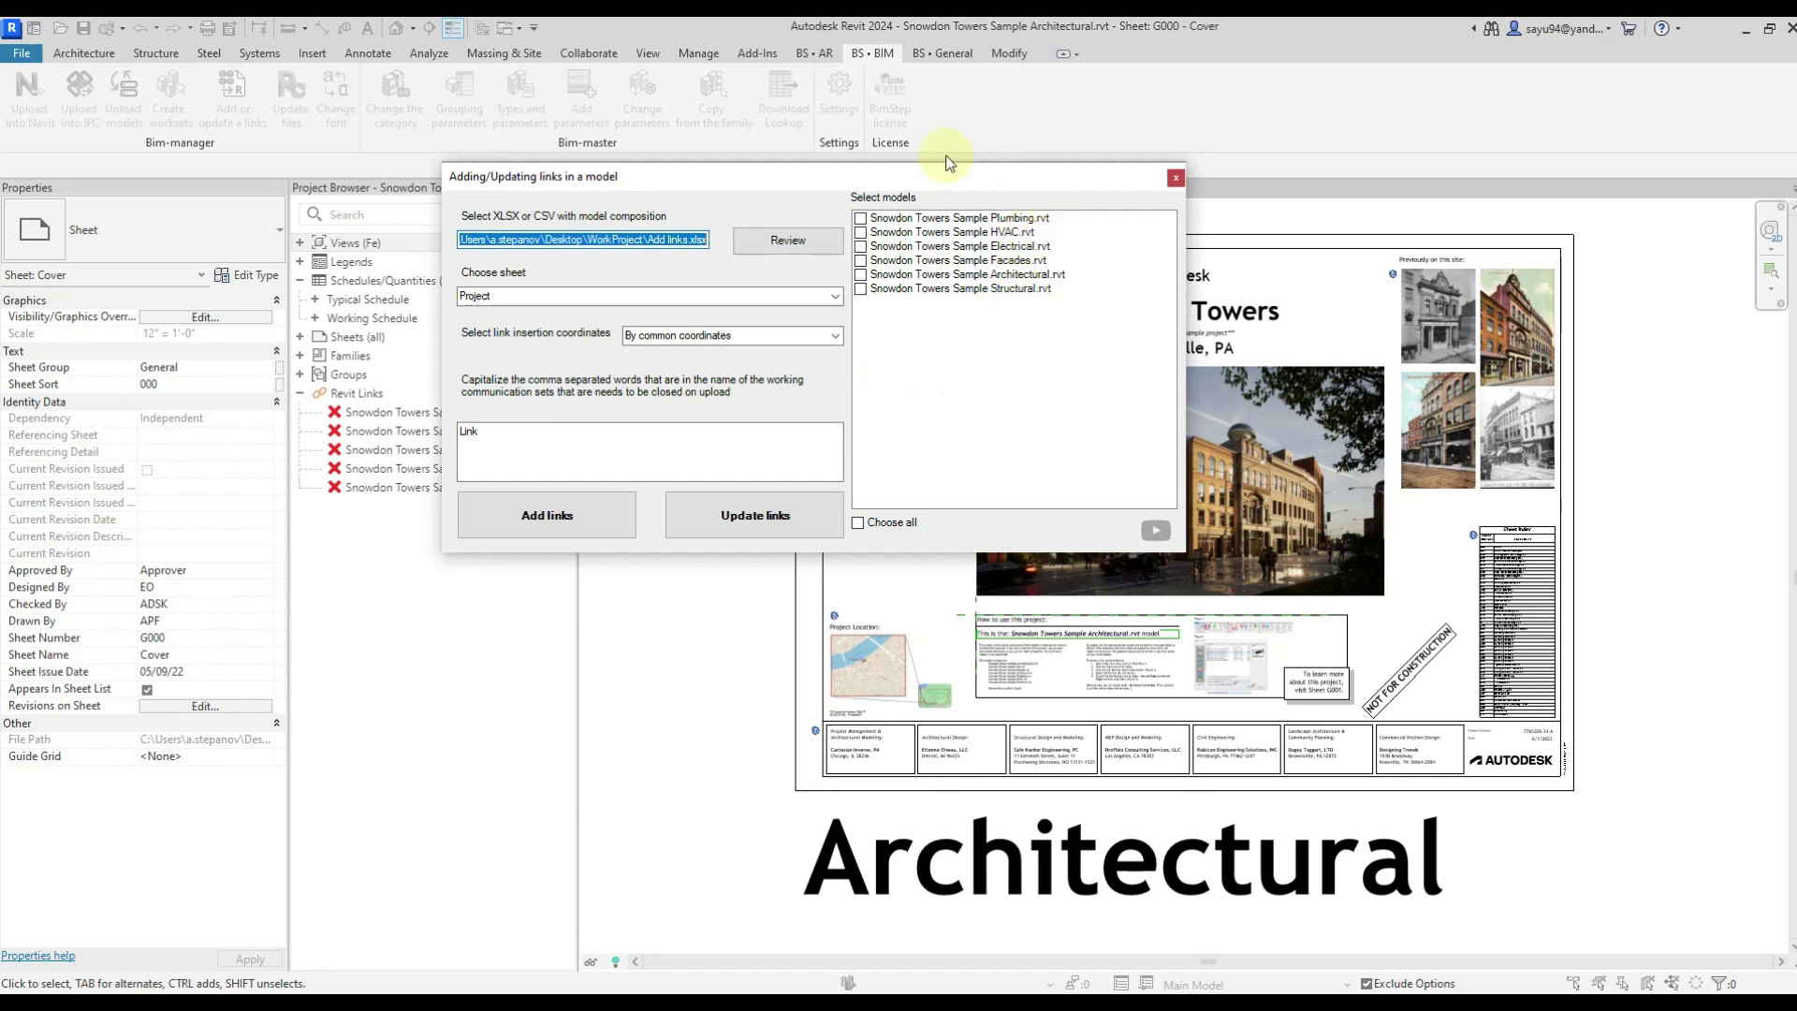
{"action": "left_click", "coordinate": [896, 526]}
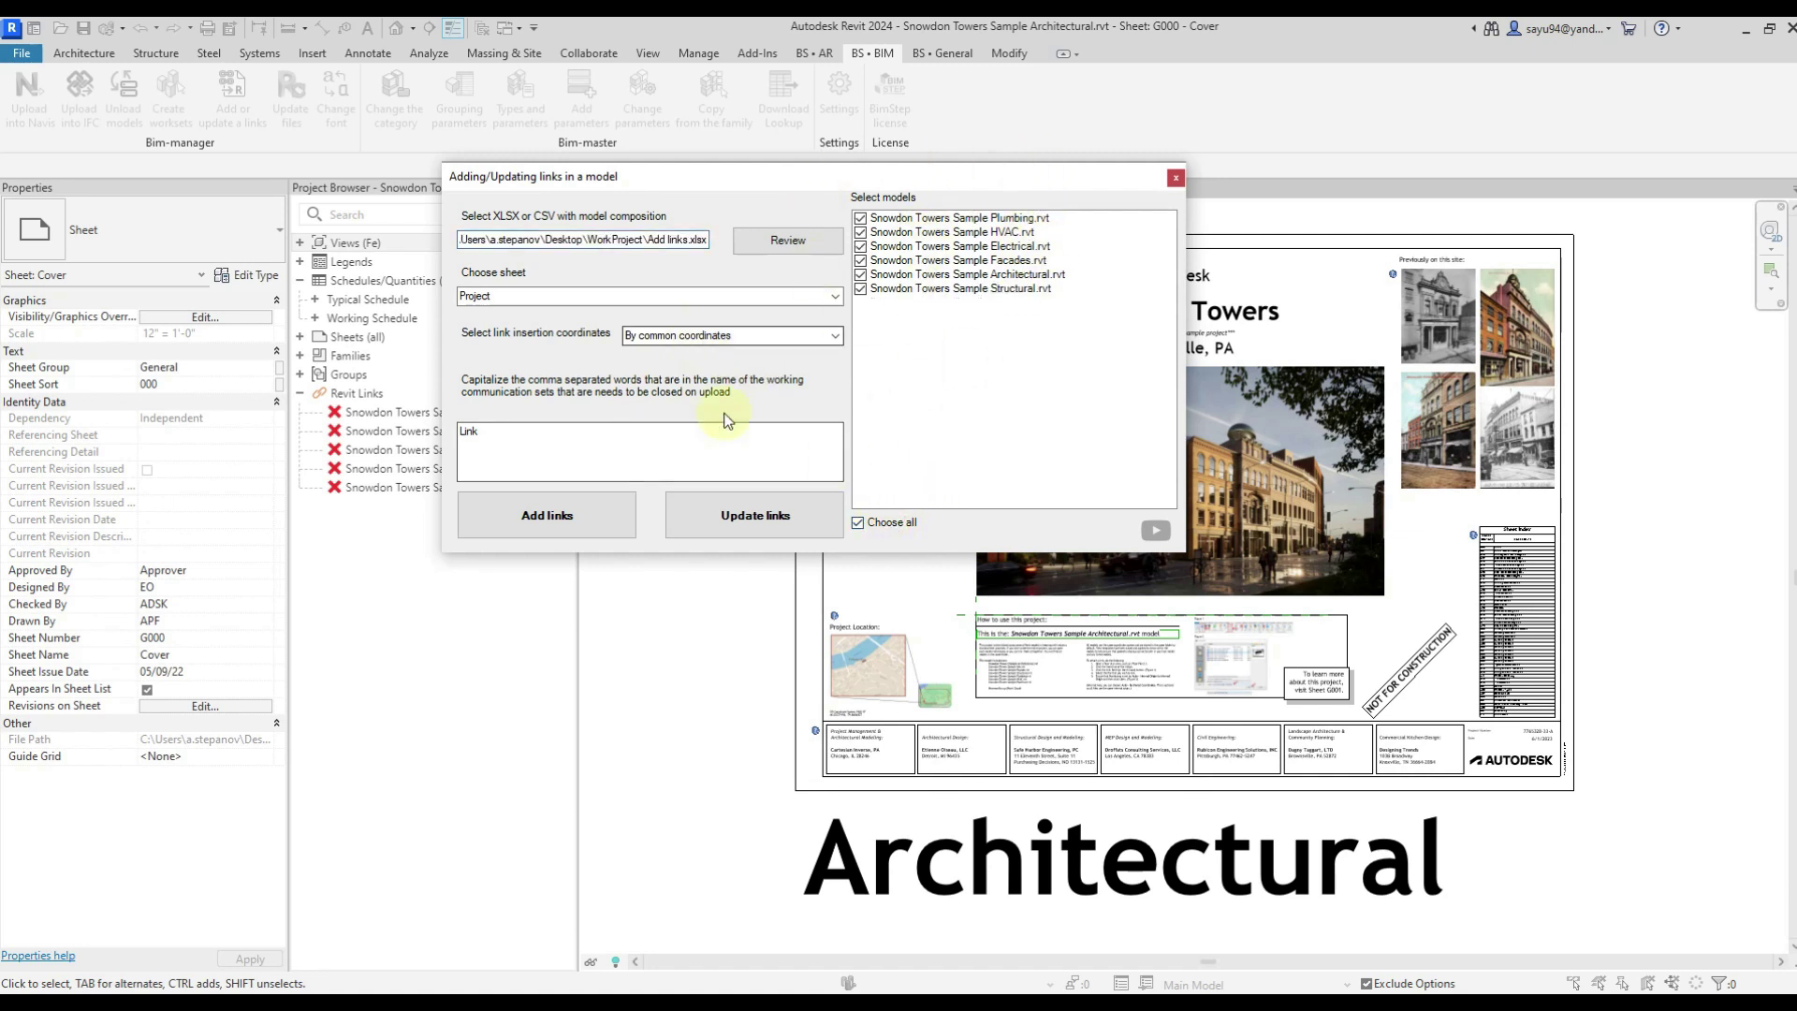
{"action": "left_click", "coordinate": [769, 523]}
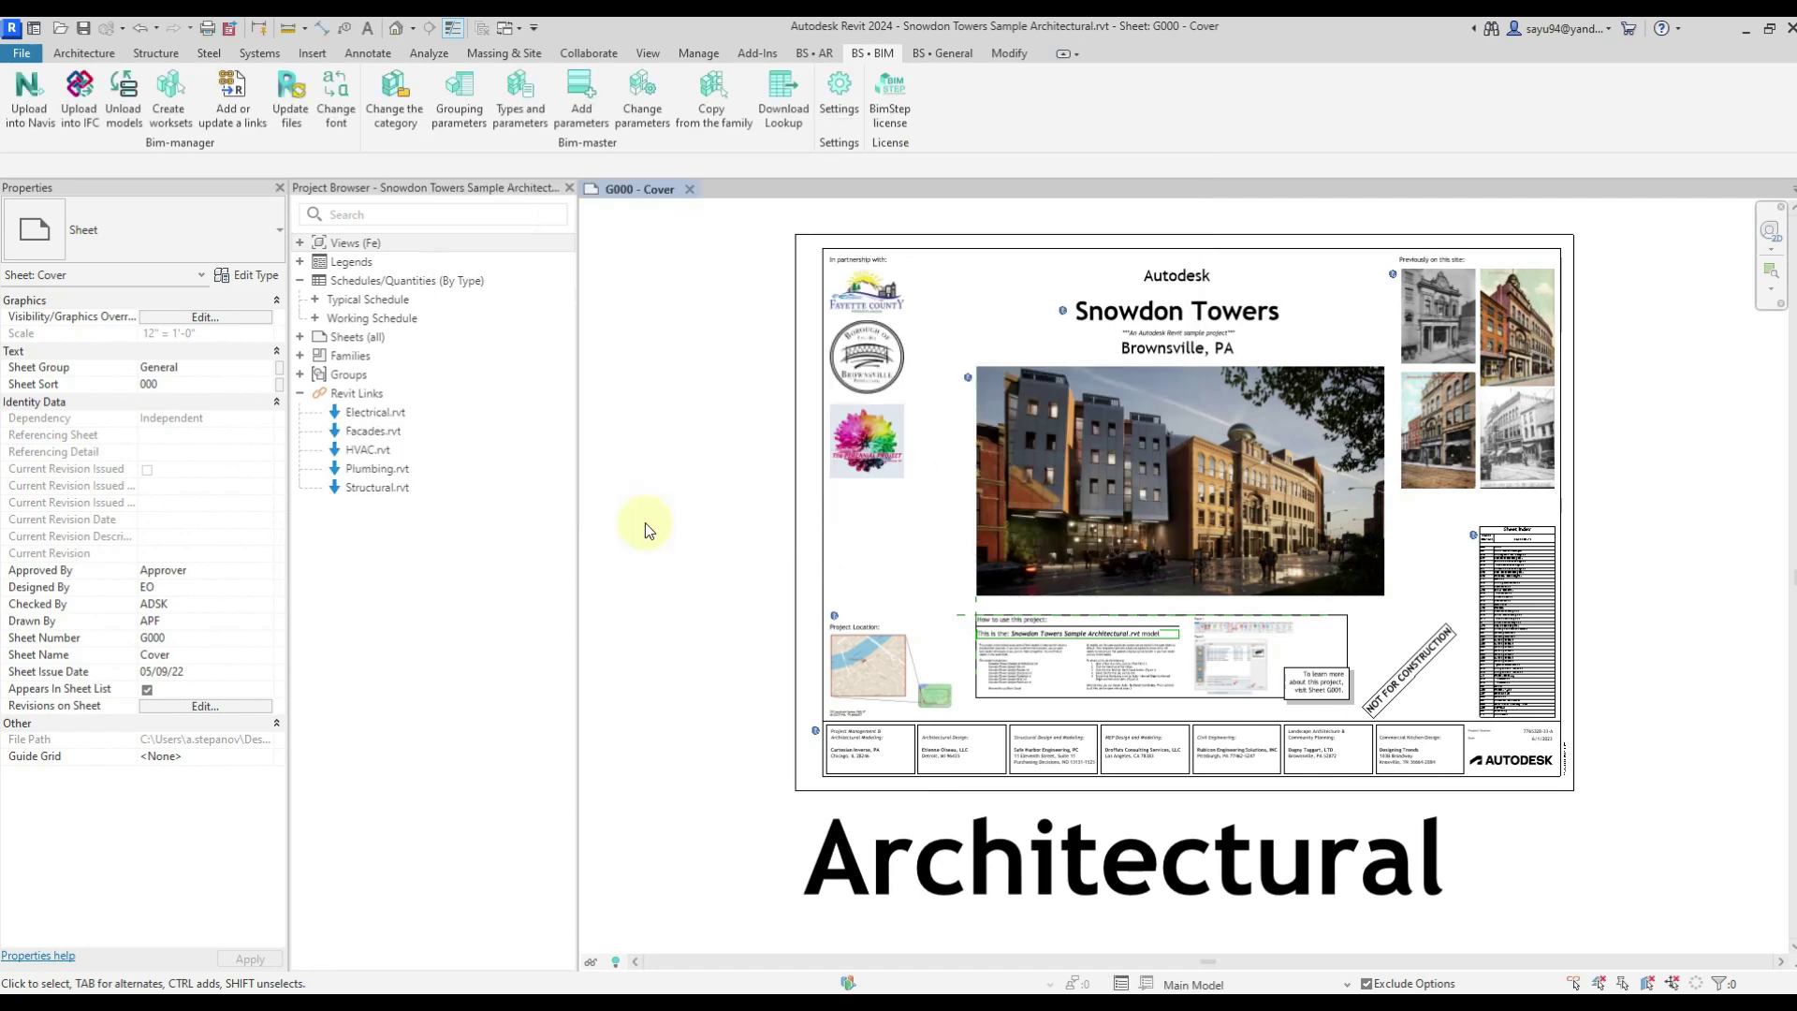
{"action": "left_click", "coordinate": [223, 127]}
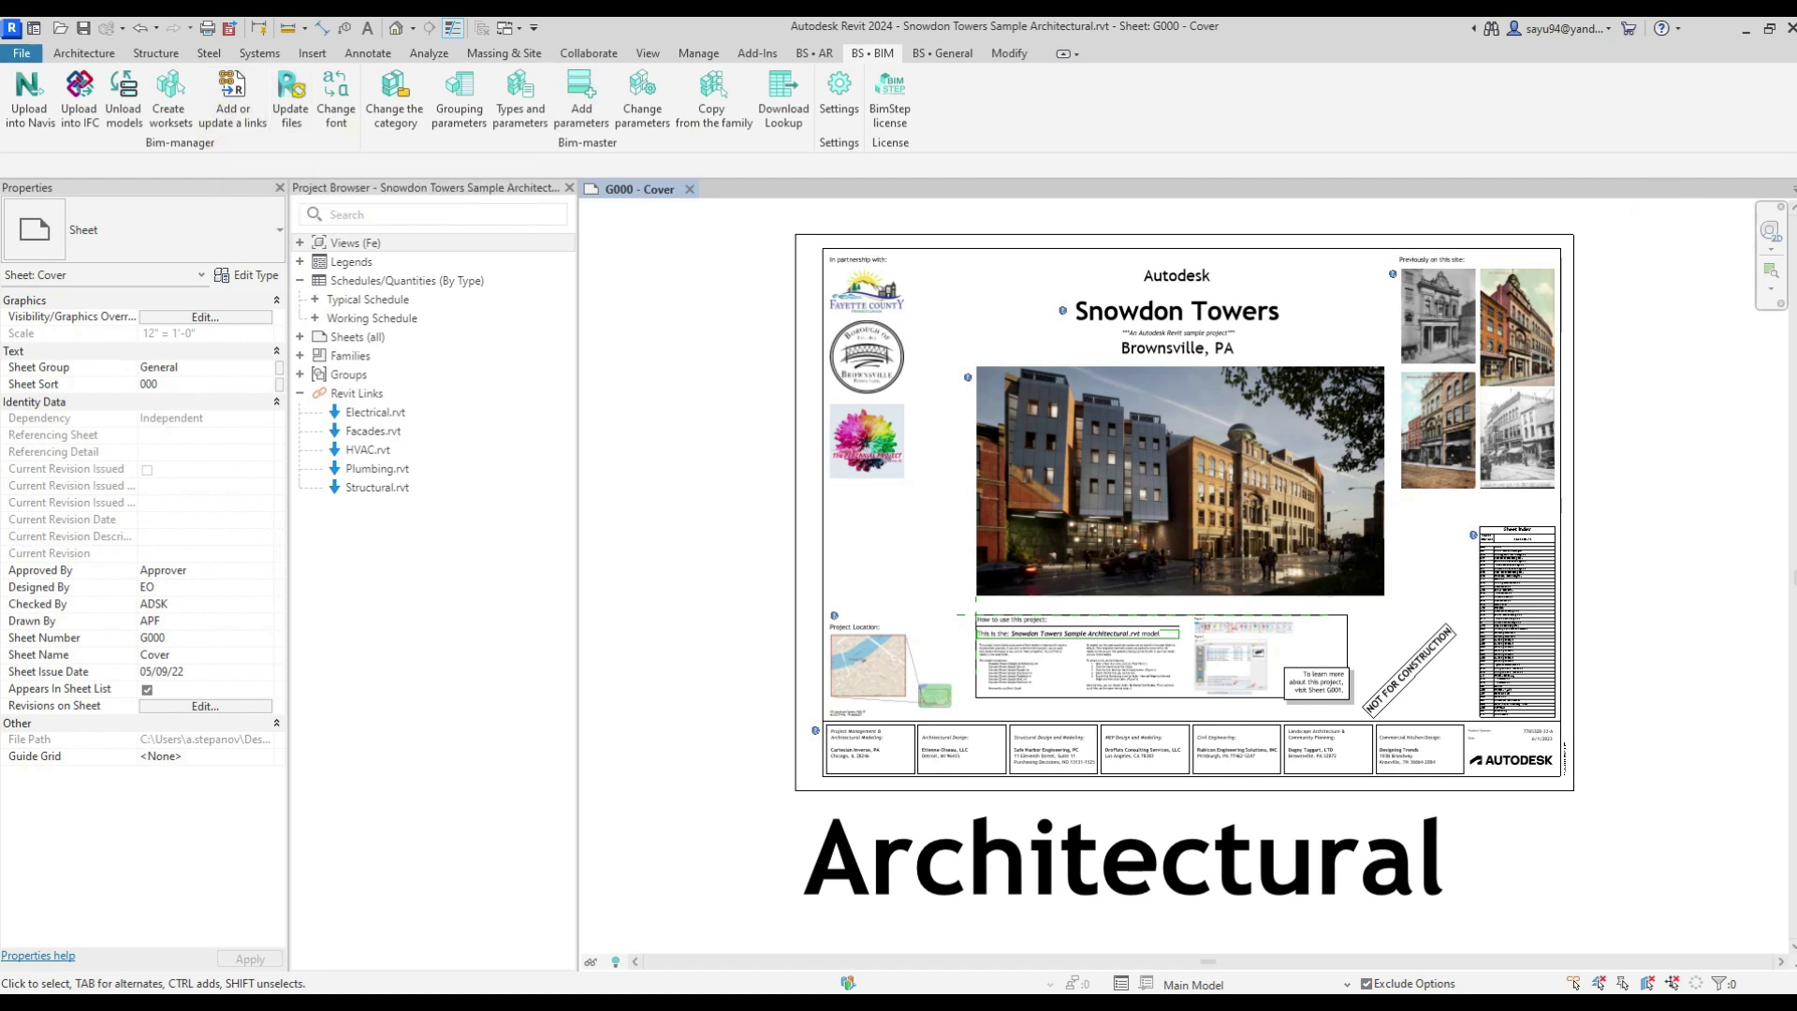